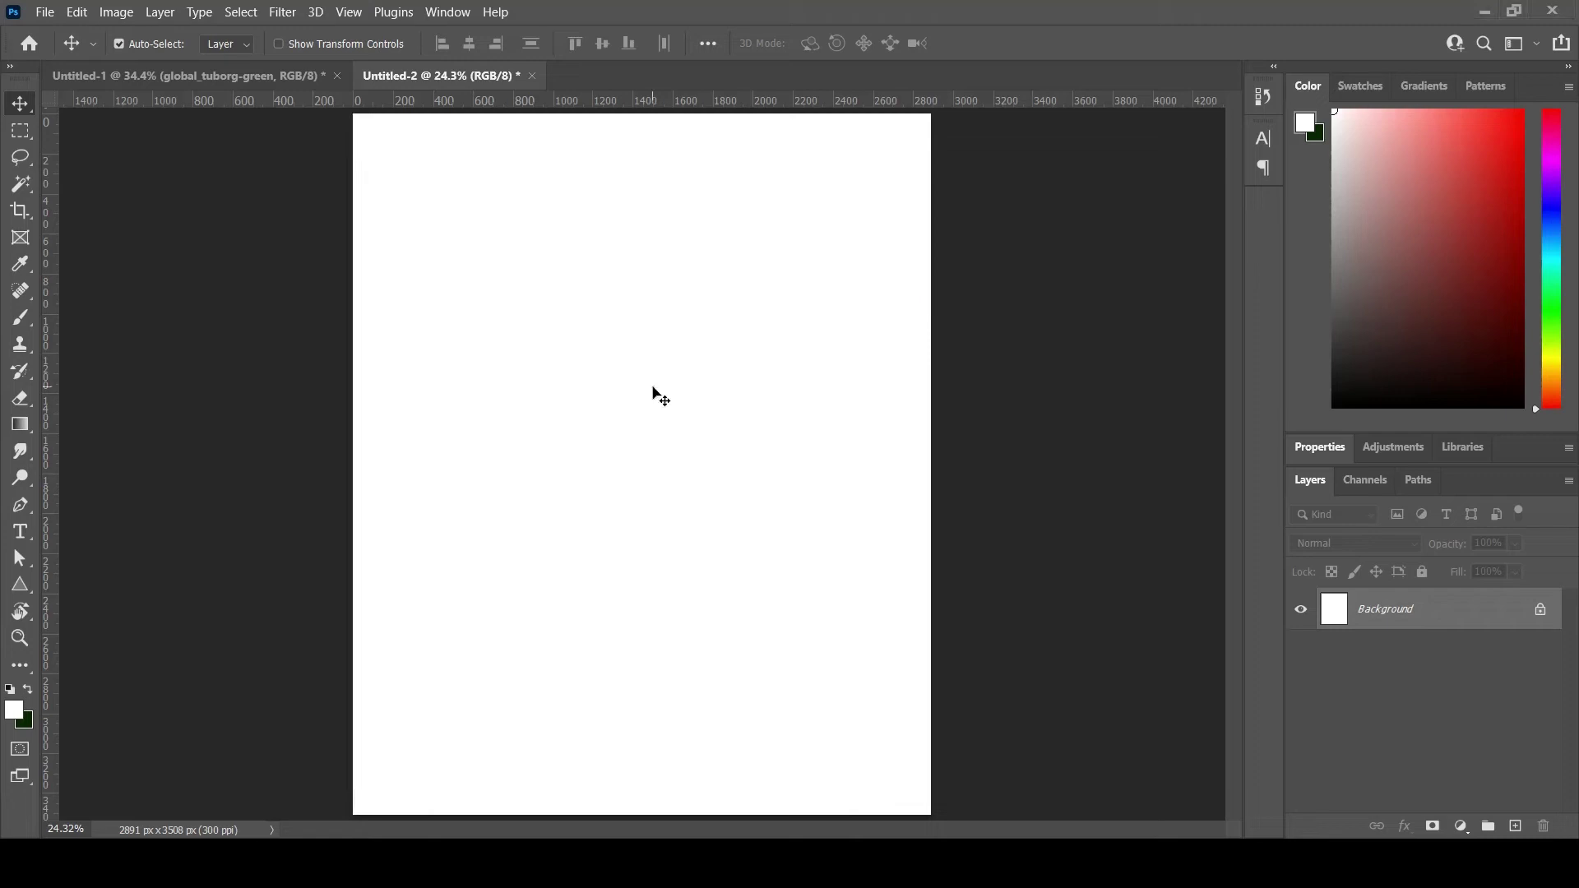
# Step: Place global_tuborg-green from D:\PNG into the document as an embedded layer
pyautogui.click(45, 12)
pyautogui.click(131, 421)
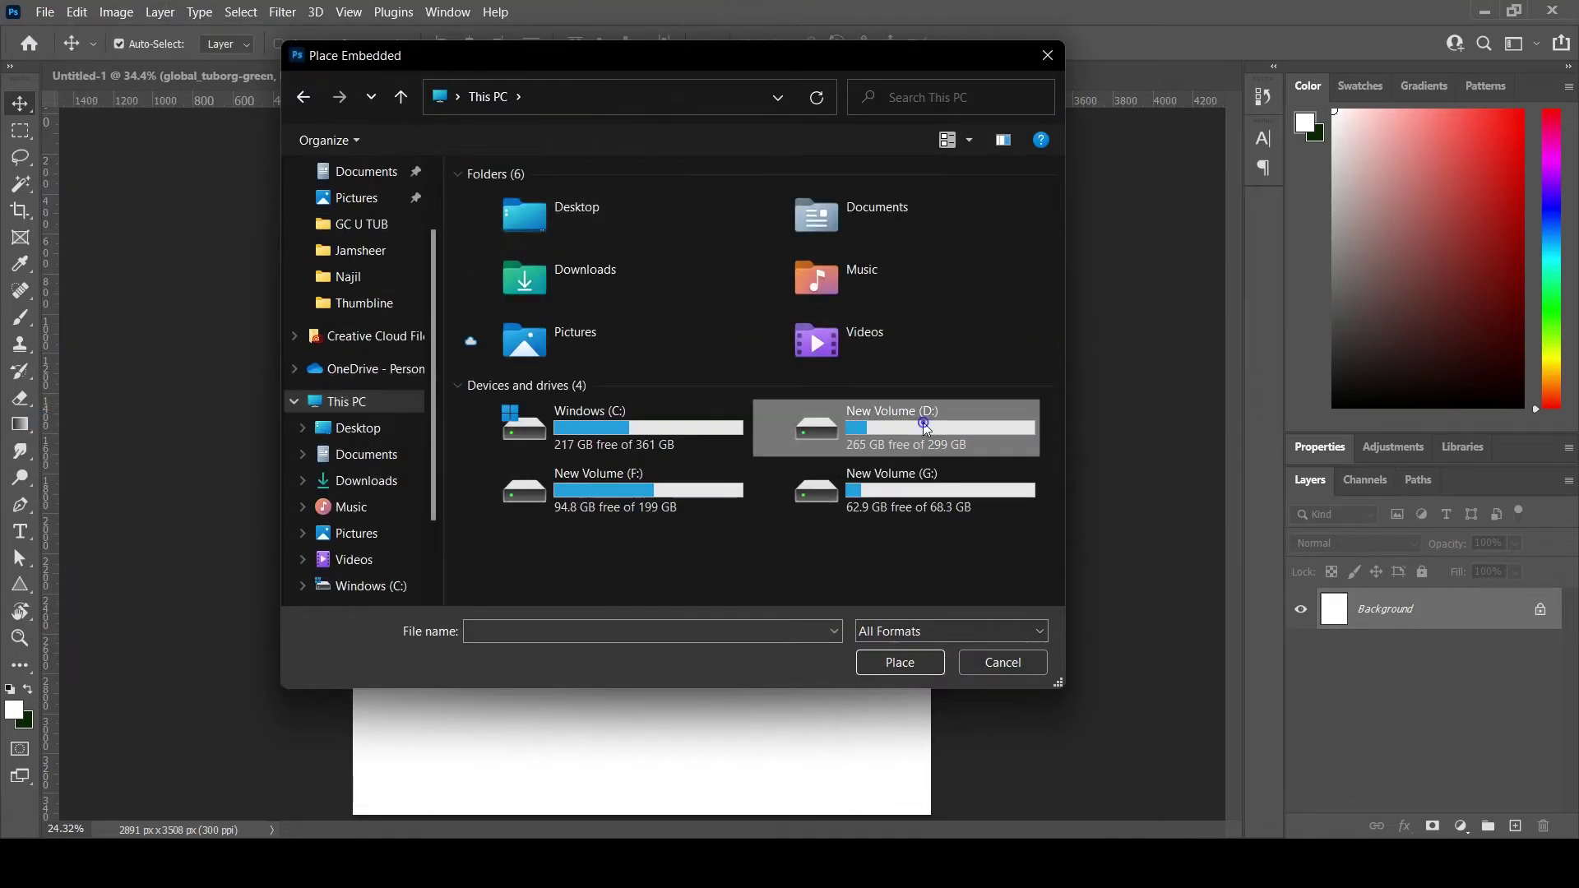
pyautogui.doubleClick(907, 431)
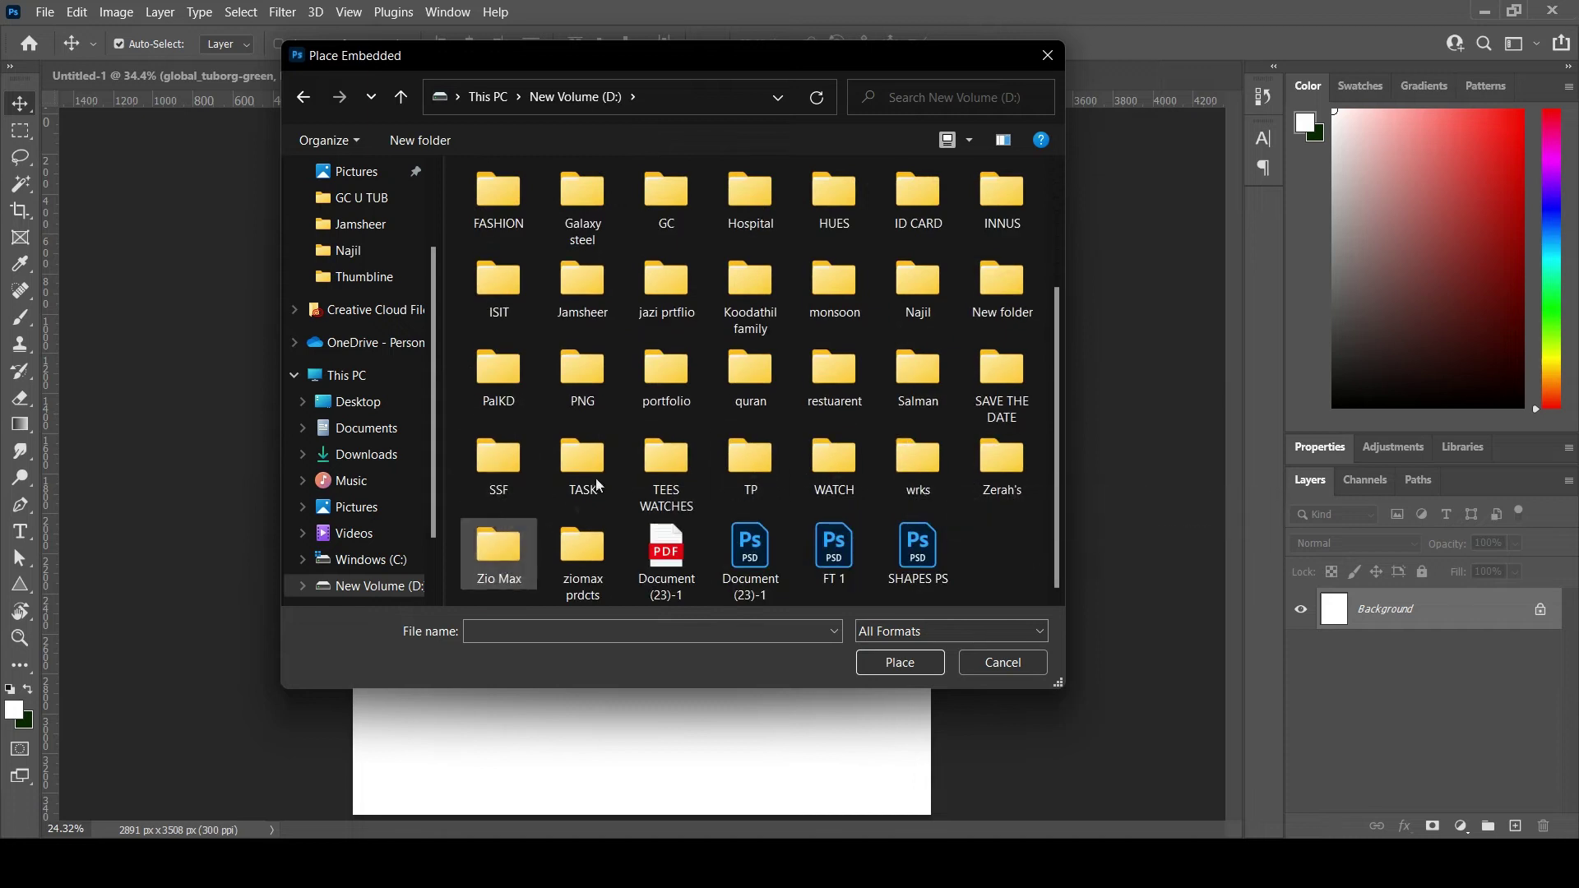
pyautogui.doubleClick(580, 387)
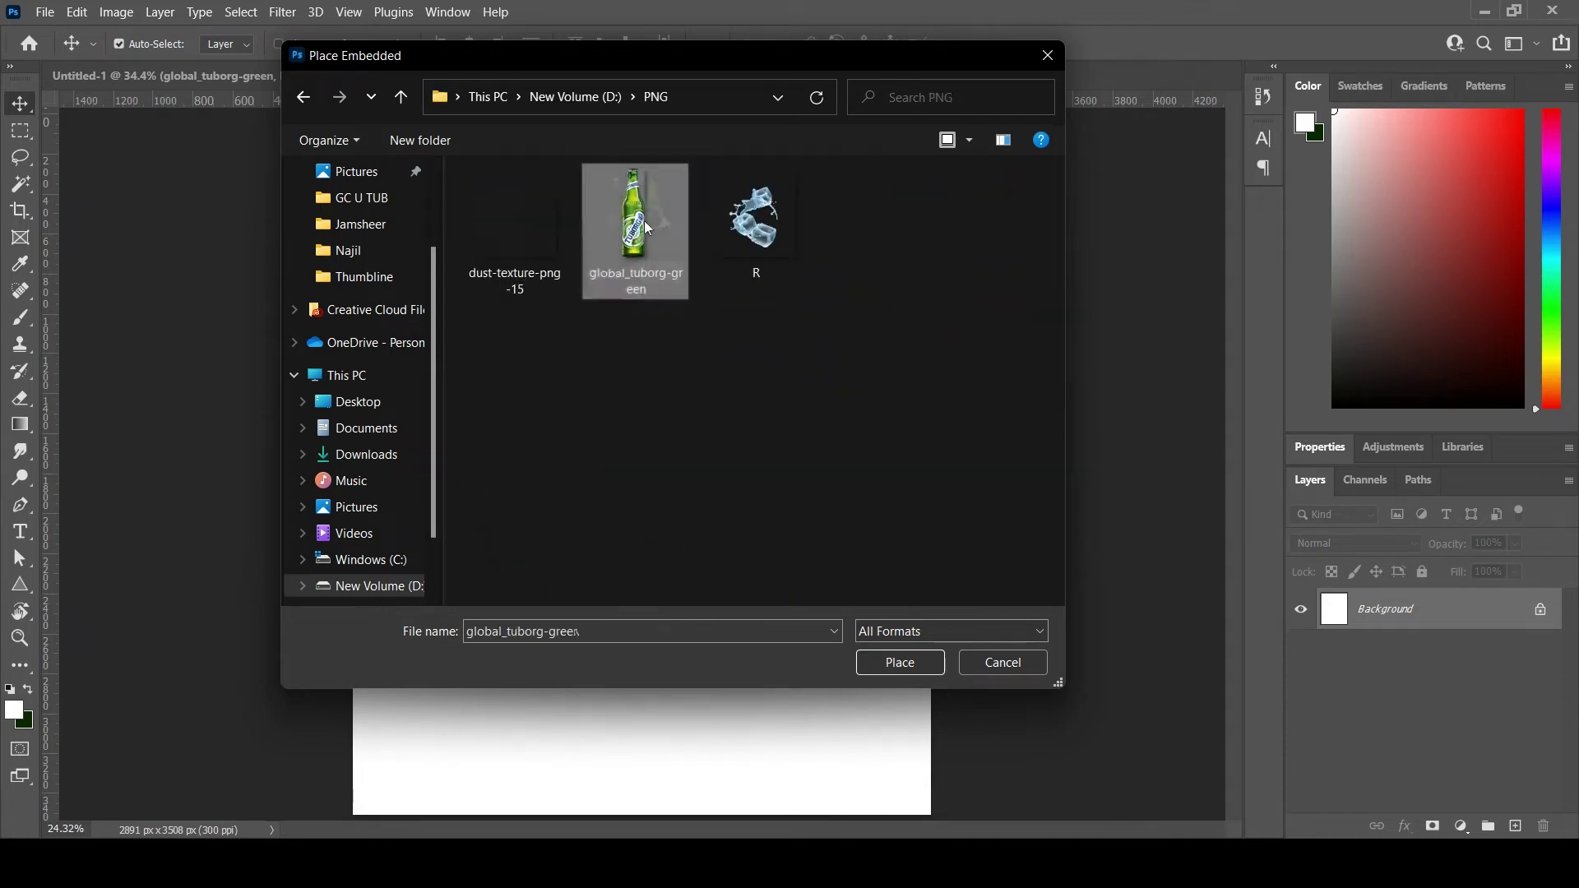
pyautogui.doubleClick(644, 220)
# Step: Scale the bottle down, commit it, and nudge it right near the page centre
pyautogui.moveTo(741, 476); pyautogui.dragTo(768, 475)
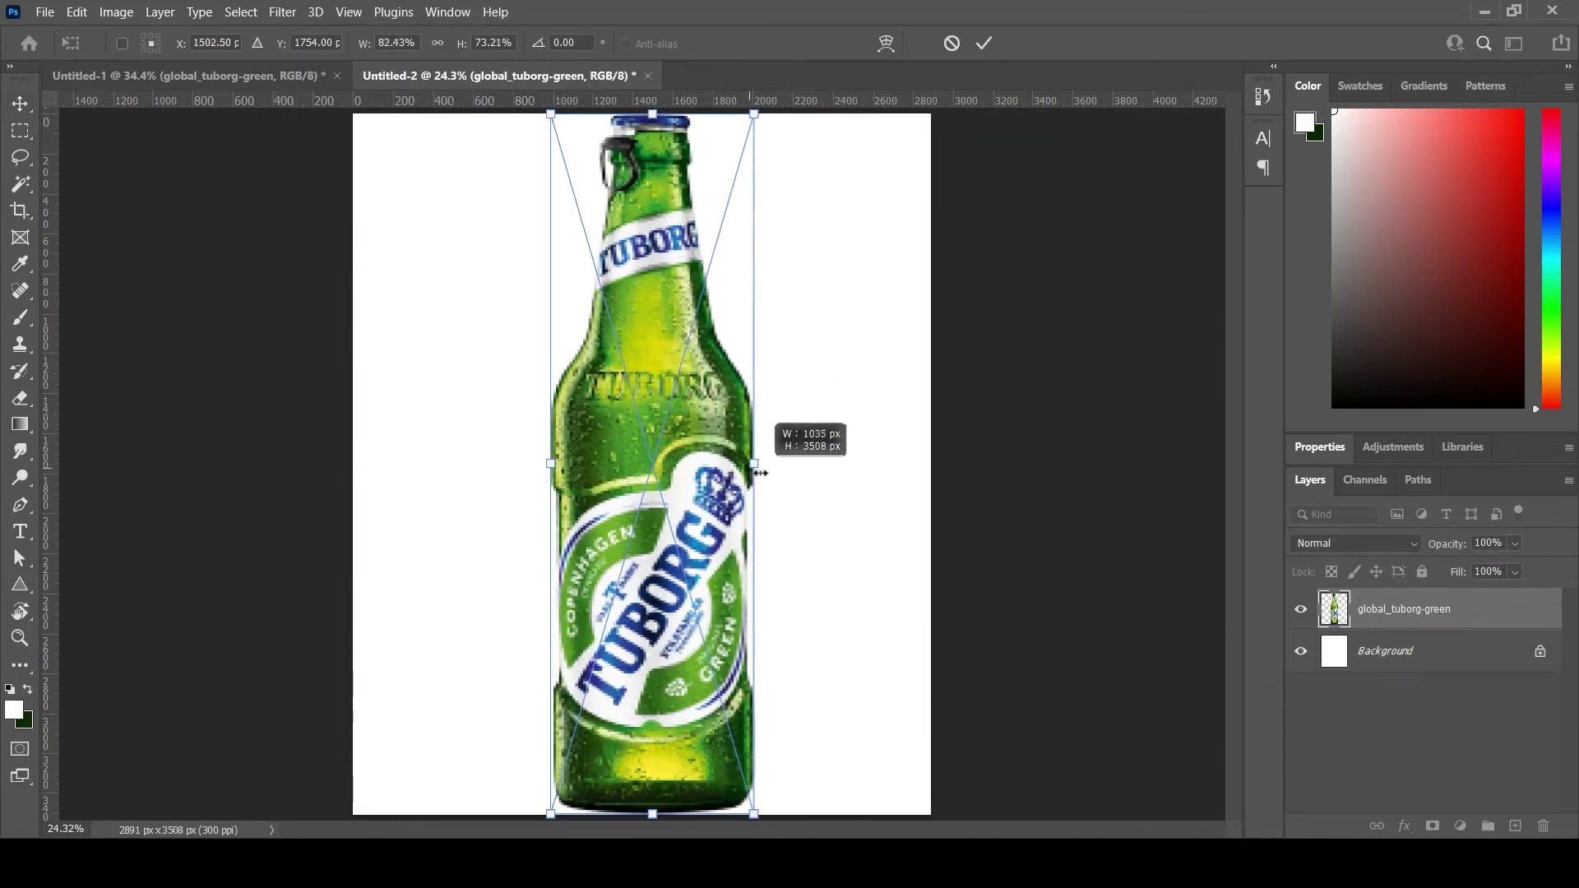
pyautogui.moveTo(762, 126); pyautogui.dragTo(688, 204)
pyautogui.press('Return')
pyautogui.moveTo(629, 459); pyautogui.dragTo(644, 459)
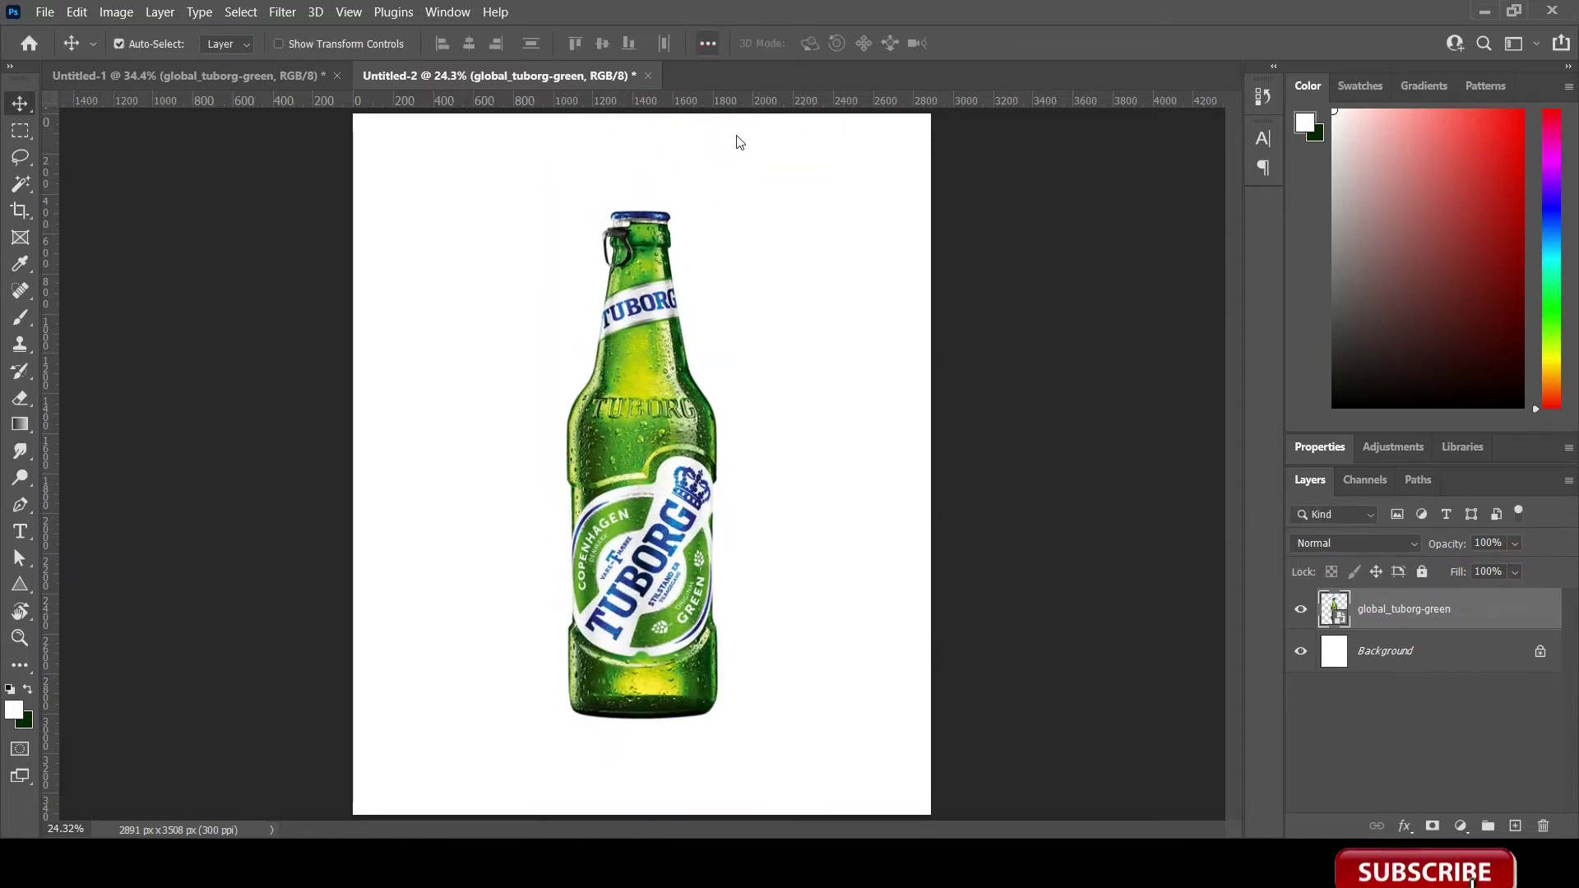
# Step: Align the bottle to the canvas centre and rasterize its layer
pyautogui.click(707, 43)
pyautogui.click(768, 229)
pyautogui.click(768, 265)
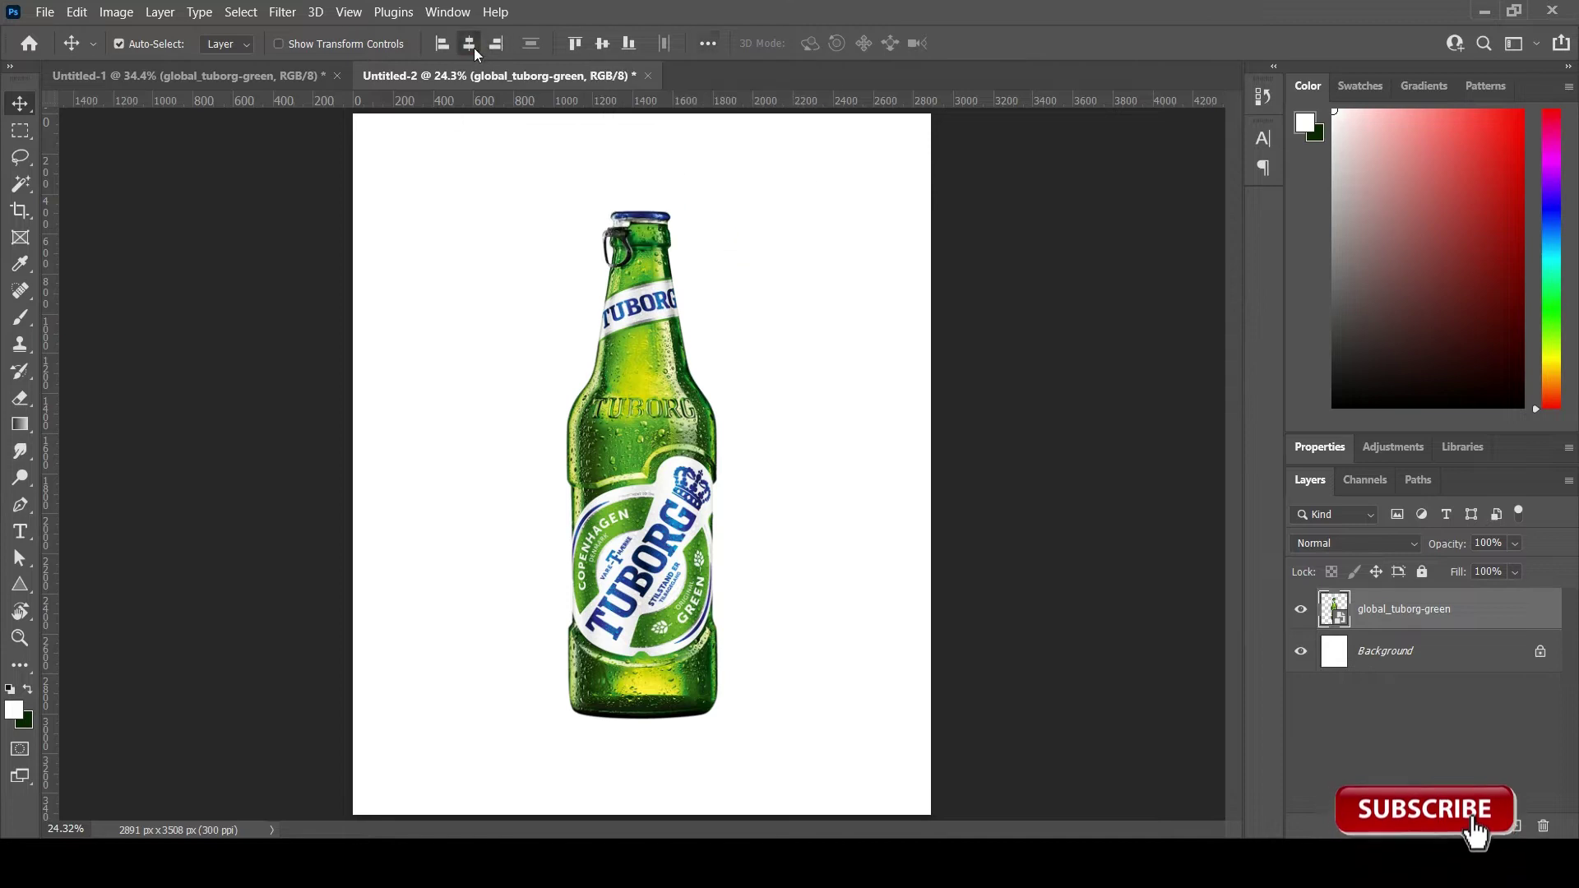
pyautogui.rightClick(1424, 614)
pyautogui.click(1263, 380)
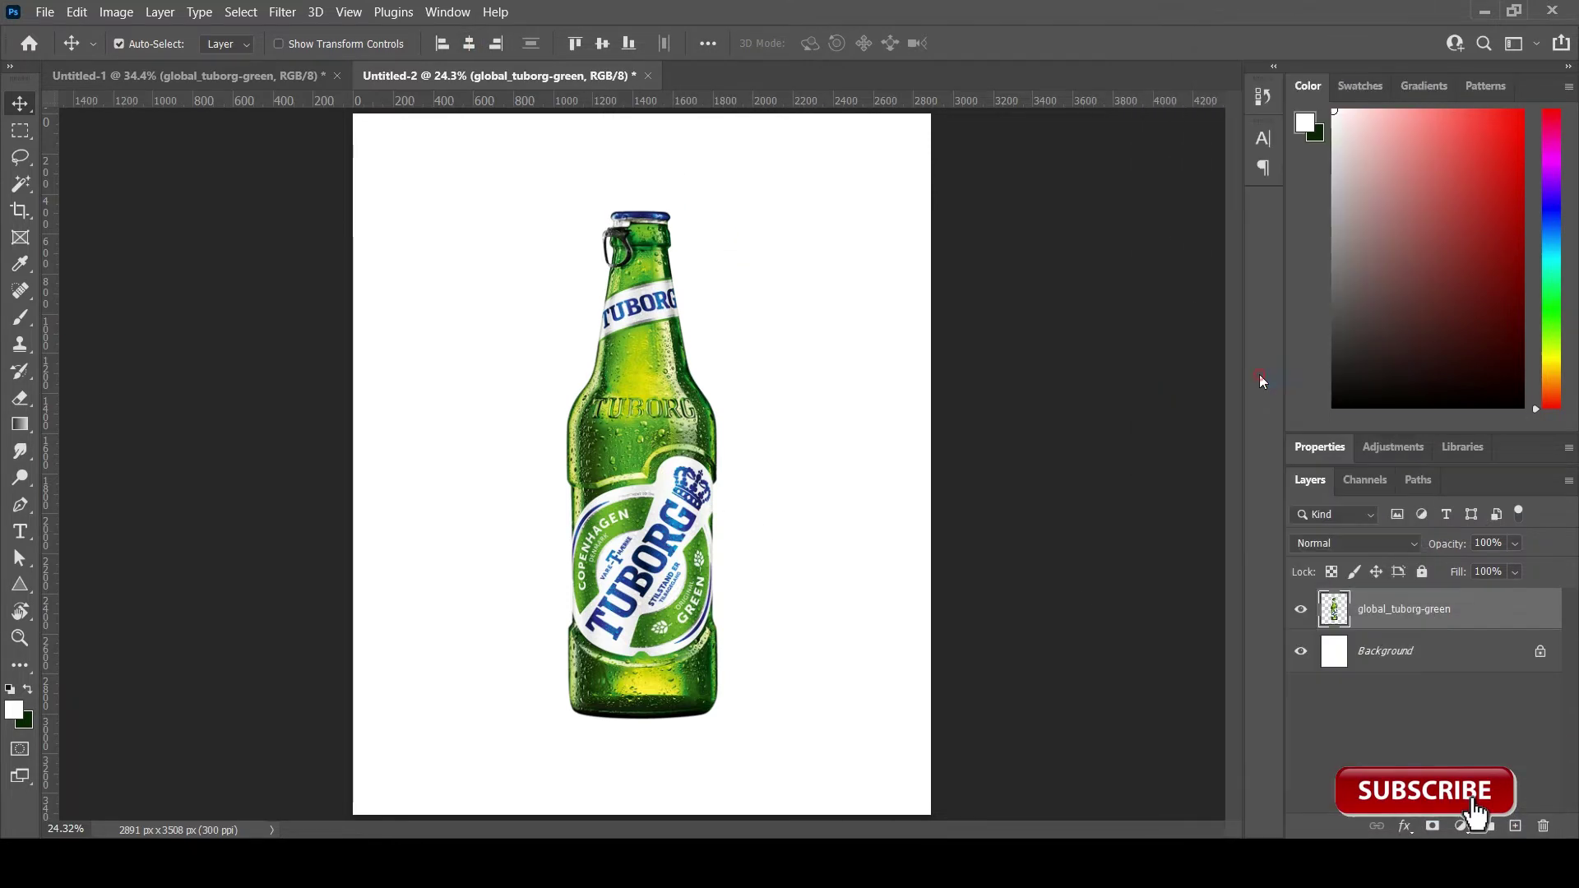
# Step: Add a new layer beneath the bottle filled with dark green (0a2601)
pyautogui.click(27, 723)
pyautogui.click(1332, 470)
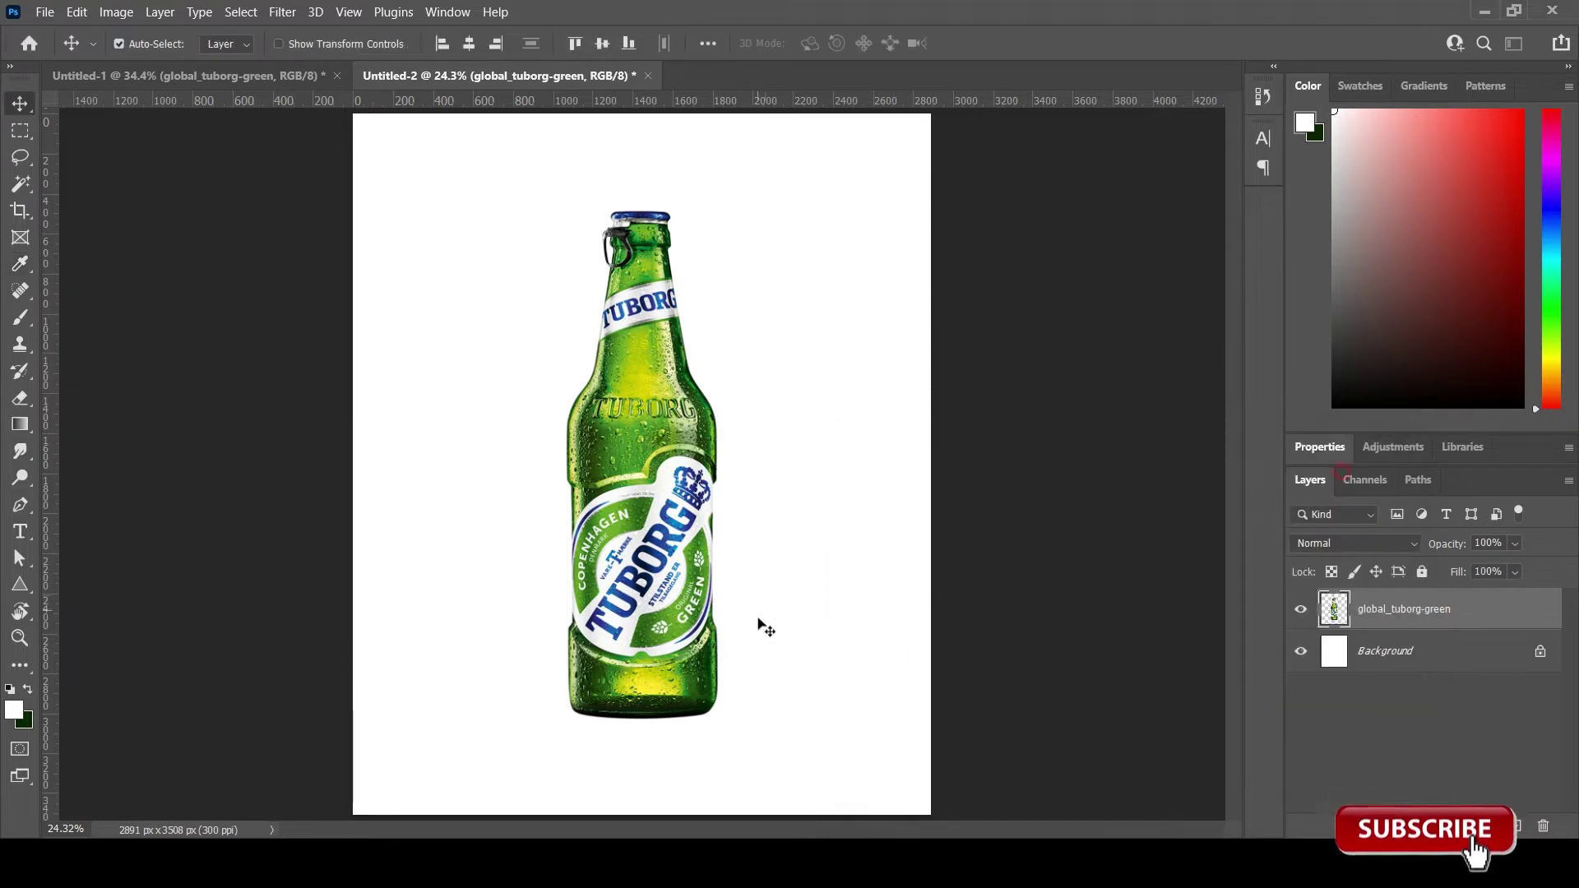
pyautogui.keyDown('ctrl'); pyautogui.click(1515, 826); pyautogui.keyUp('ctrl')
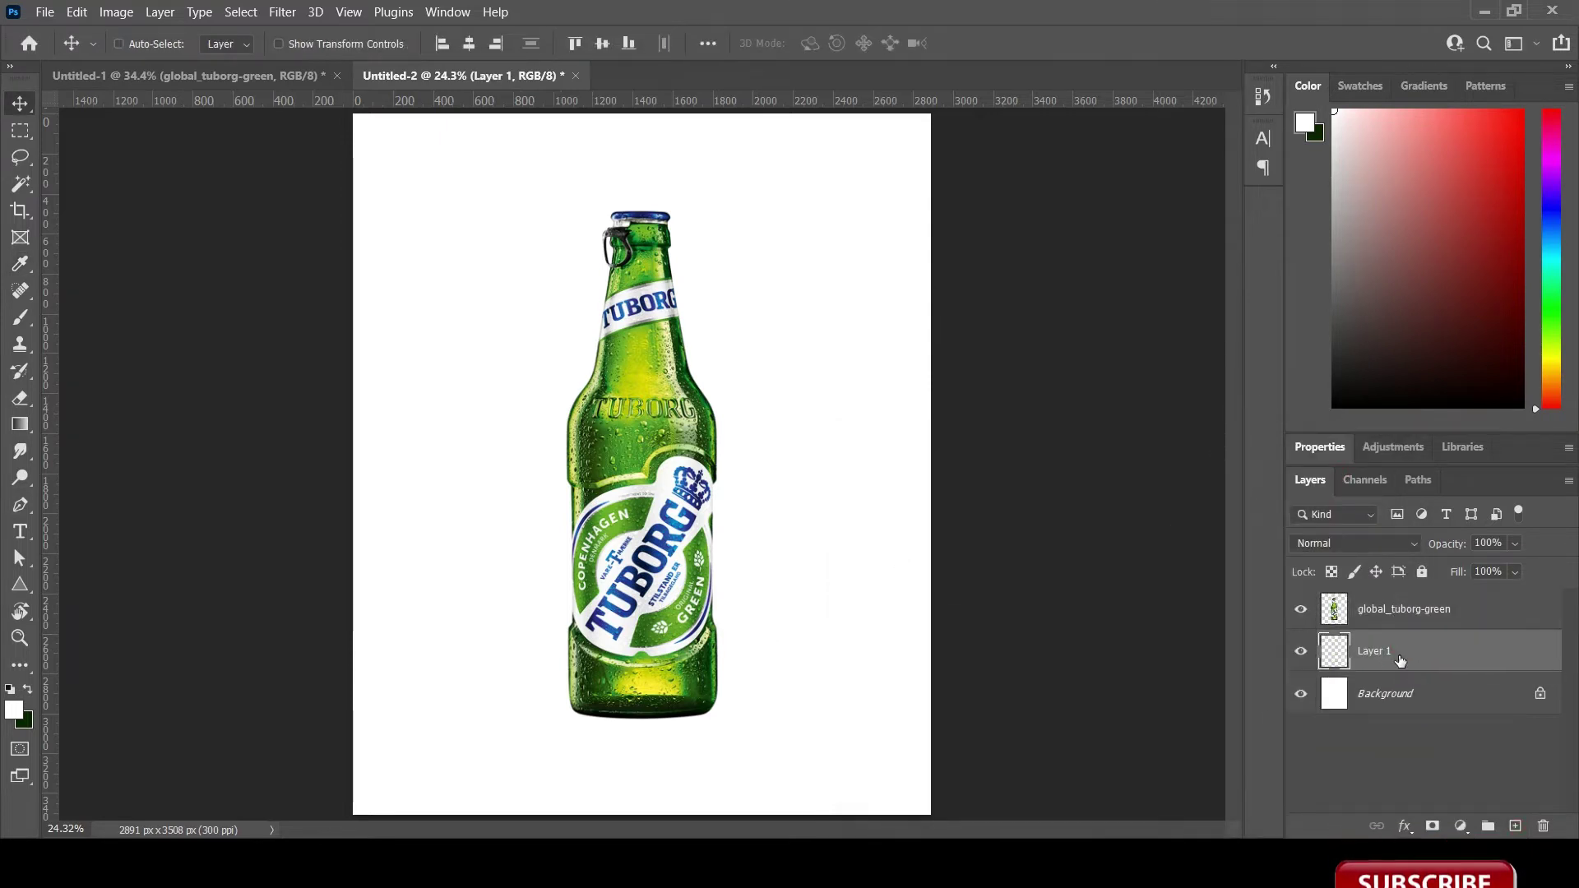
pyautogui.hotkey('ctrl', 'BackSpace')
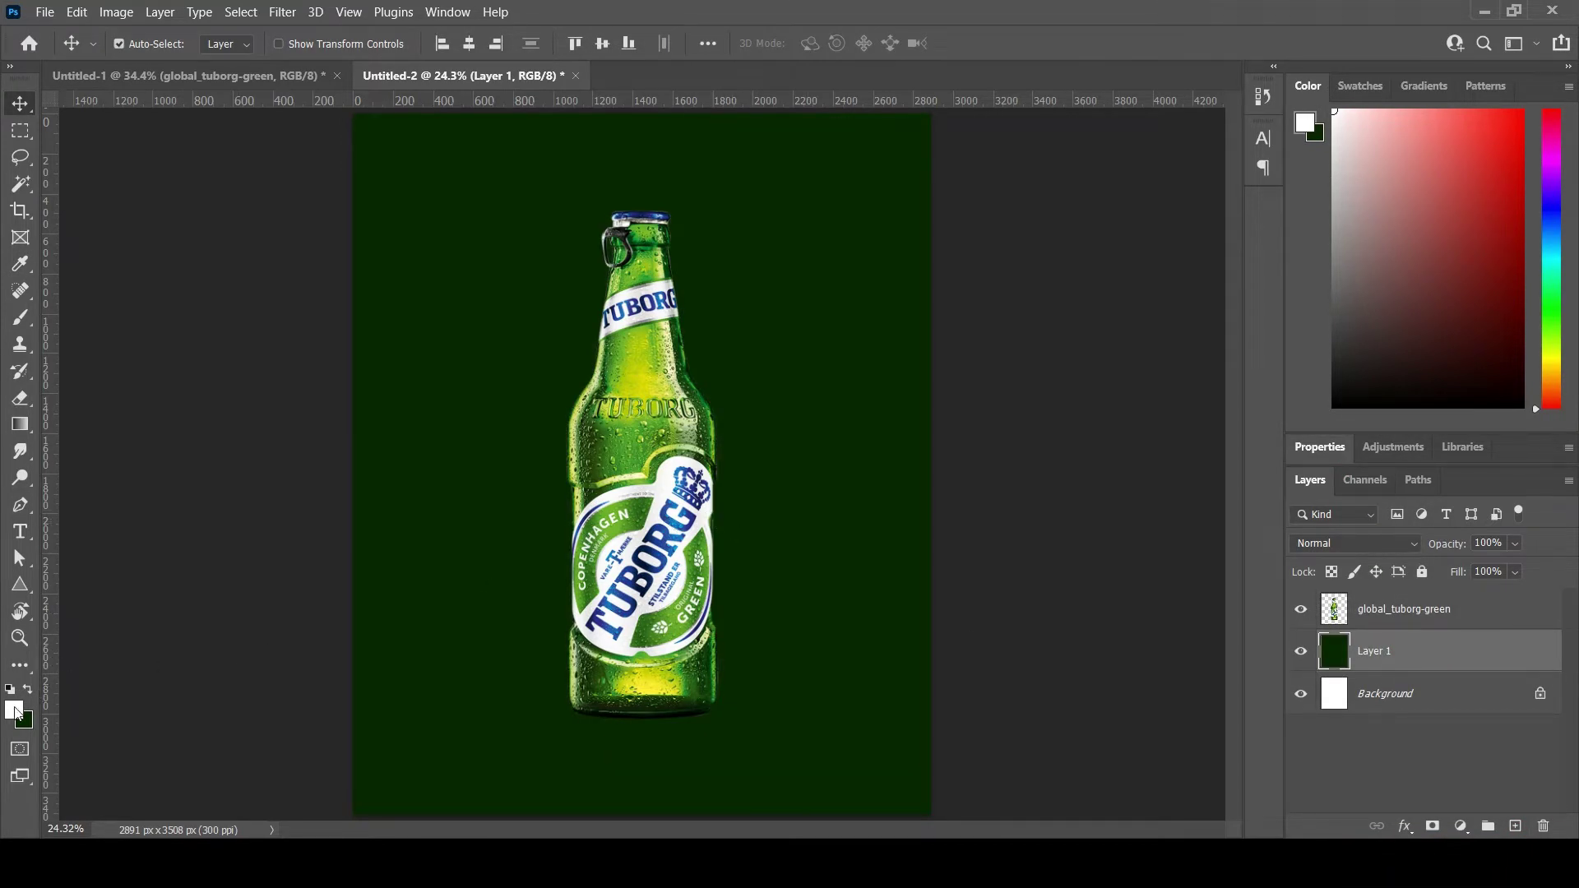
# Step: Set dark green as the foreground colour and reselect the bottle layer with the Move tool
pyautogui.click(14, 709)
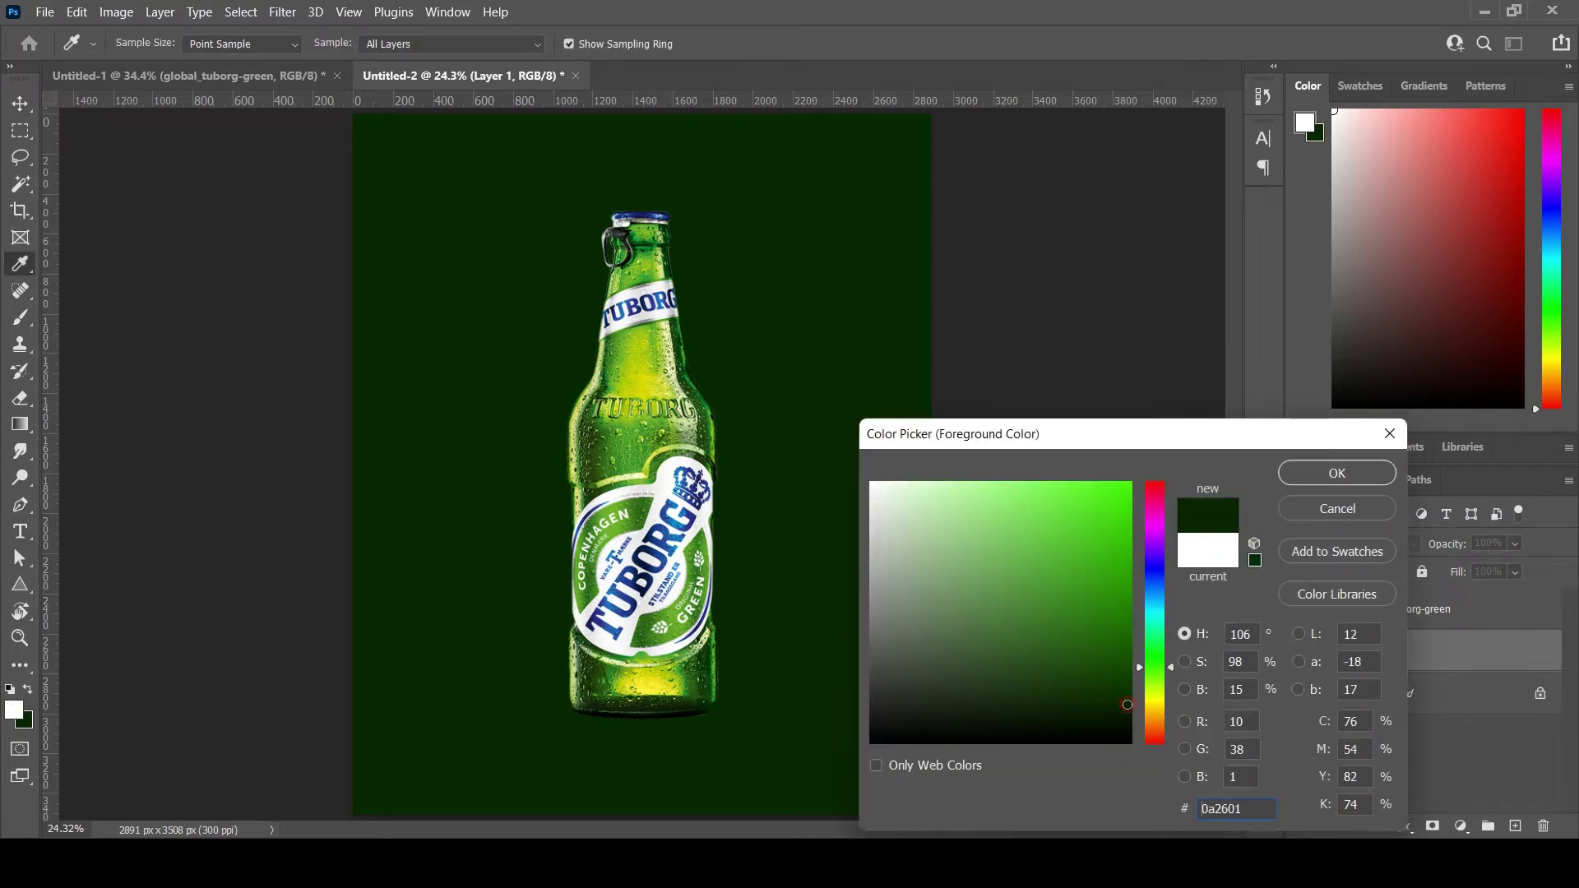
pyautogui.press('v')
pyautogui.click(1340, 473)
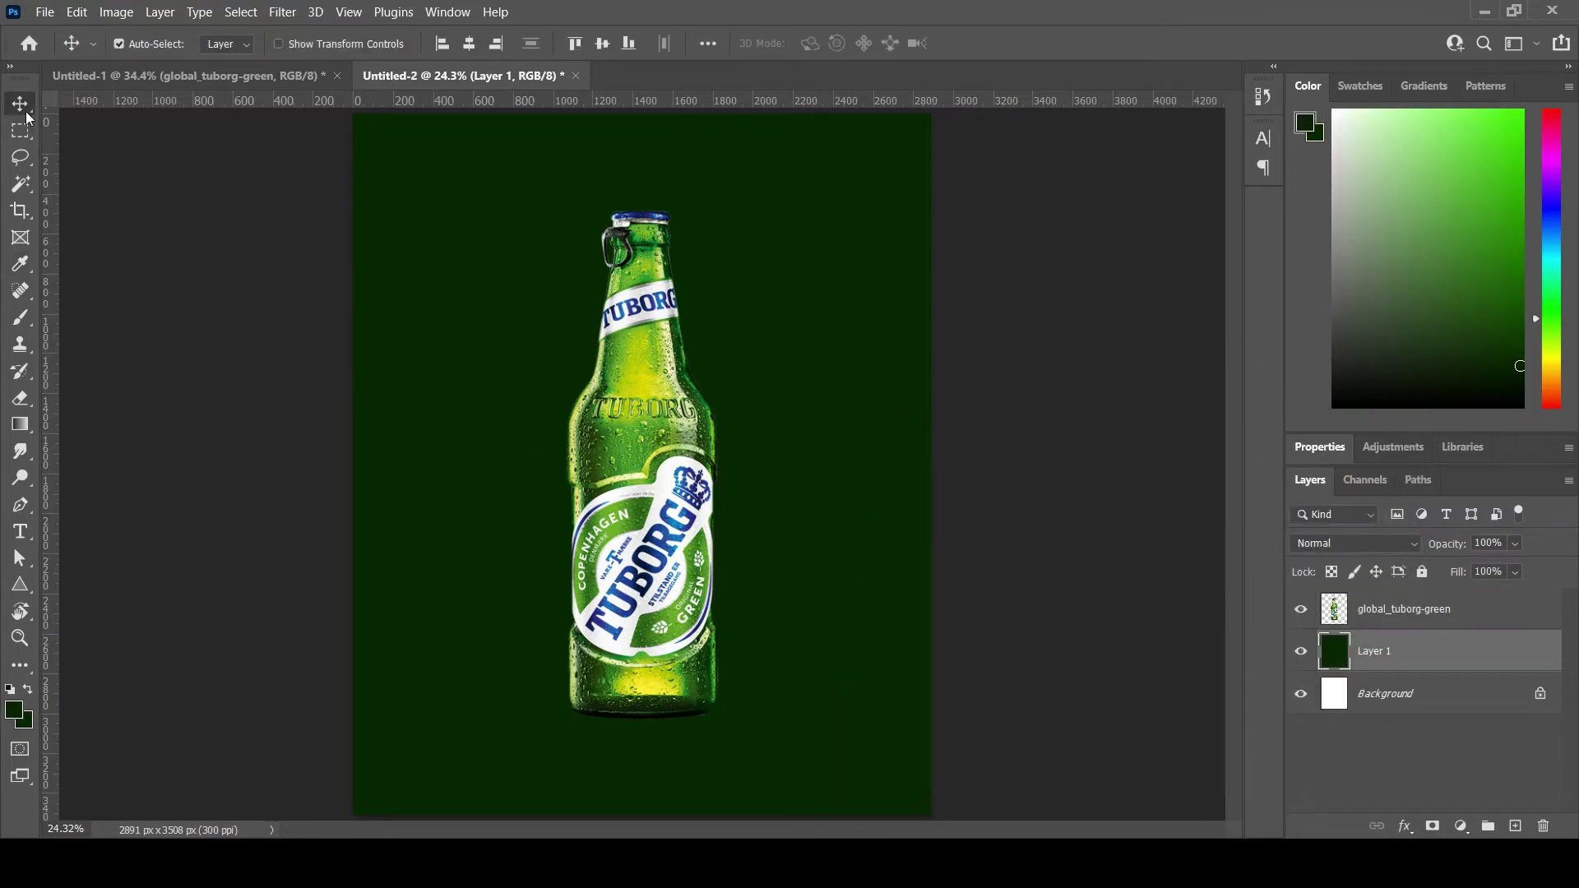
pyautogui.click(614, 461)
# Step: Place the R ice splash image, scaled to about 77% and centred on the bottle
pyautogui.click(45, 11)
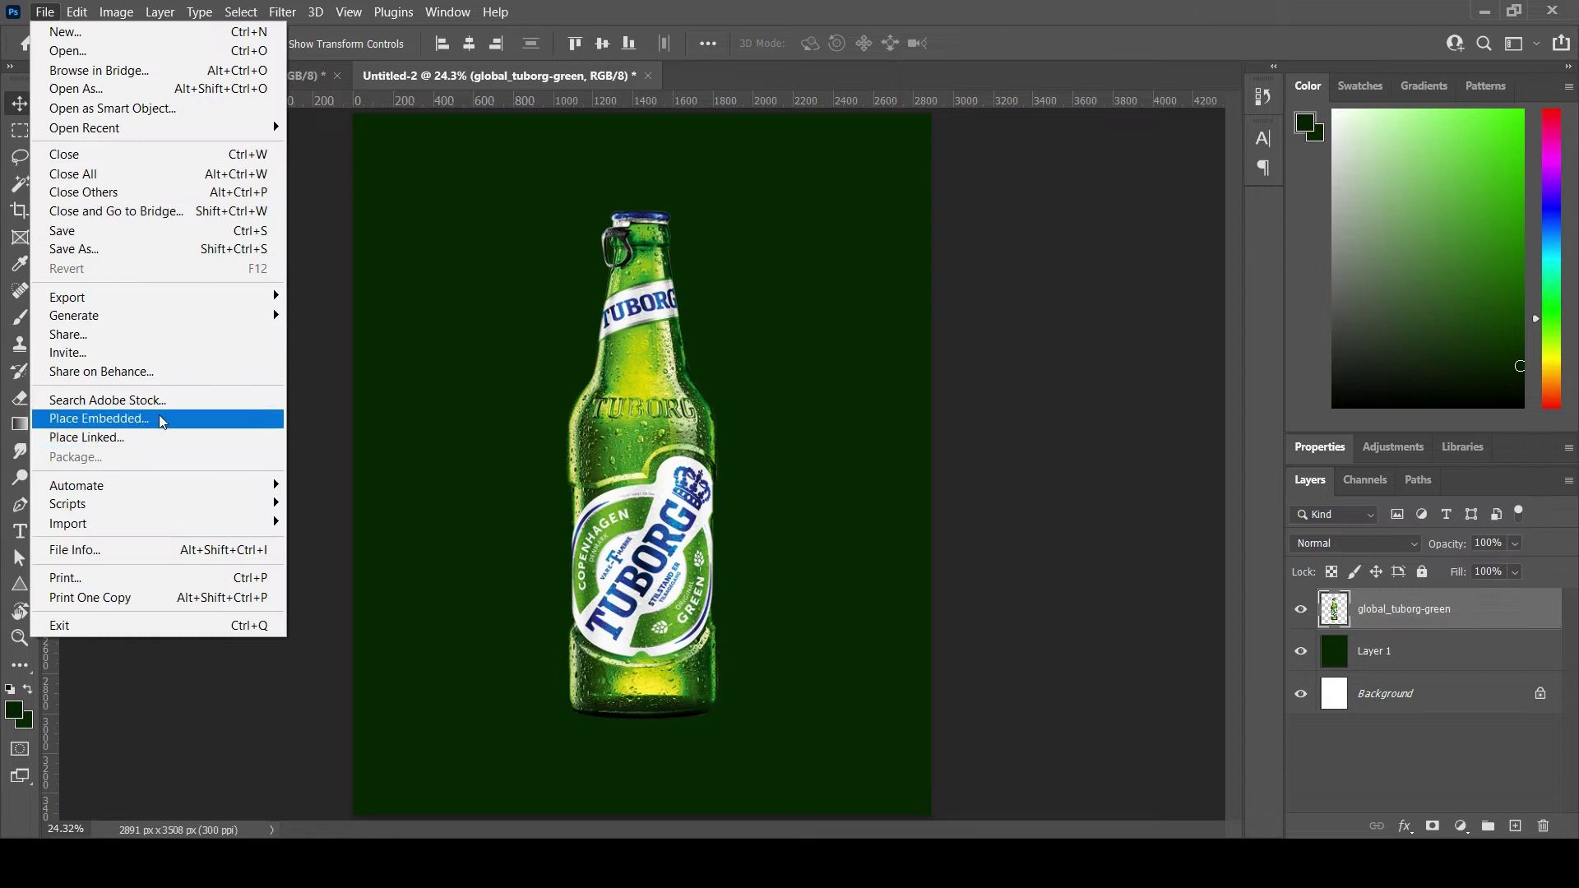
pyautogui.click(160, 416)
pyautogui.doubleClick(753, 222)
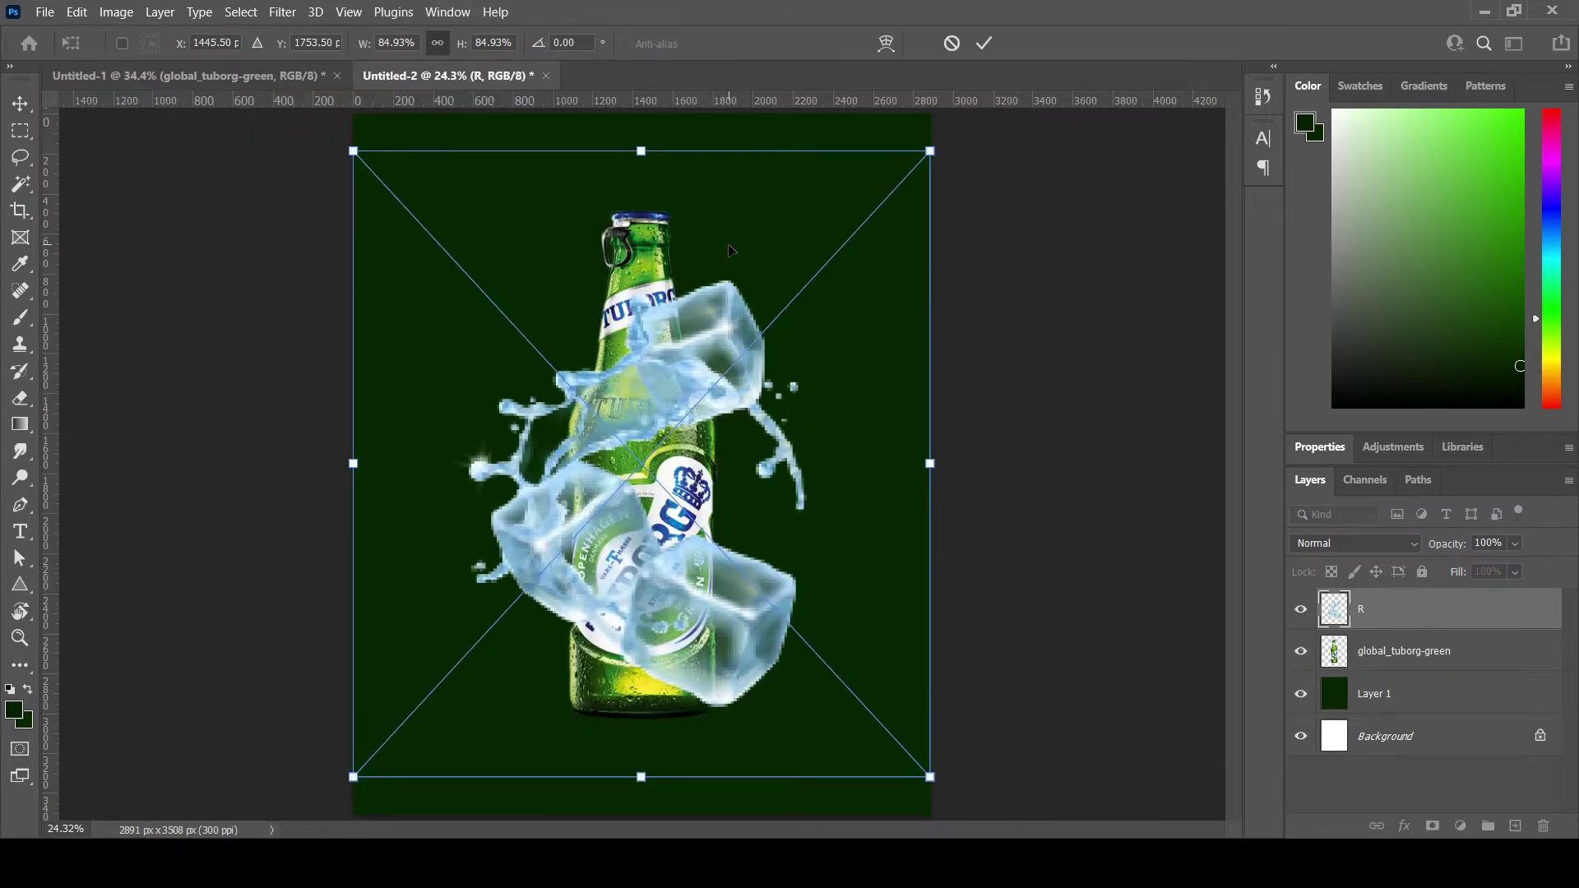
pyautogui.moveTo(931, 151); pyautogui.dragTo(881, 205)
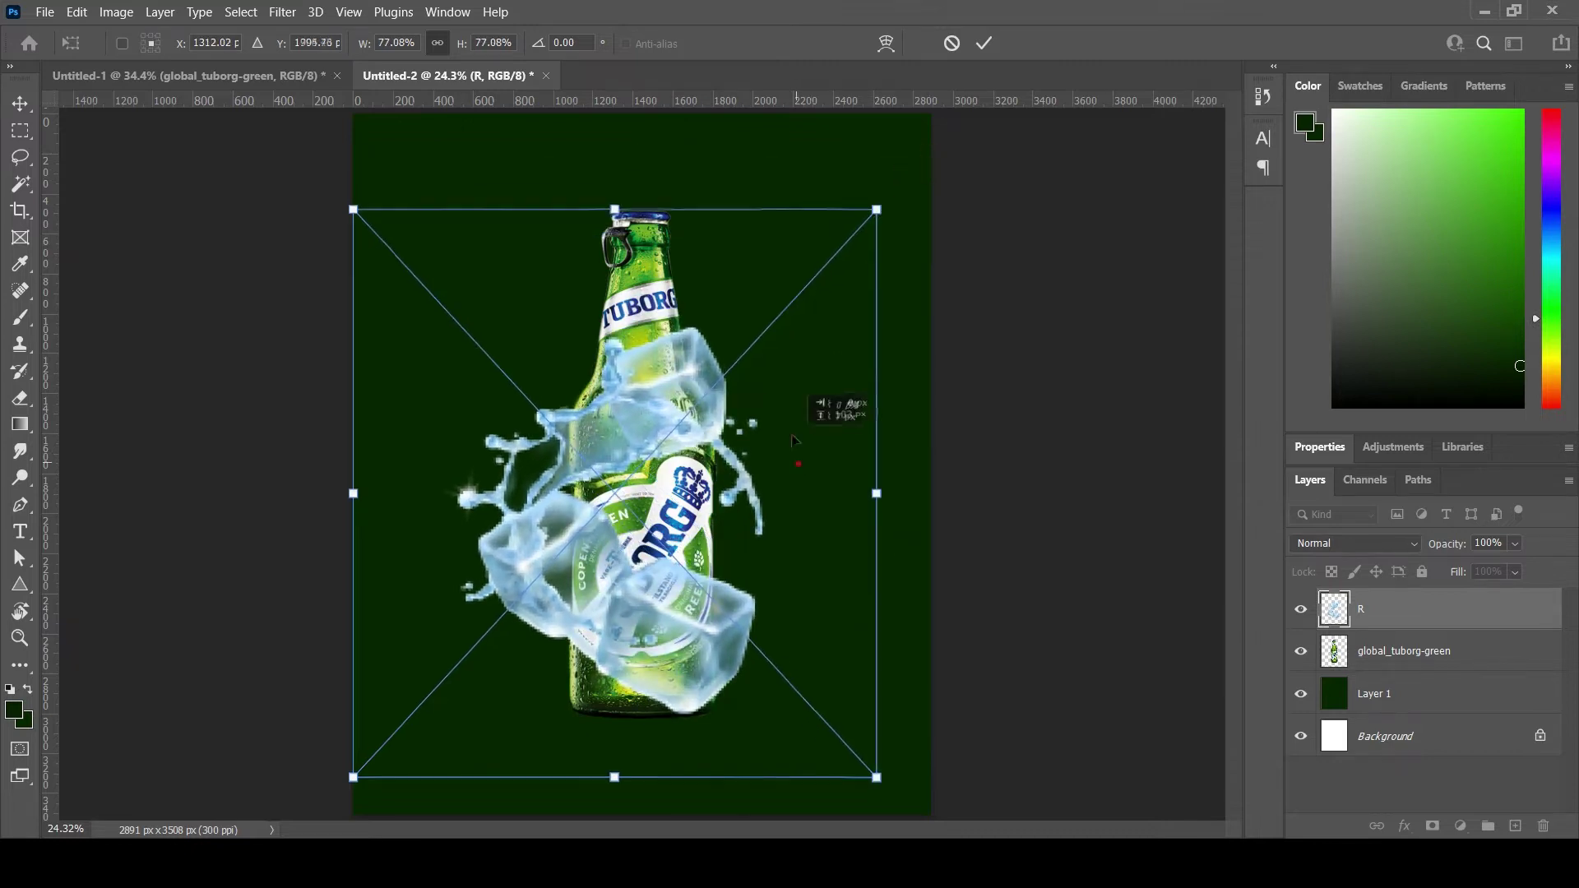
pyautogui.moveTo(812, 407); pyautogui.dragTo(851, 395)
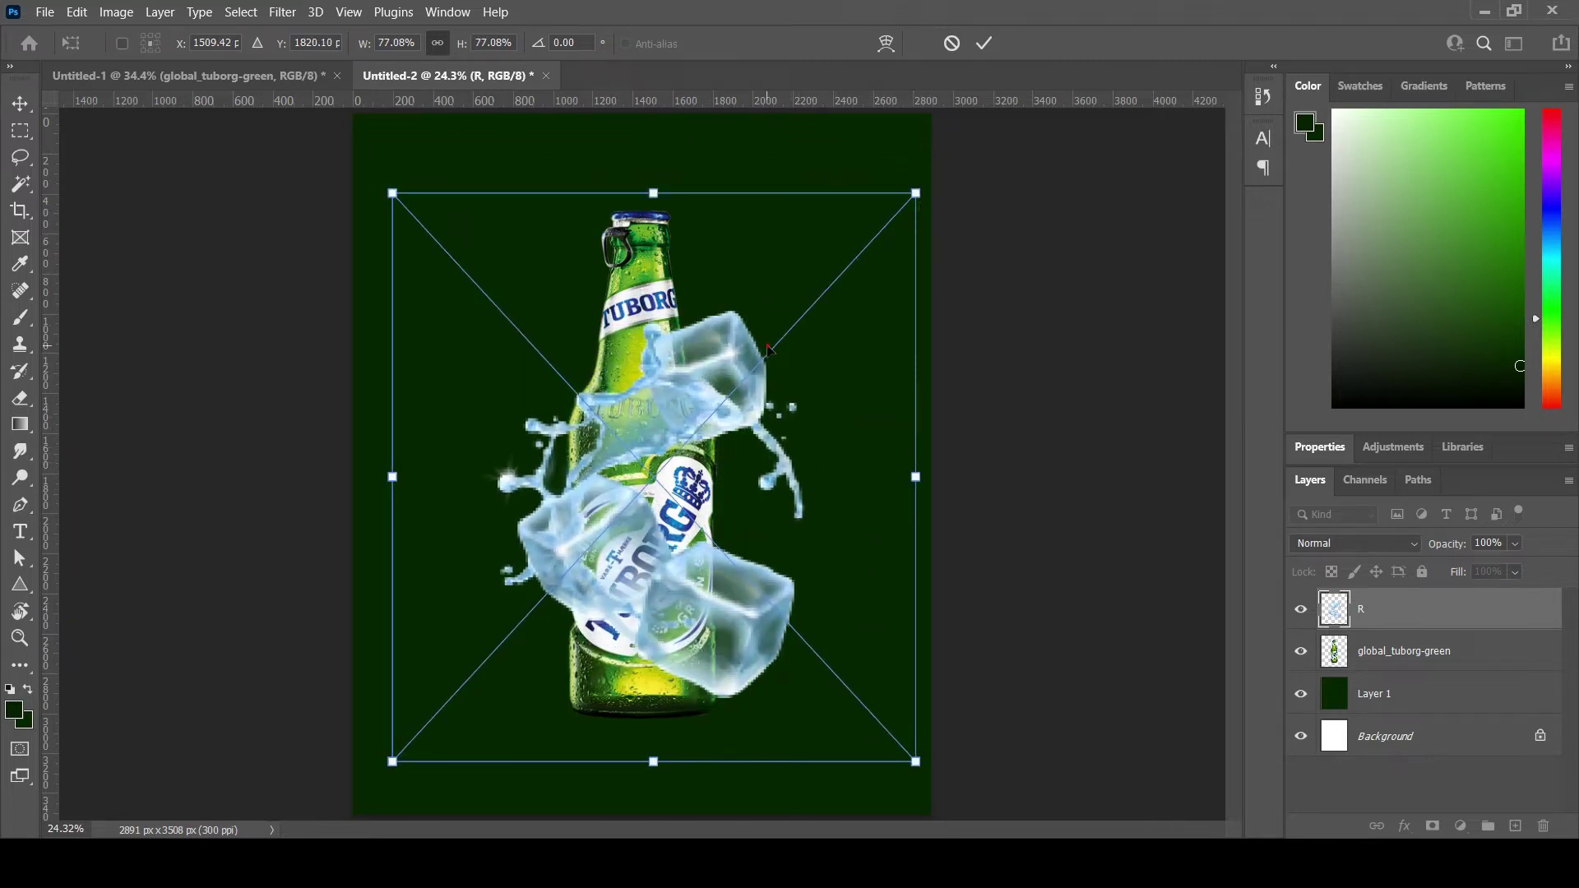
pyautogui.moveTo(768, 349); pyautogui.dragTo(739, 354)
pyautogui.press('Return')
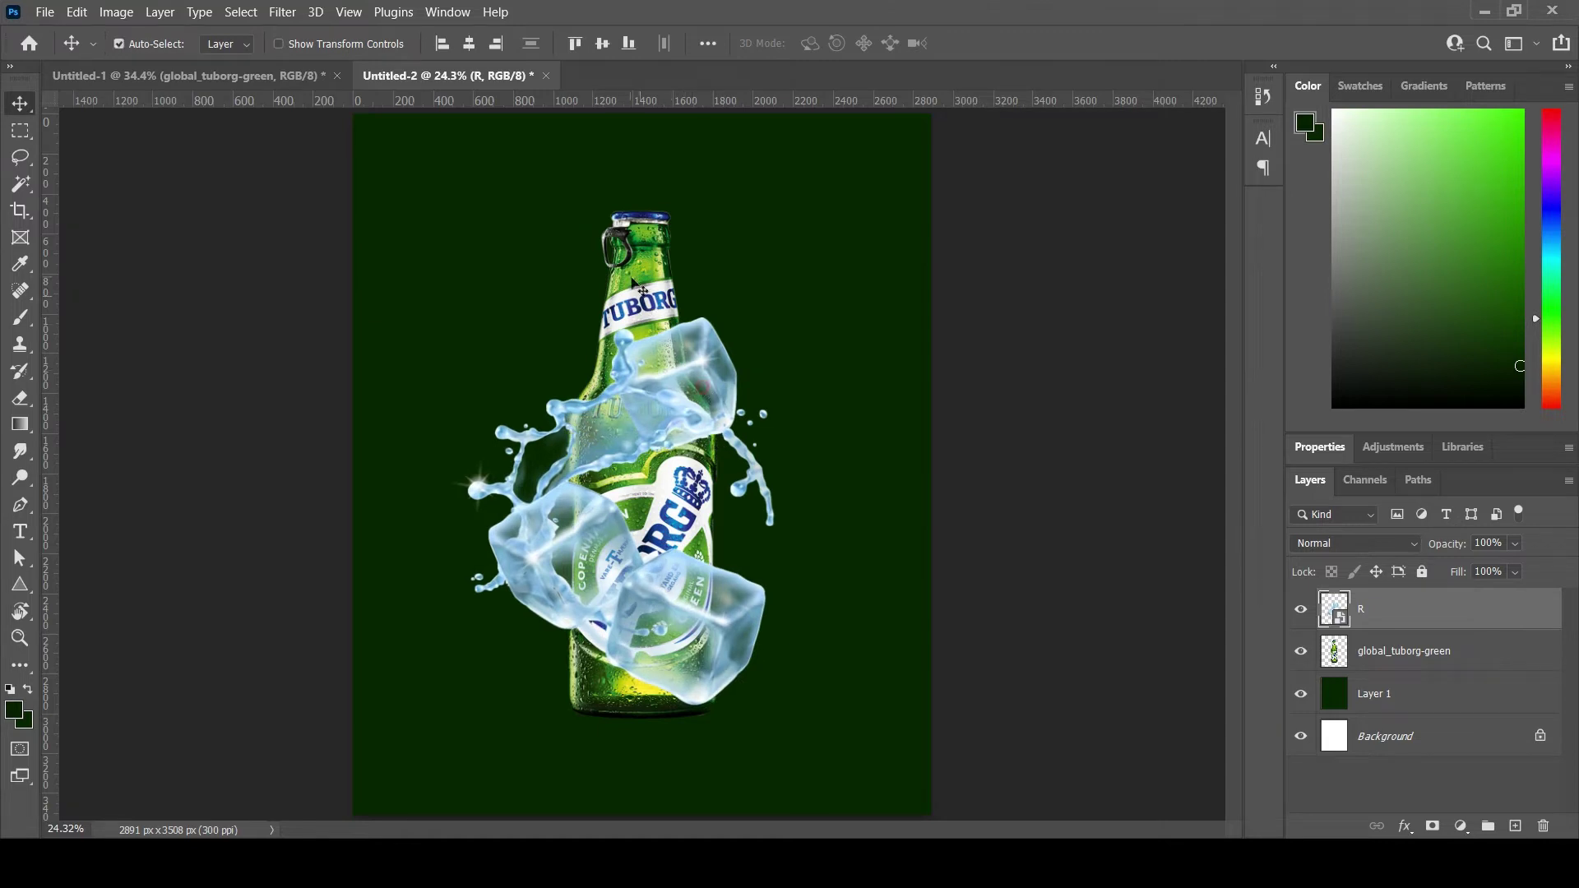
# Step: Enlarge the bottle slightly and move it up with Free Transform
pyautogui.click(701, 387)
pyautogui.hotkey('ctrl', 't')
pyautogui.moveTo(702, 387); pyautogui.dragTo(695, 380)
pyautogui.press('Return')
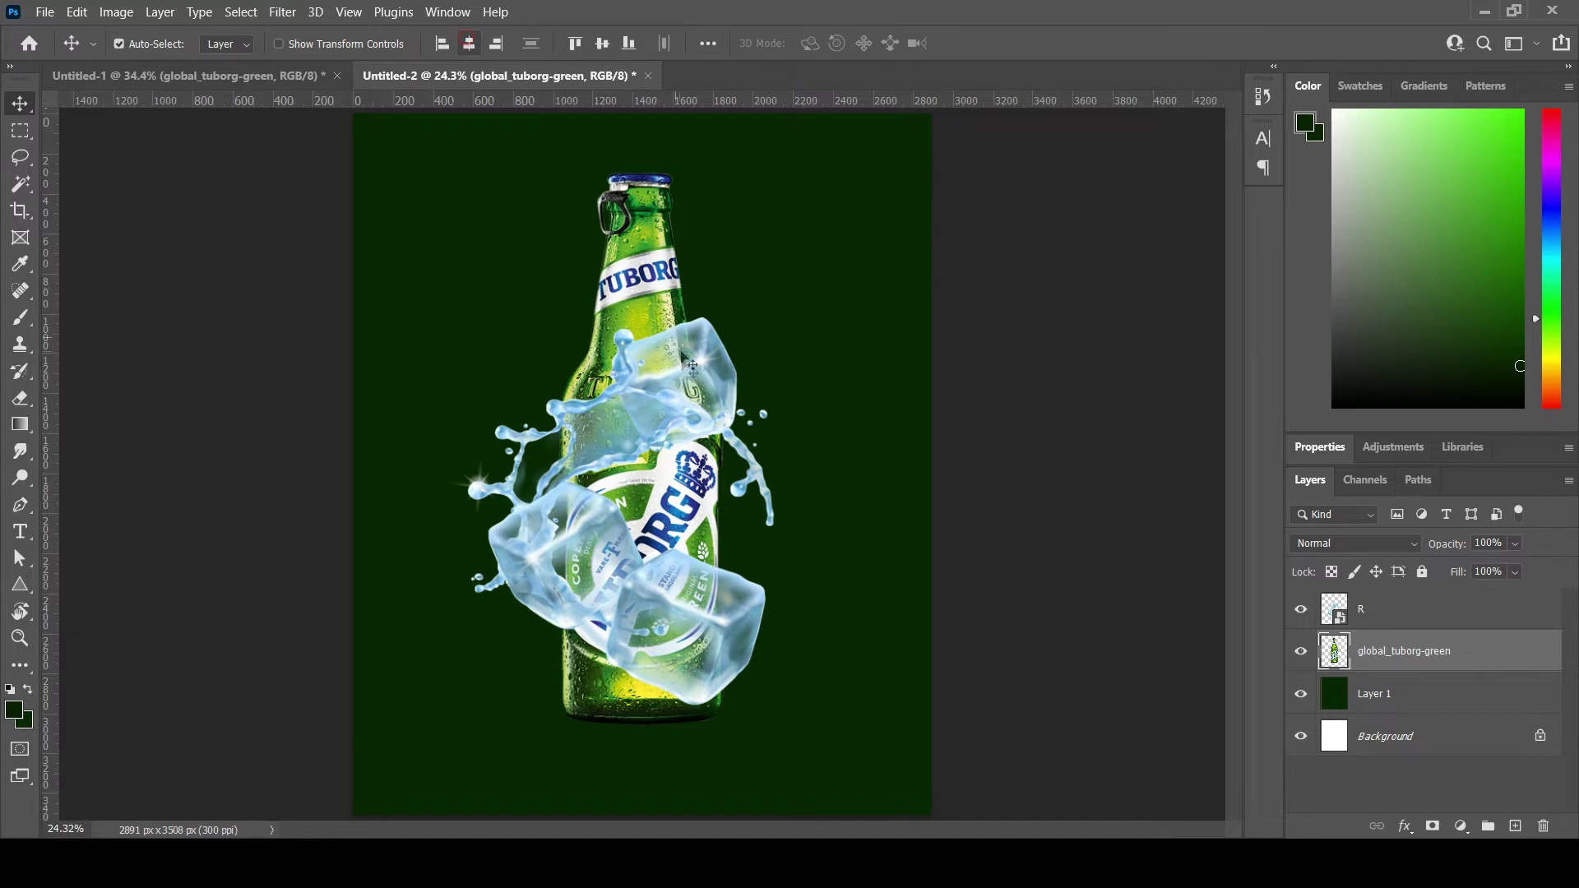
# Step: Reposition the splash over the bottle and rasterize the R layer
pyautogui.moveTo(680, 336); pyautogui.dragTo(684, 355)
pyautogui.moveTo(712, 589); pyautogui.dragTo(712, 580)
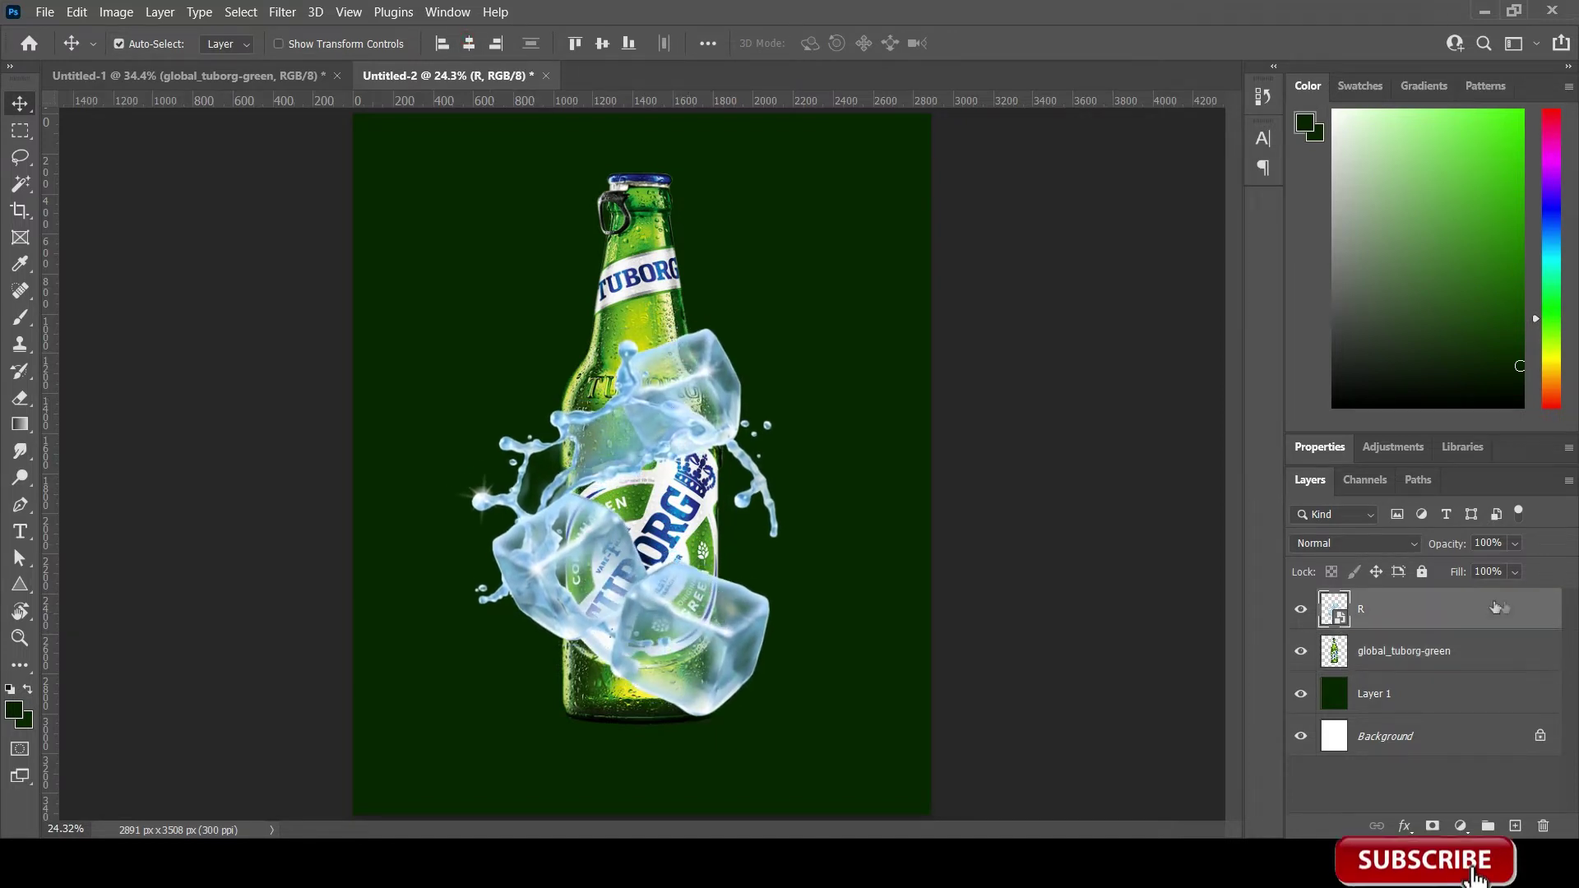
pyautogui.rightClick(1494, 609)
pyautogui.click(1336, 378)
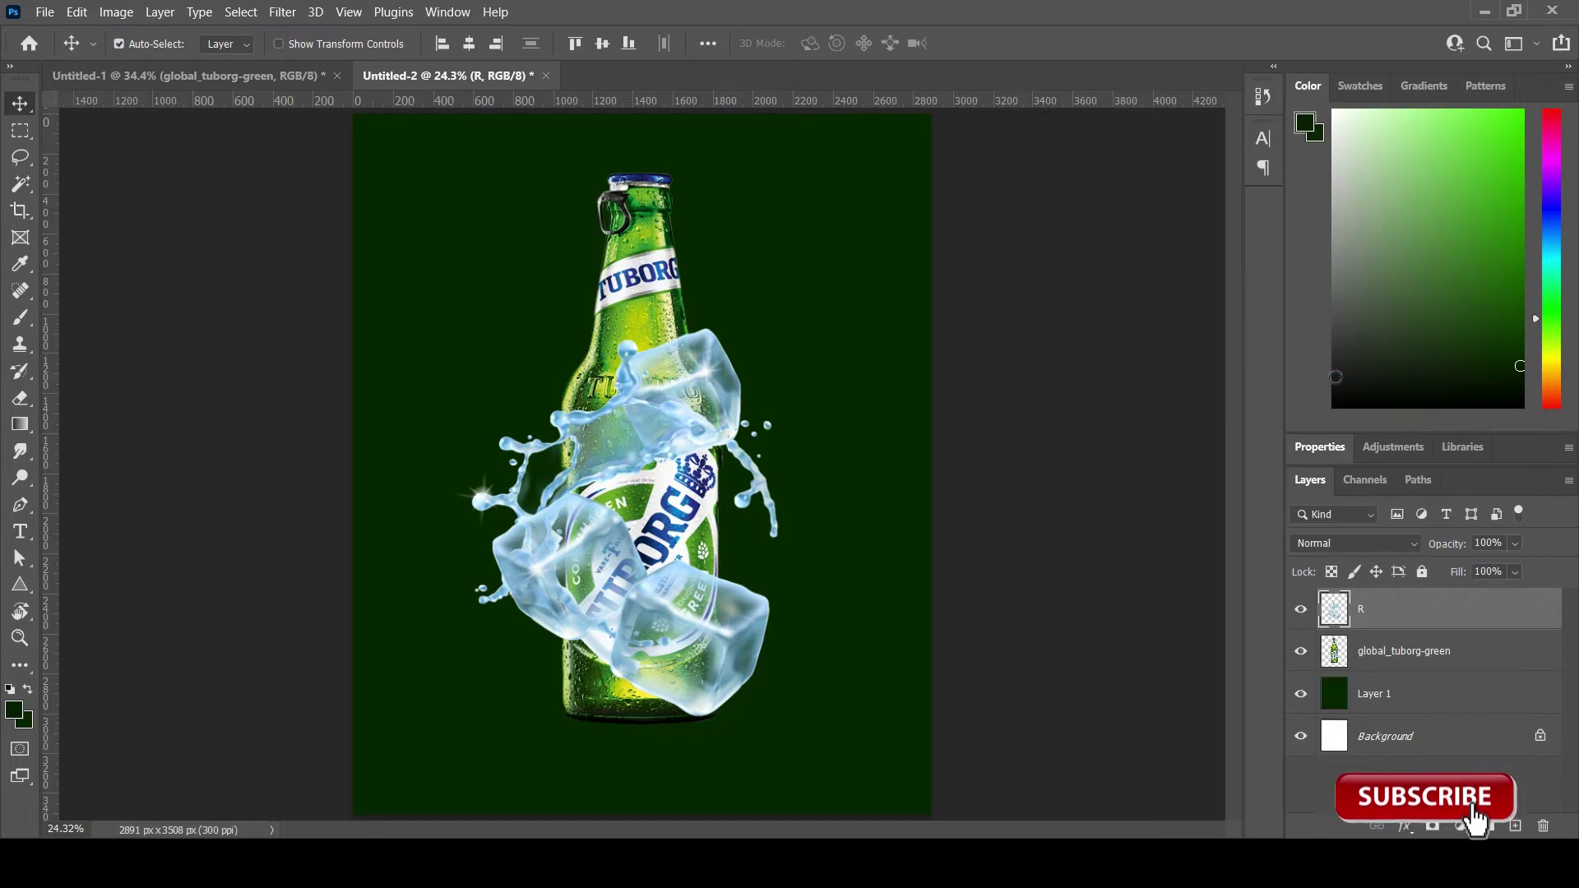
pyautogui.scroll(1, 522, 296)
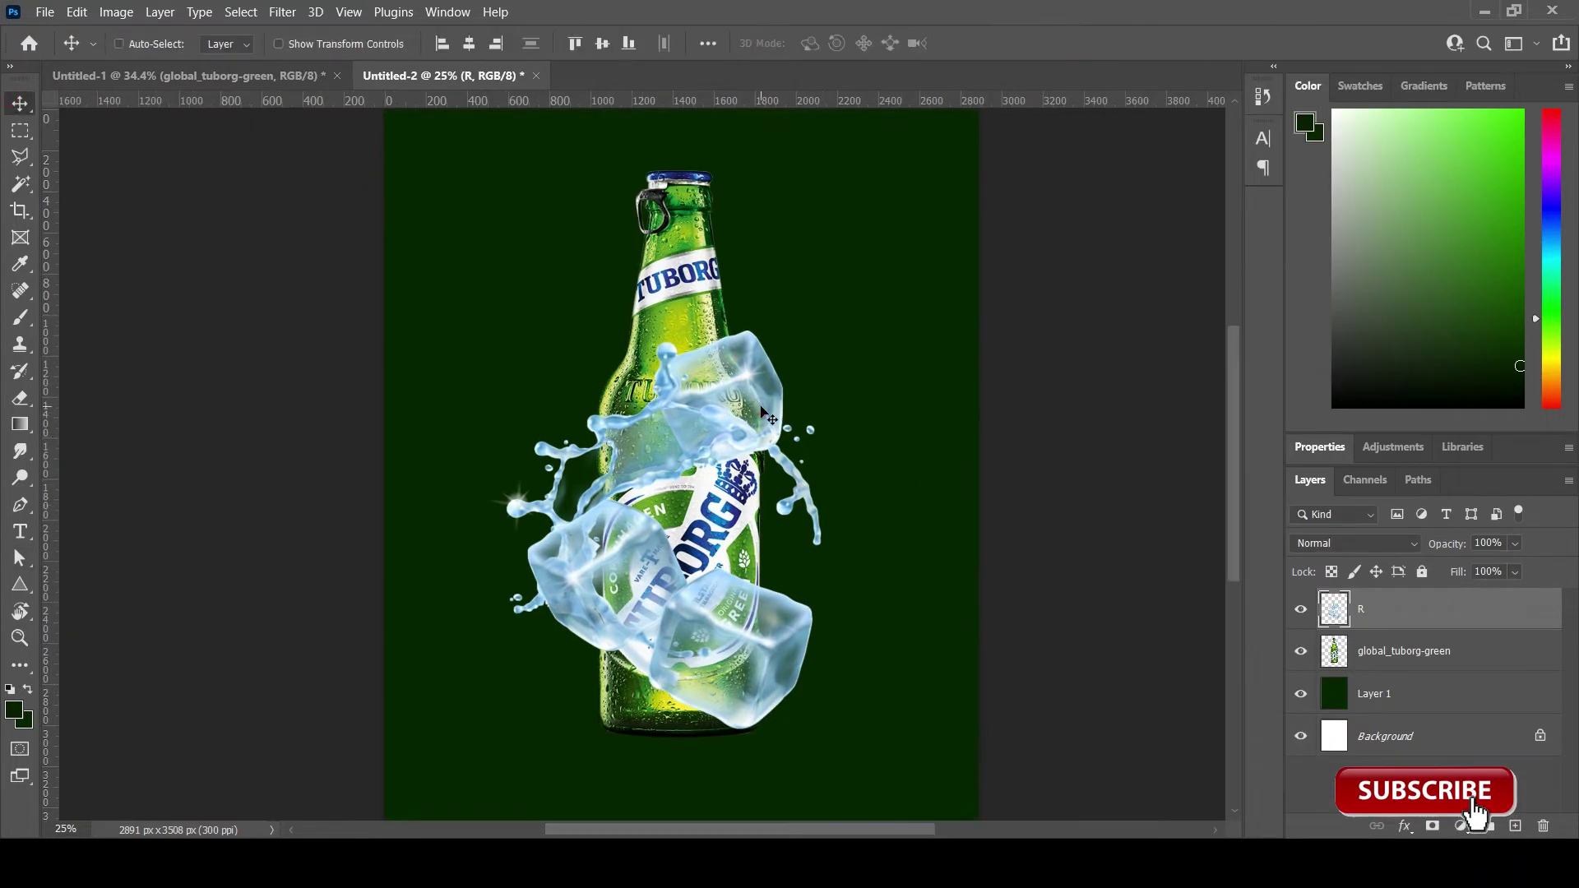
# Step: Rotate the splash about -8.5° and scale it to roughly 106%
pyautogui.hotkey('ctrl', 't')
pyautogui.moveTo(831, 301); pyautogui.dragTo(797, 274)
pyautogui.moveTo(788, 555); pyautogui.dragTo(714, 554)
pyautogui.moveTo(773, 701)
pyautogui.mouseDown()
pyautogui.moveTo(819, 738)
pyautogui.moveTo(797, 692)
pyautogui.mouseUp()
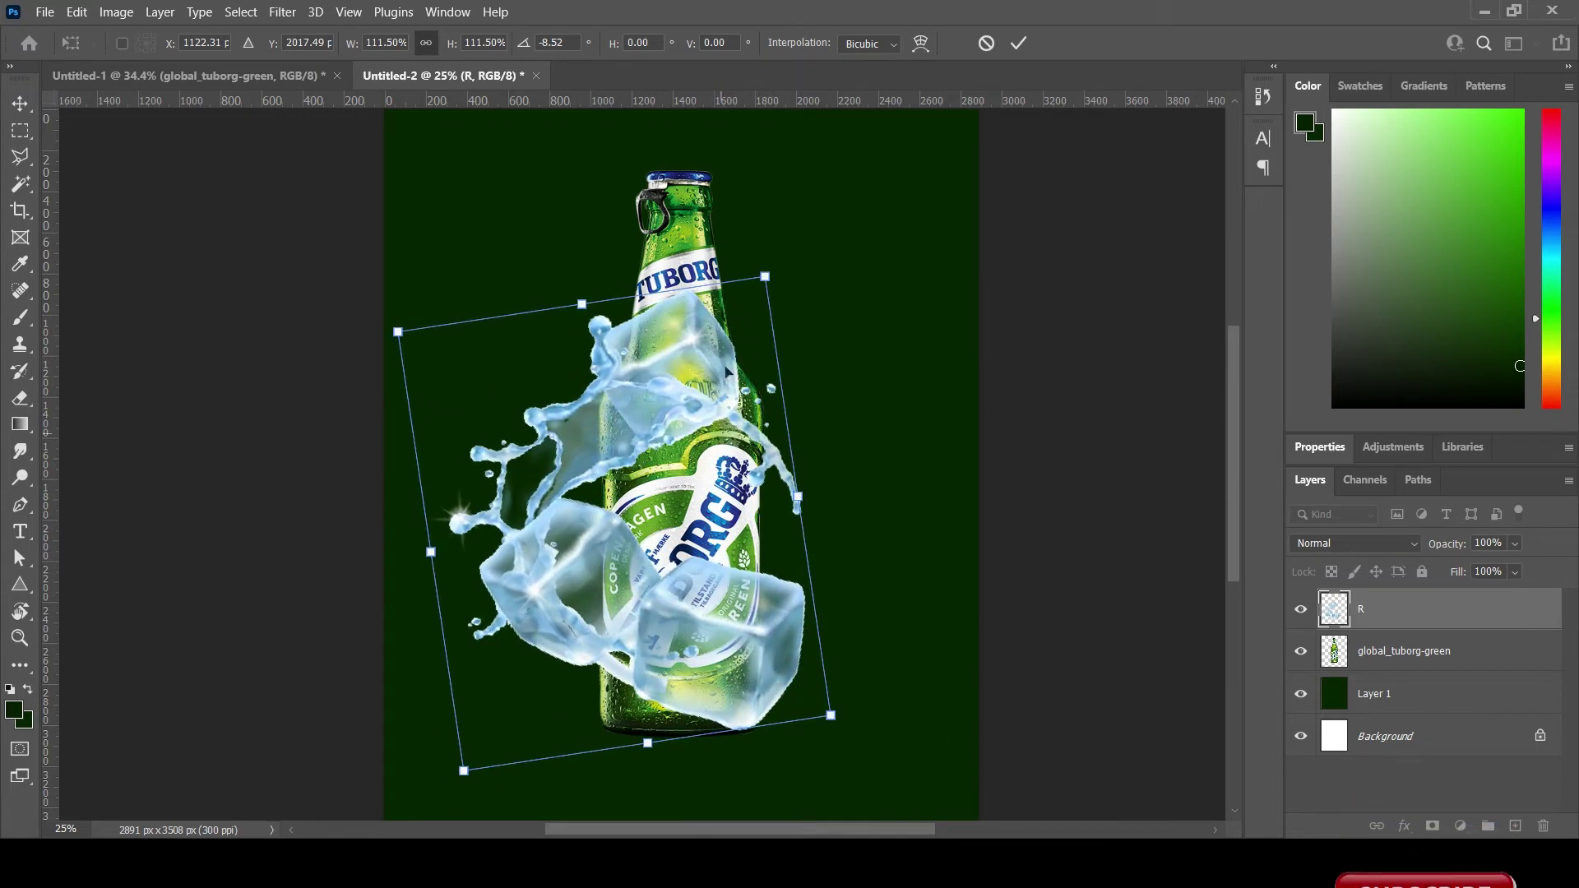
pyautogui.moveTo(766, 275); pyautogui.dragTo(750, 287)
pyautogui.moveTo(796, 497); pyautogui.dragTo(776, 497)
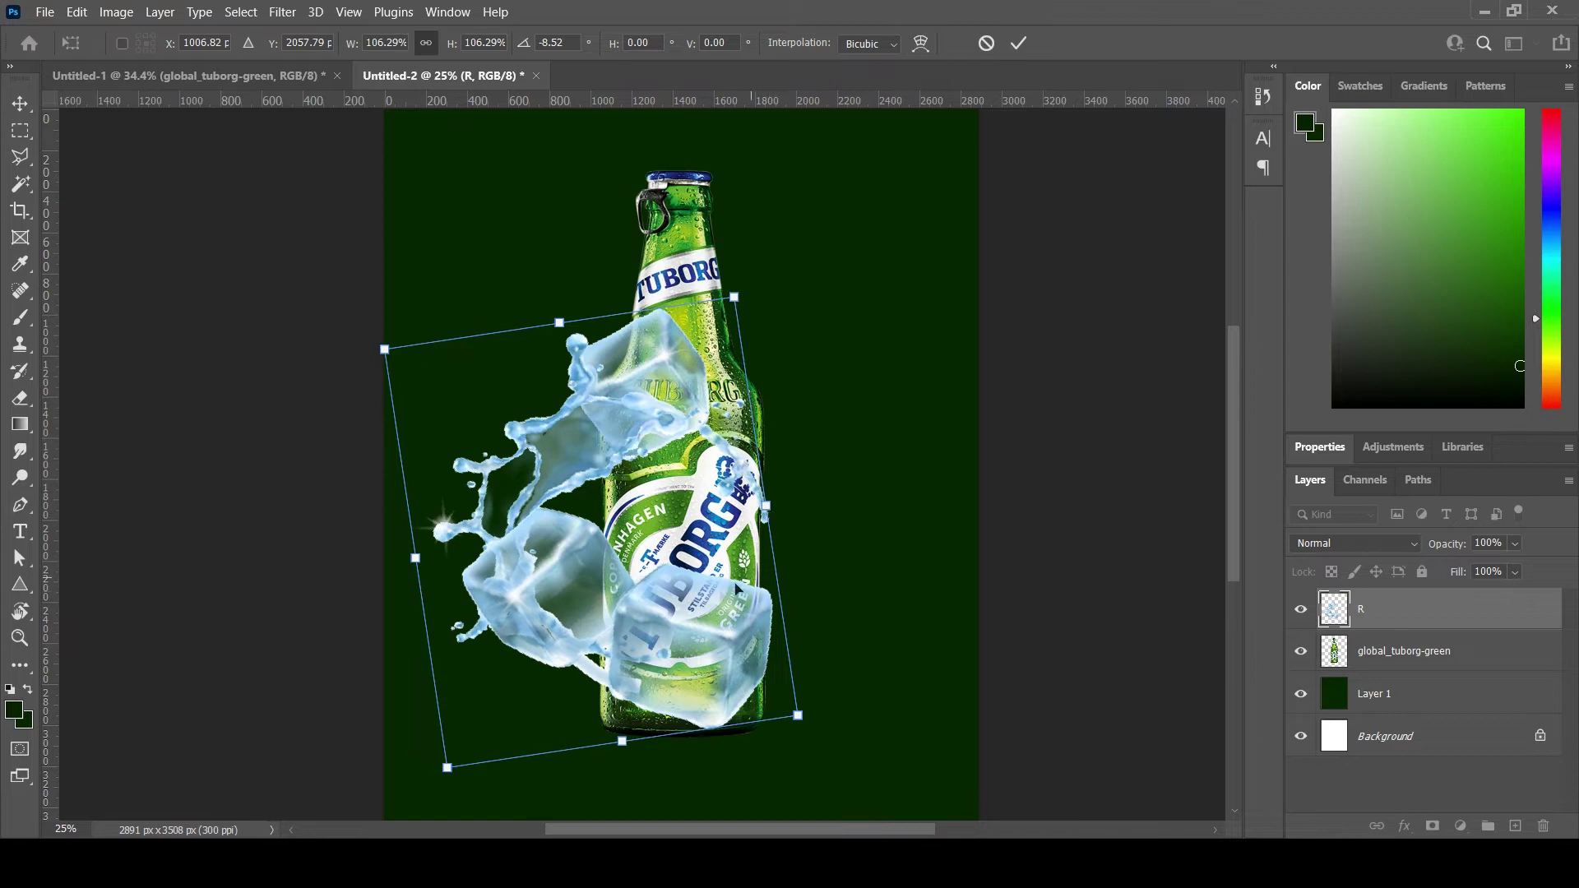
pyautogui.press('Return')
# Step: Stretch the bottle slightly wider and move the splash lower around it
pyautogui.keyDown('ctrl'); pyautogui.click(658, 494); pyautogui.keyUp('ctrl')
pyautogui.hotkey('ctrl', 't')
pyautogui.moveTo(766, 454); pyautogui.dragTo(772, 454)
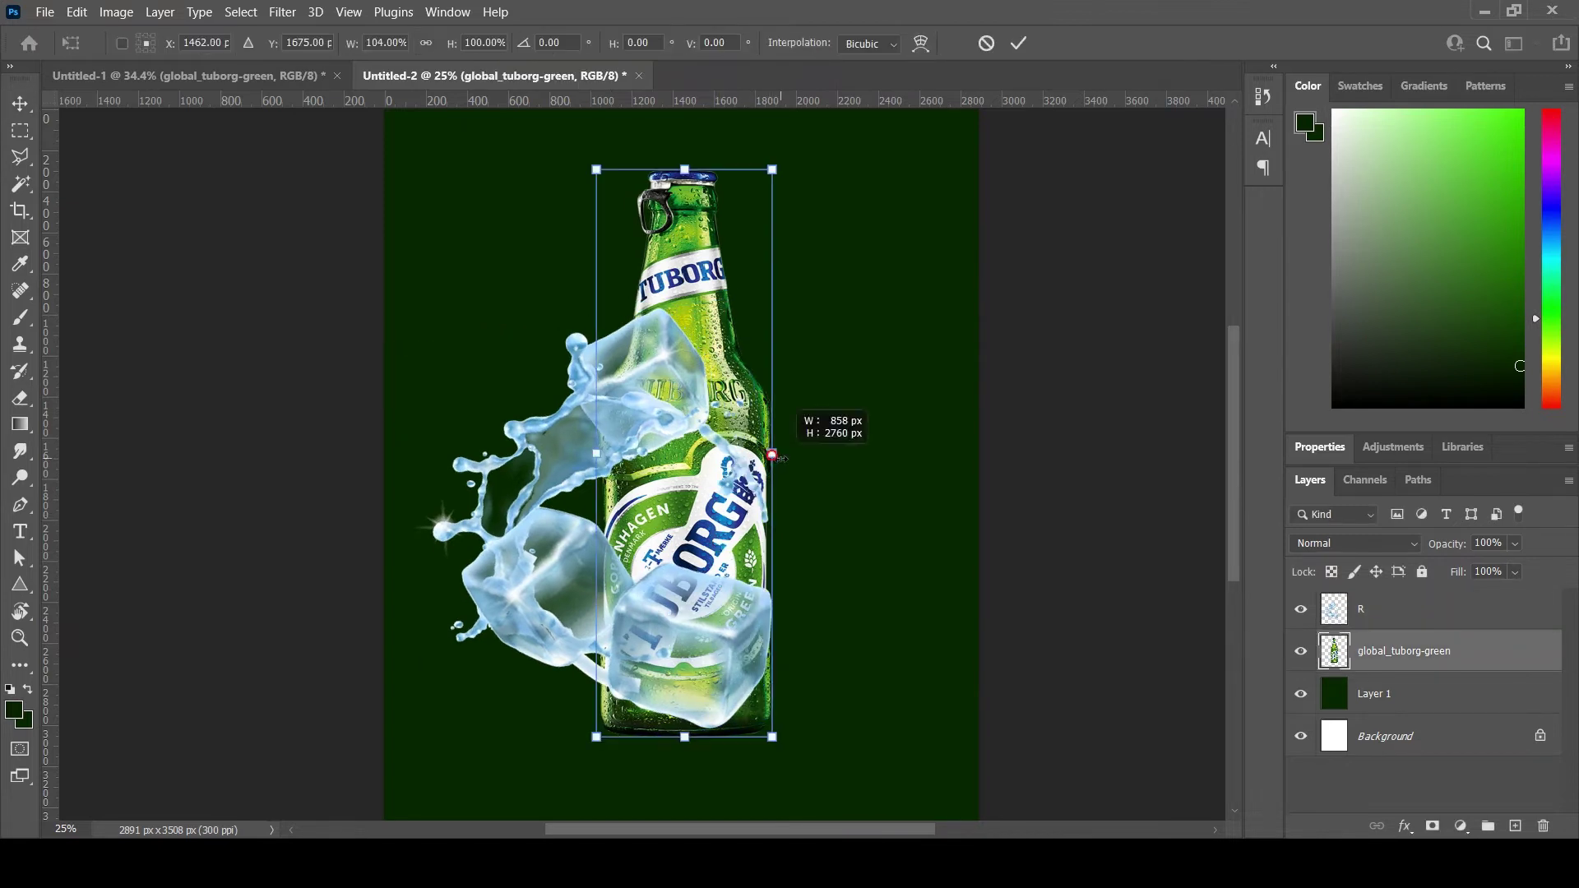
pyautogui.press('Return')
pyautogui.moveTo(741, 650)
pyautogui.mouseDown()
pyautogui.moveTo(755, 697)
pyautogui.moveTo(734, 713)
pyautogui.mouseUp()
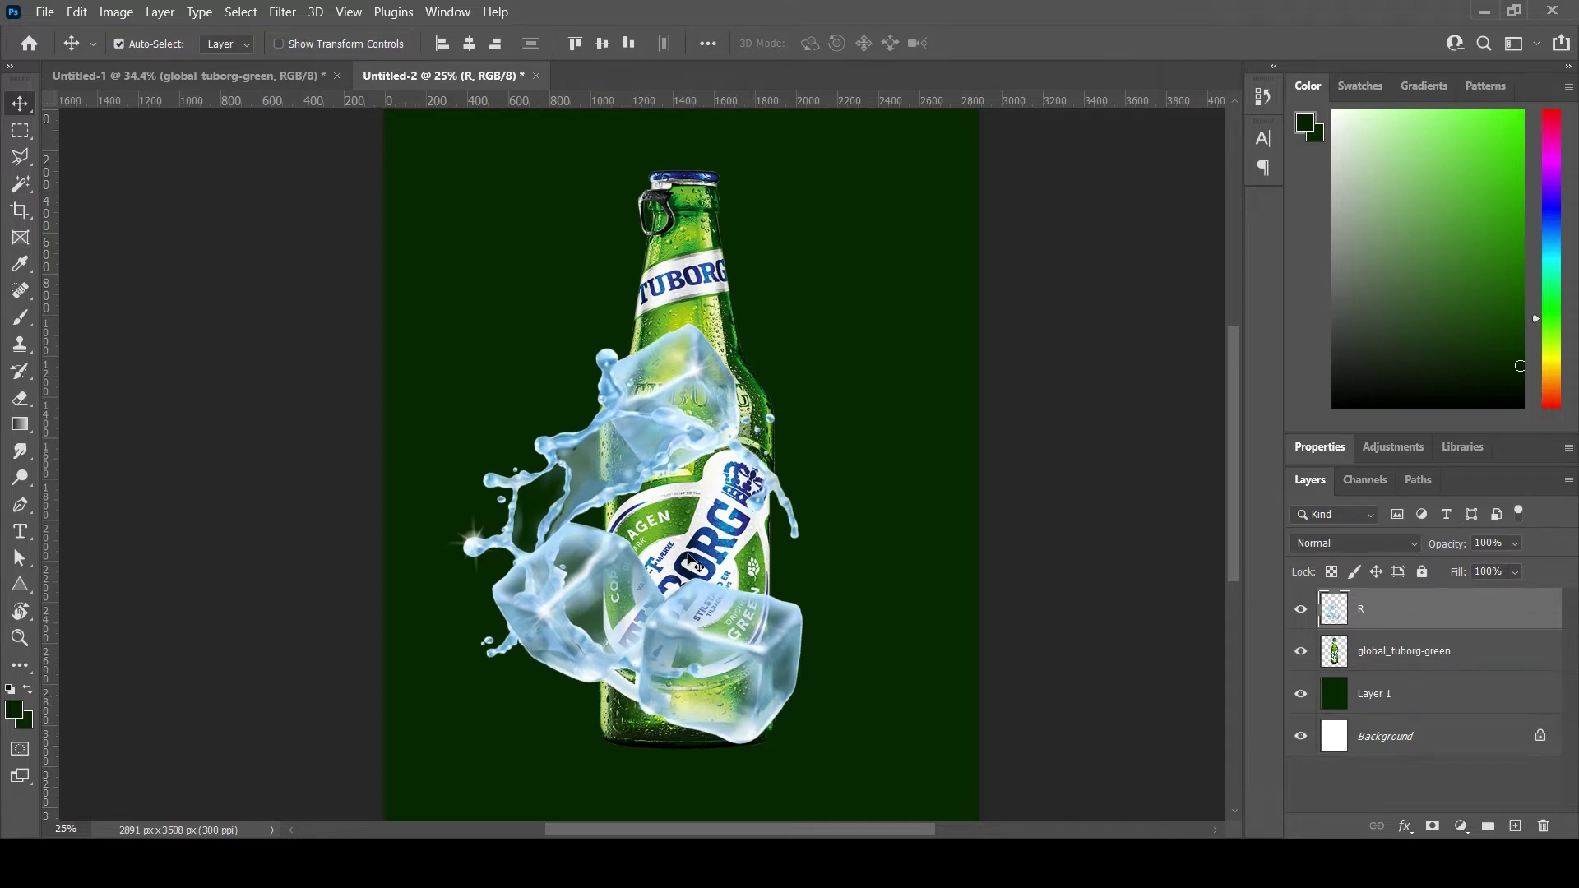
pyautogui.scroll(2, 691, 566)
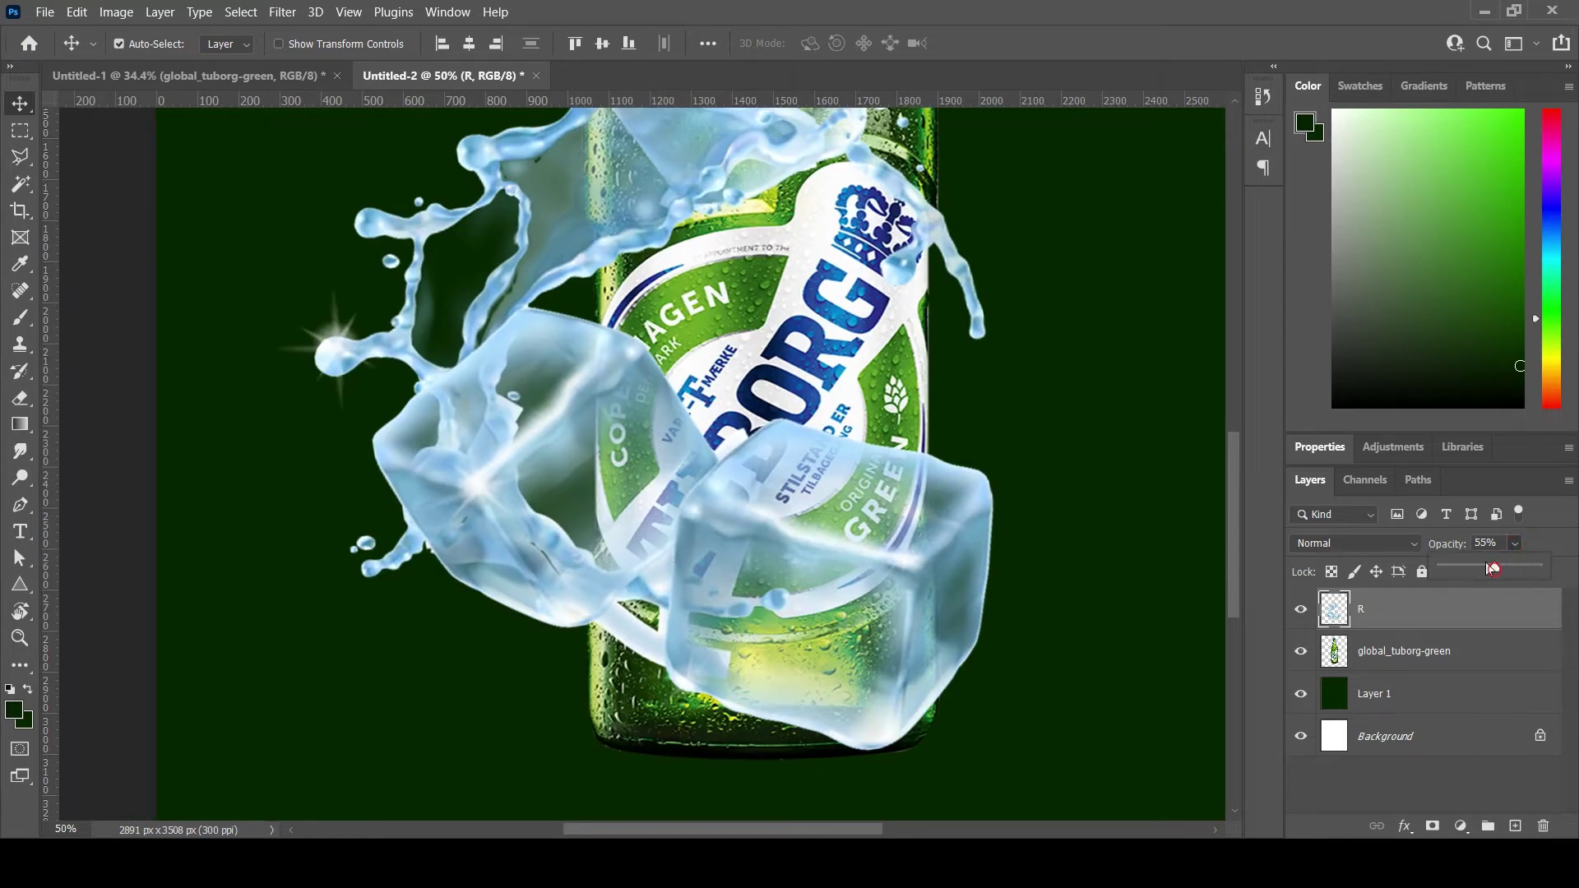
# Step: Make splash R see-through, trace the bottle front with the Pen, and delete that area
pyautogui.moveTo(1493, 567); pyautogui.dragTo(1488, 567)
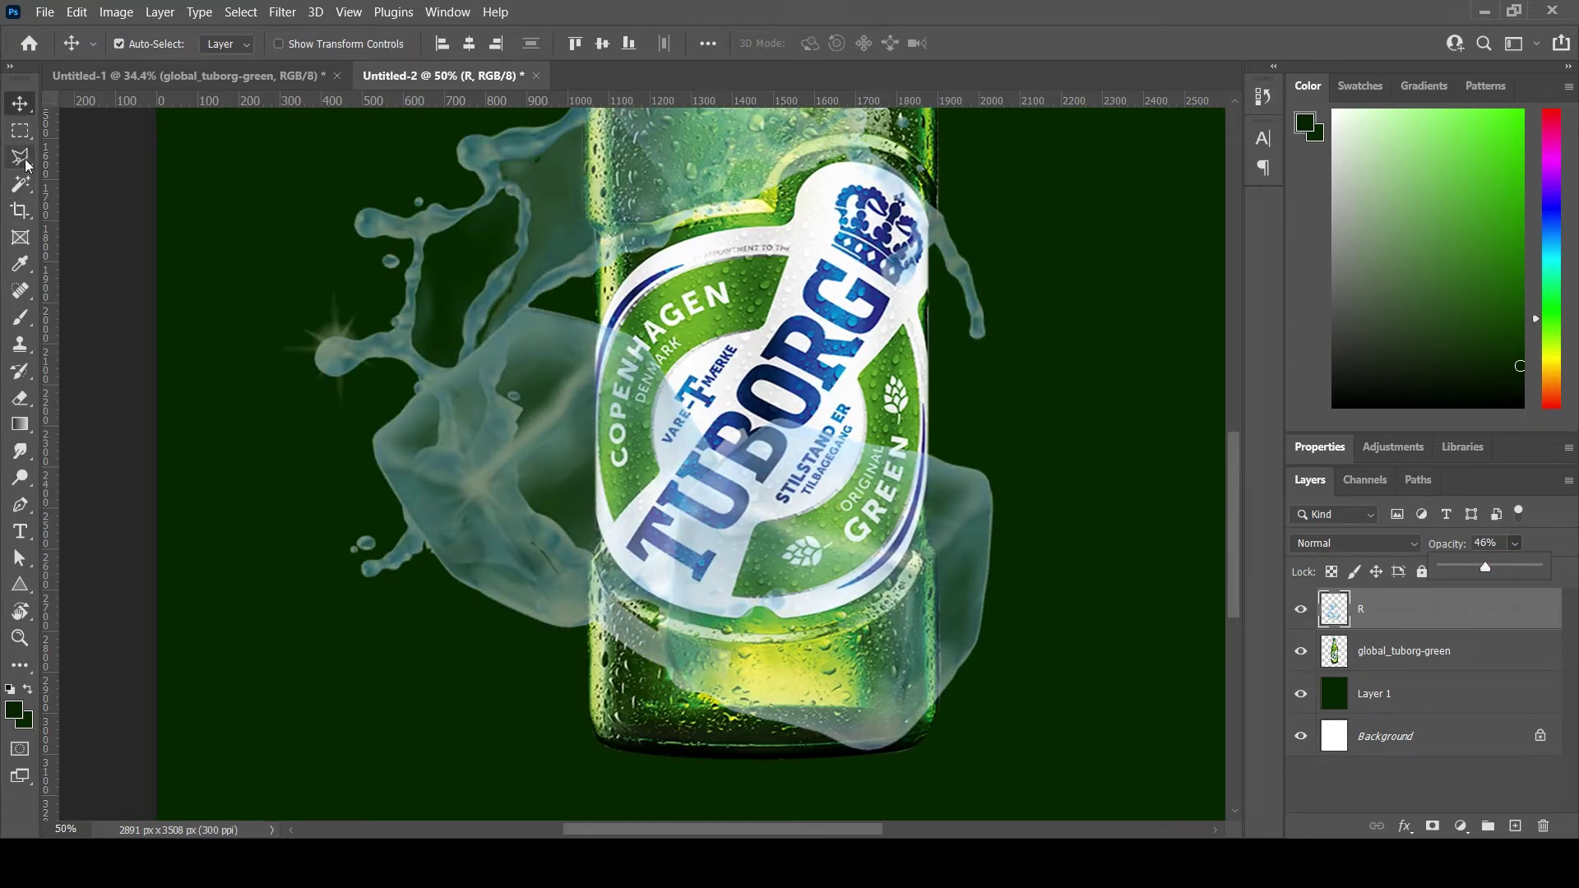
pyautogui.click(20, 504)
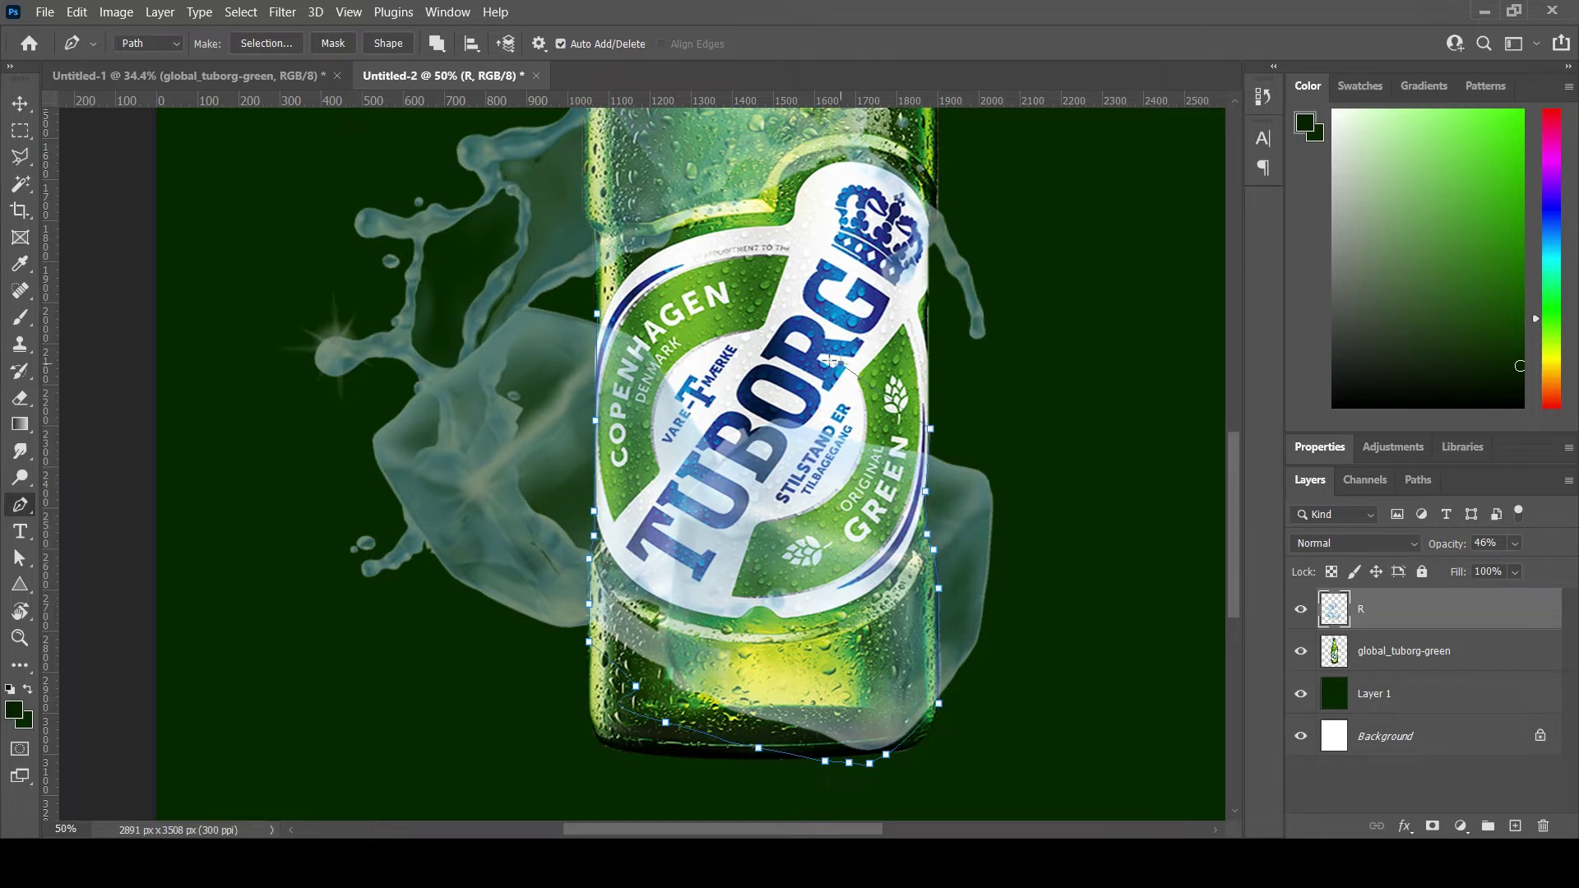
pyautogui.hotkey('ctrl', 'Return')
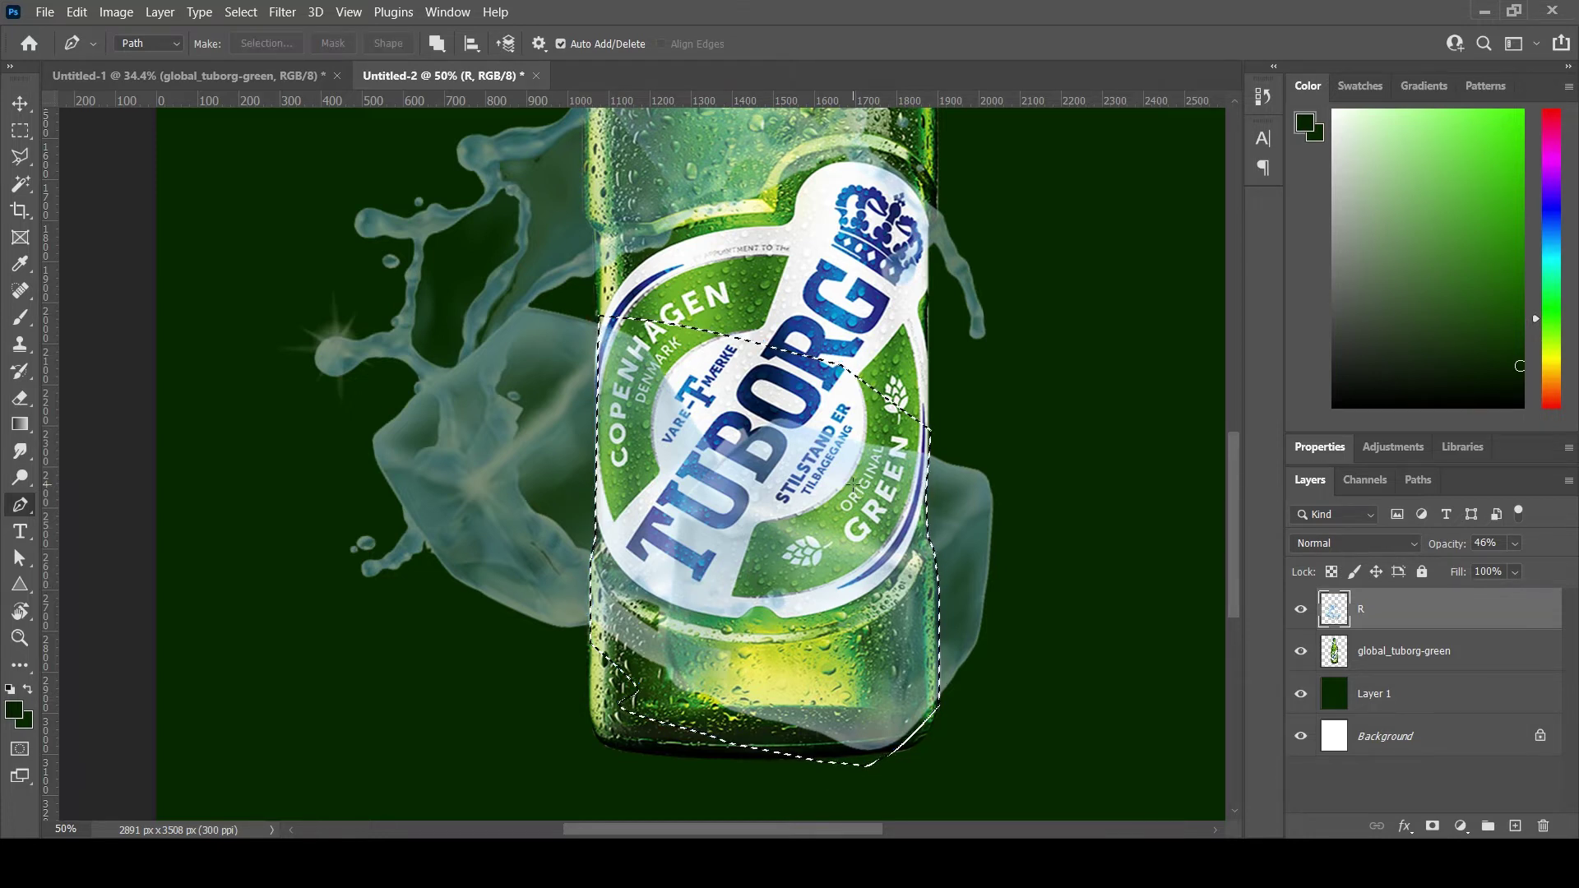
pyautogui.press('Delete')
# Step: Zoom the view to 25% and bring splash R back toward full opacity
pyautogui.hotkey('ctrl', '-')
pyautogui.hotkey('ctrl', '-')
pyautogui.hotkey('ctrl', '-')
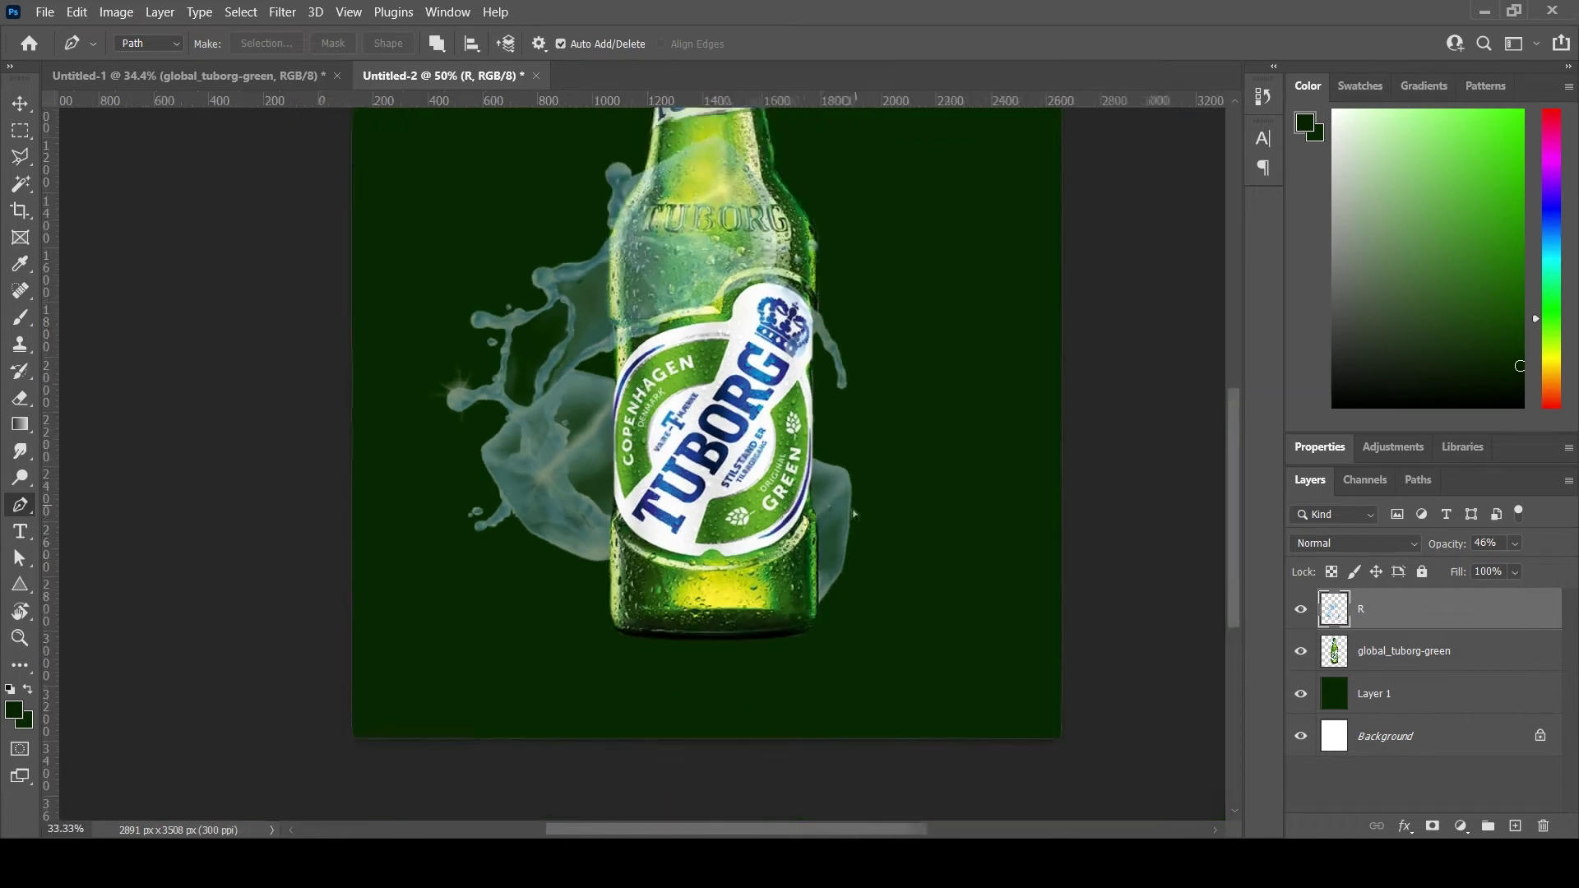
pyautogui.hotkey('ctrl', '+')
pyautogui.press('v')
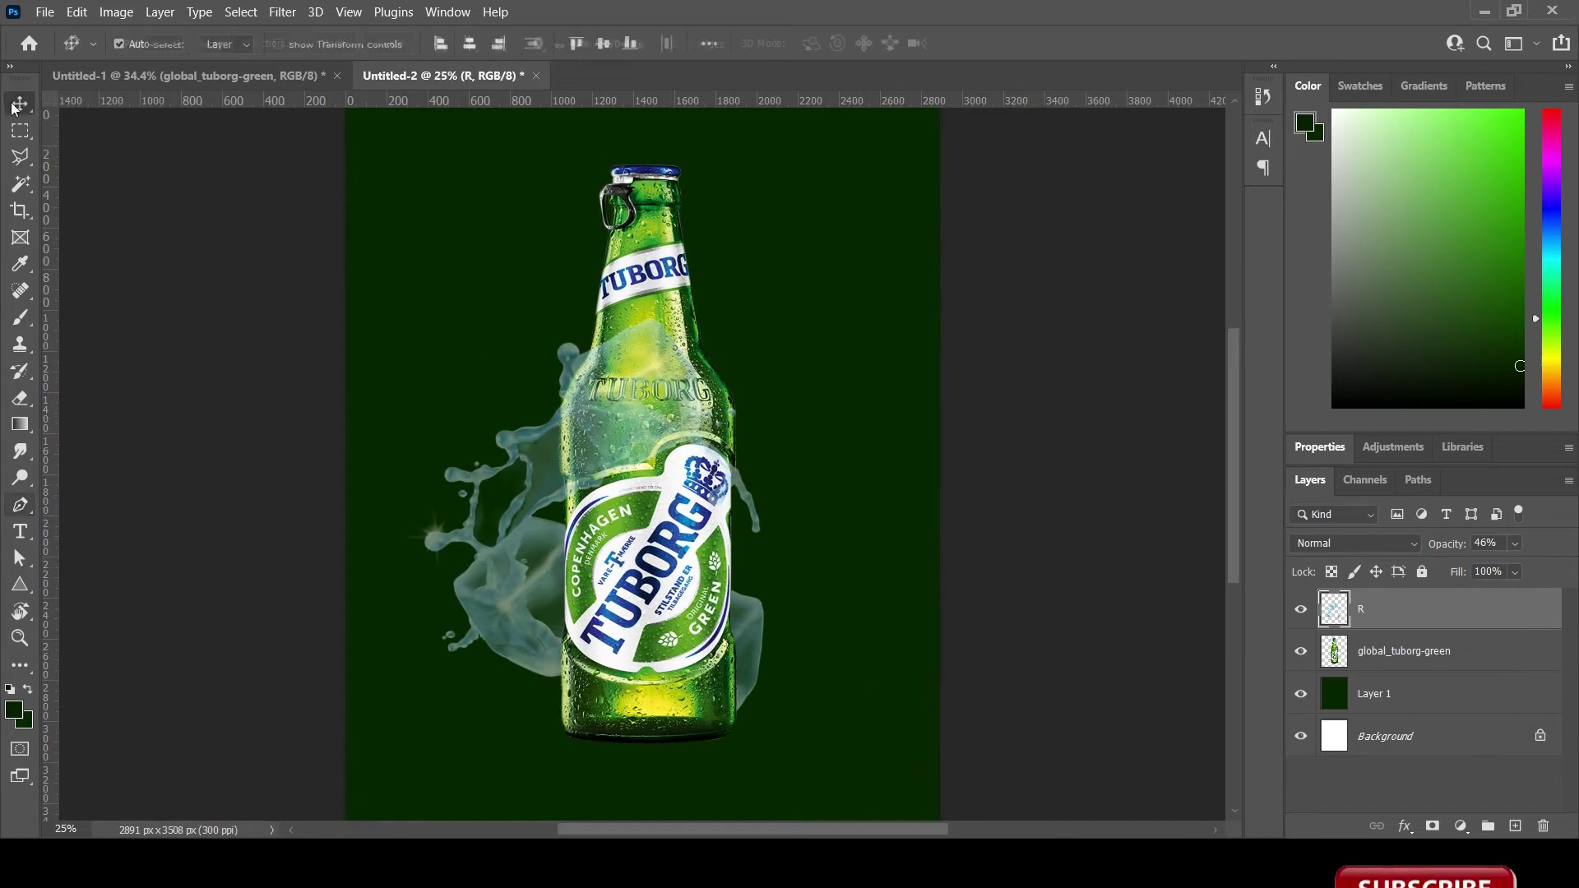
pyautogui.click(1514, 544)
# Step: Set R to 100% opacity and push its Color Balance fully toward green
pyautogui.moveTo(1508, 566); pyautogui.dragTo(1573, 574)
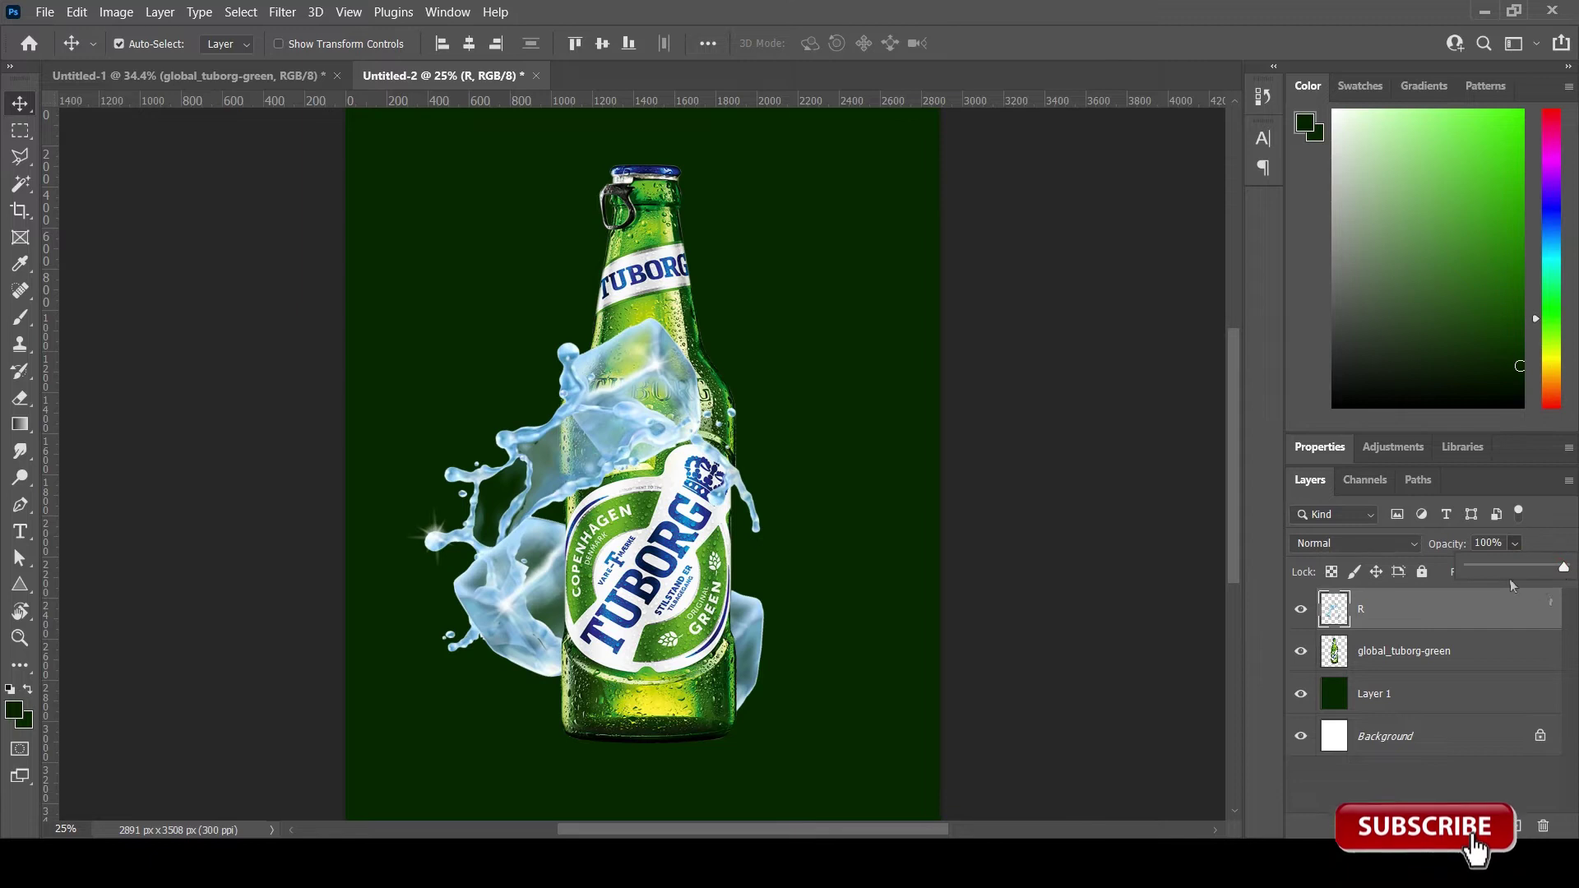
pyautogui.click(116, 11)
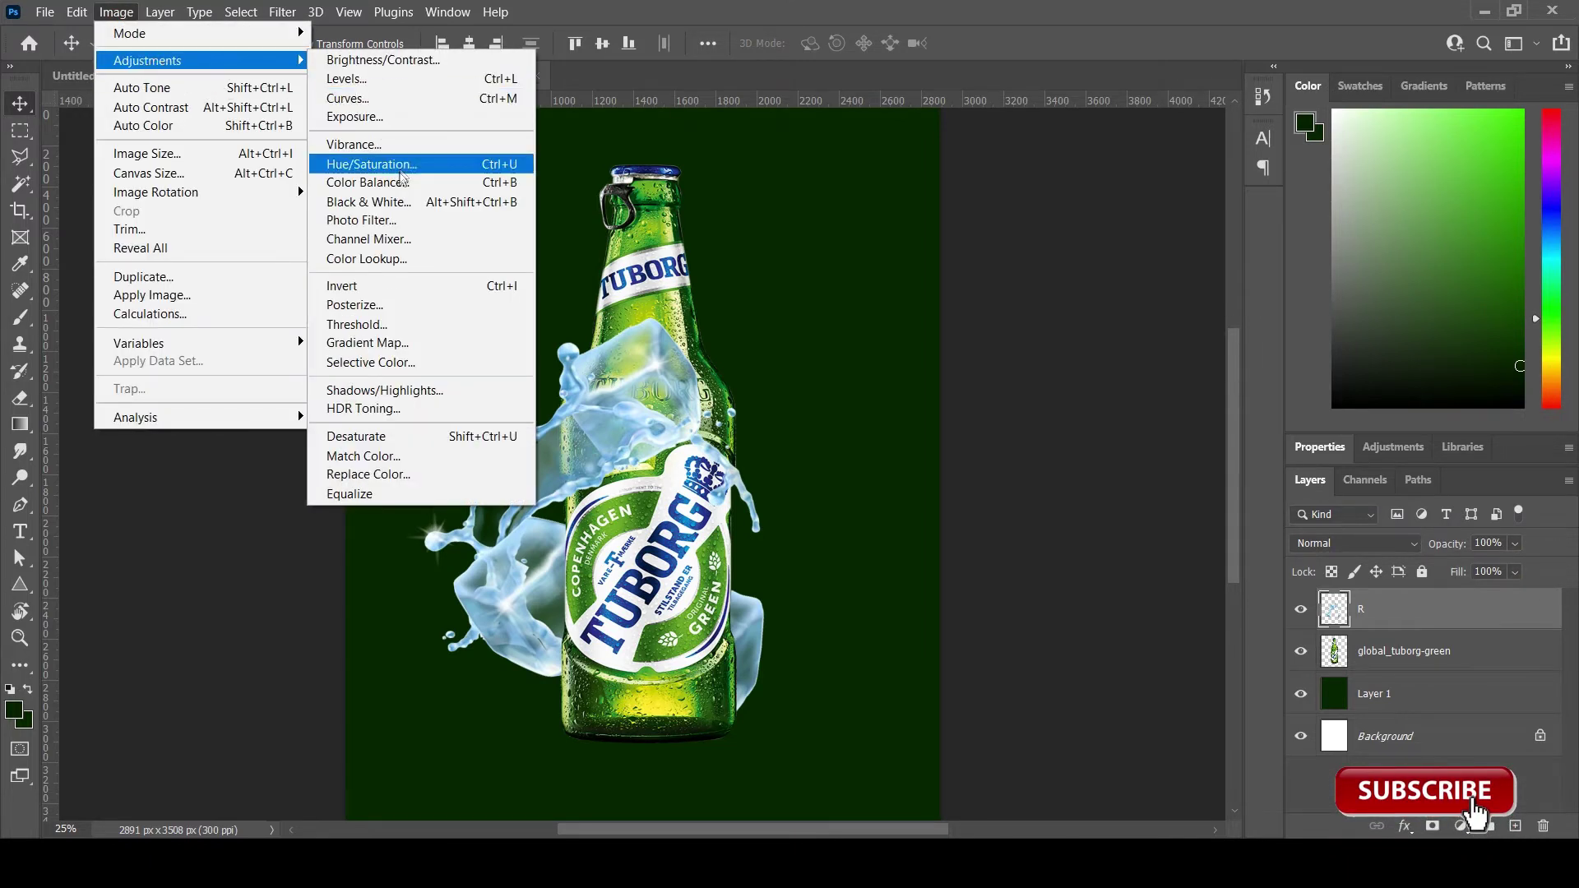
pyautogui.click(387, 181)
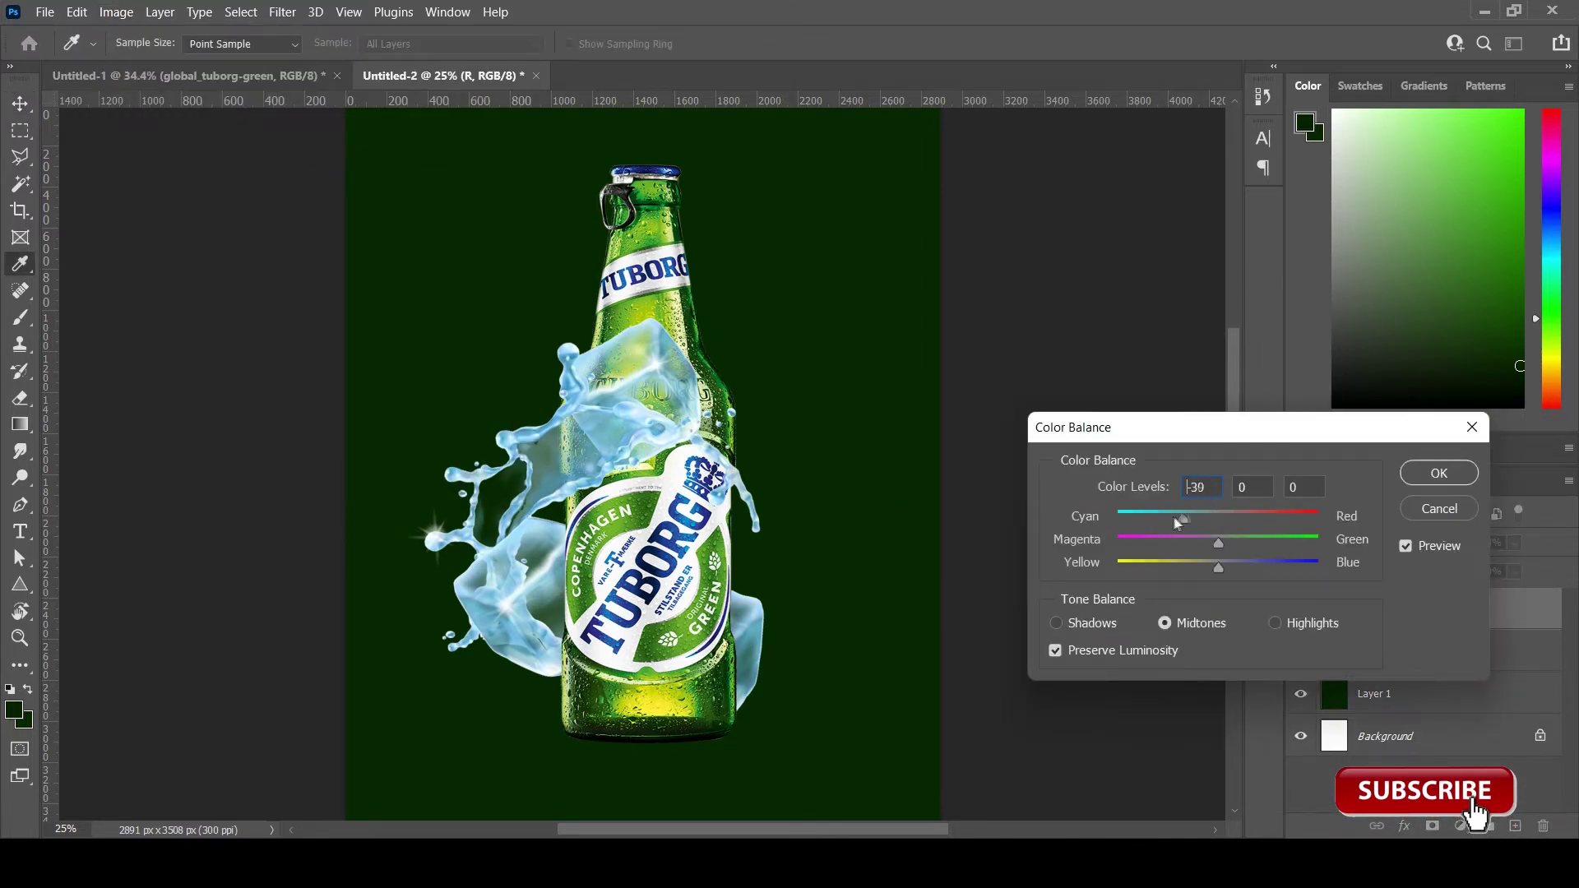
pyautogui.moveTo(1238, 518)
pyautogui.mouseDown()
pyautogui.moveTo(1320, 543)
pyautogui.moveTo(1166, 543)
pyautogui.moveTo(1133, 568)
pyautogui.moveTo(1283, 567)
pyautogui.mouseUp()
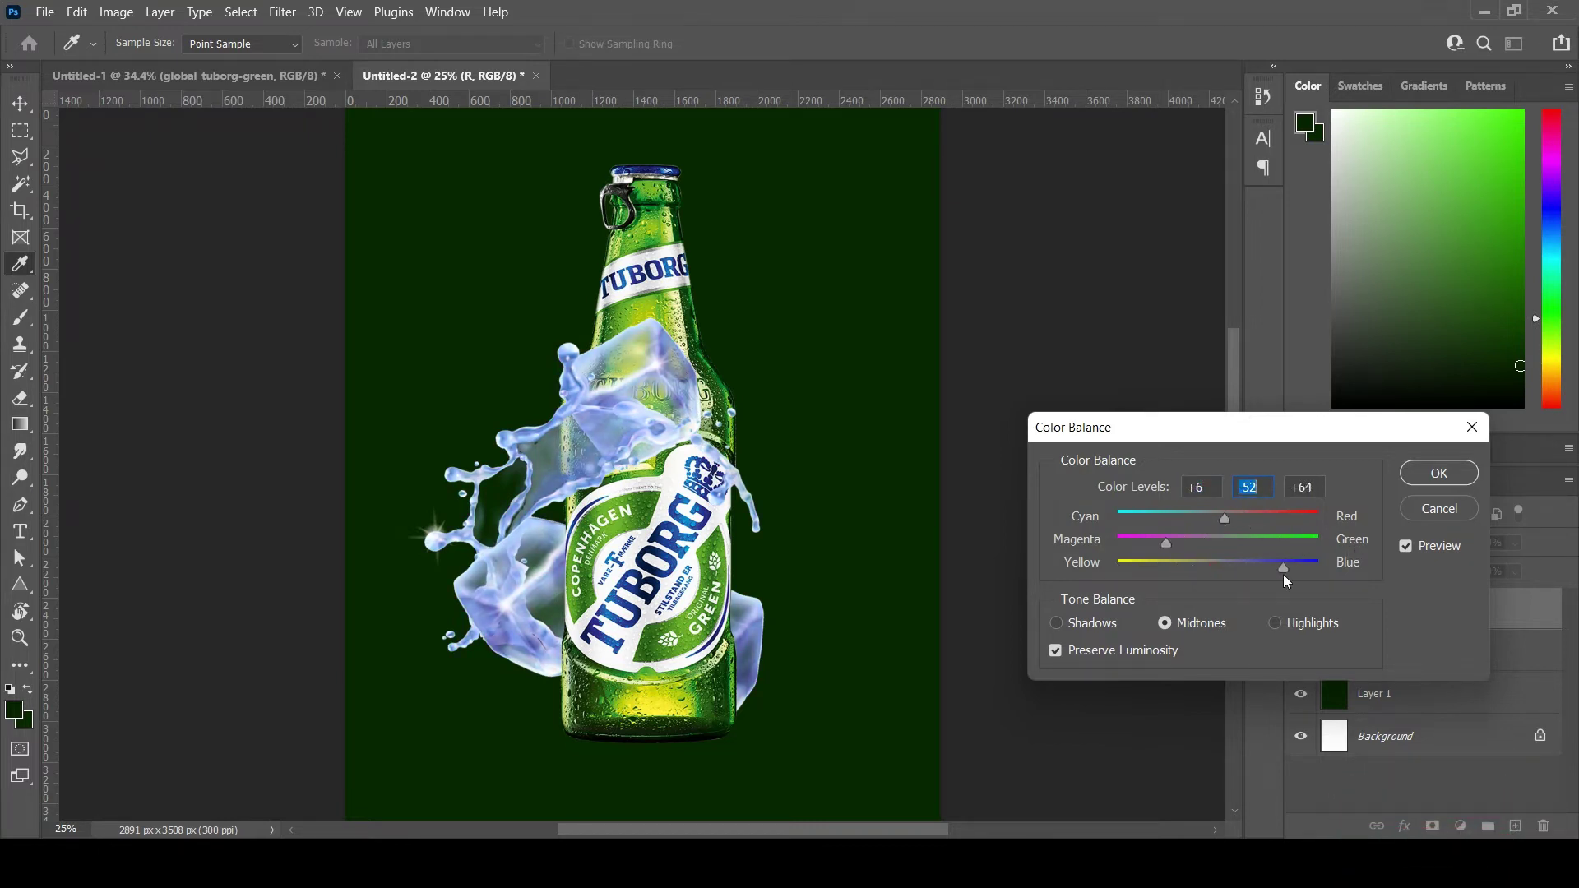
pyautogui.moveTo(1272, 547); pyautogui.dragTo(1332, 554)
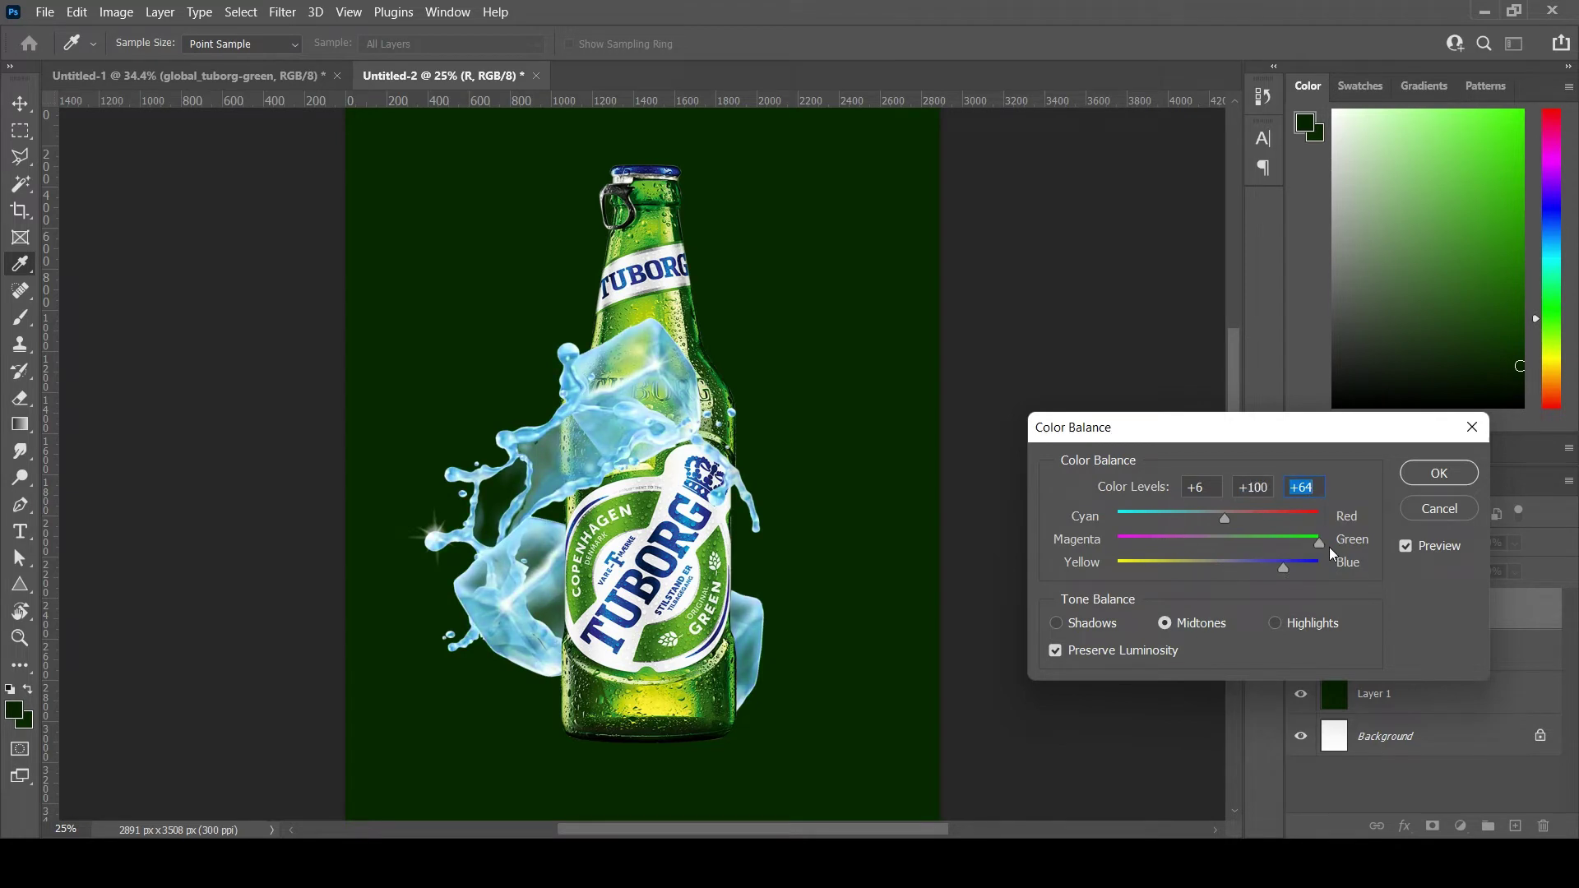
pyautogui.click(1439, 509)
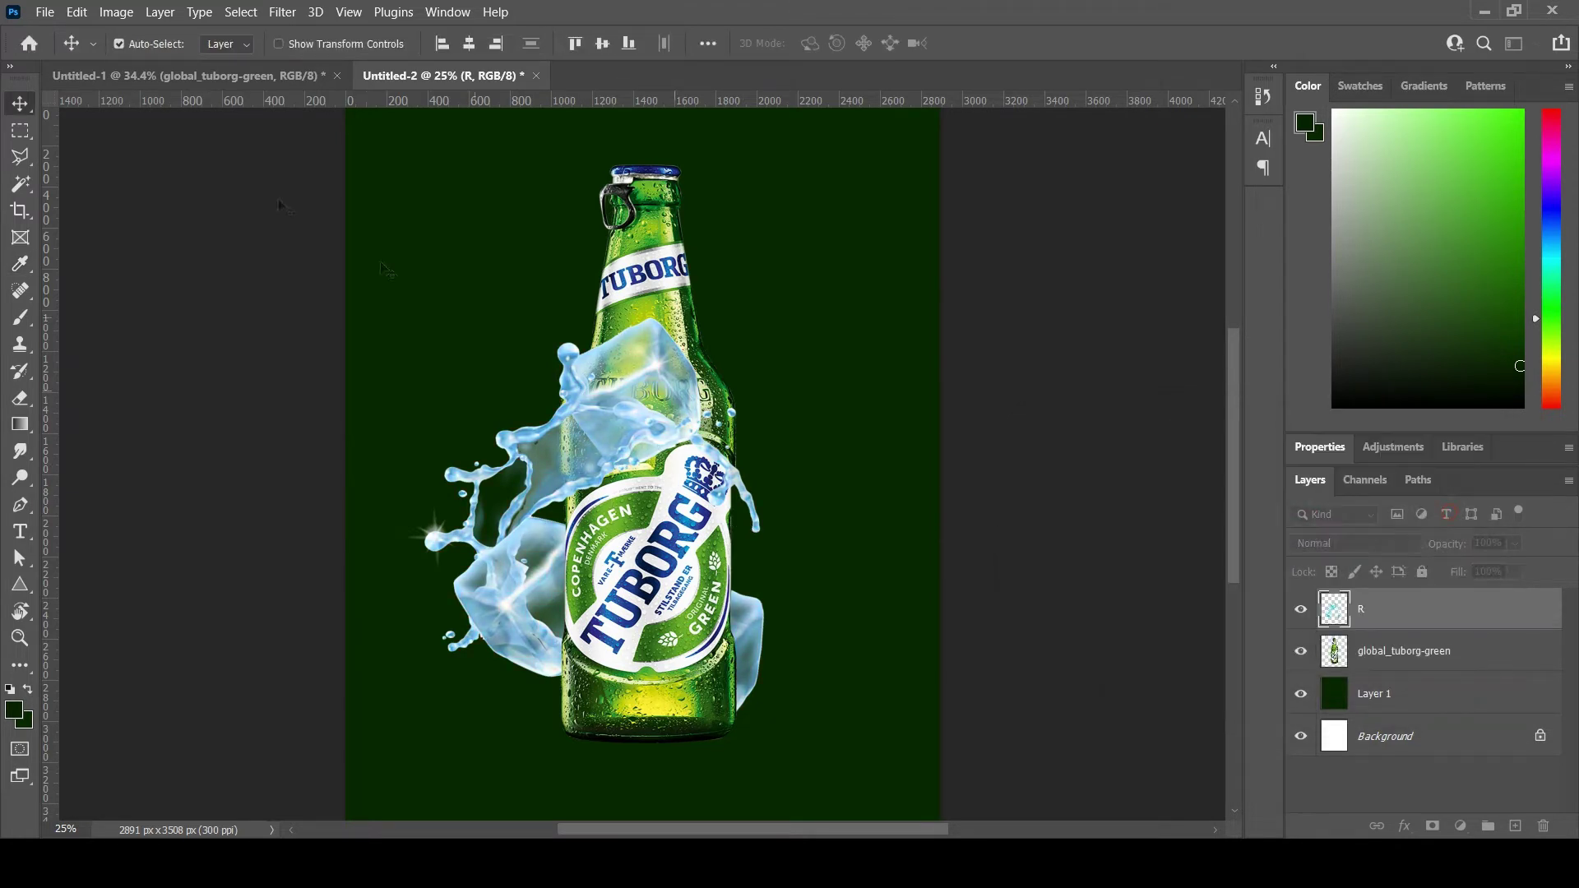
# Step: Shift the splash's hue to about -67 with Hue/Saturation for a mint green
pyautogui.click(116, 11)
pyautogui.click(425, 165)
pyautogui.moveTo(1252, 475)
pyautogui.mouseDown()
pyautogui.moveTo(1179, 478)
pyautogui.moveTo(1200, 493)
pyautogui.mouseUp()
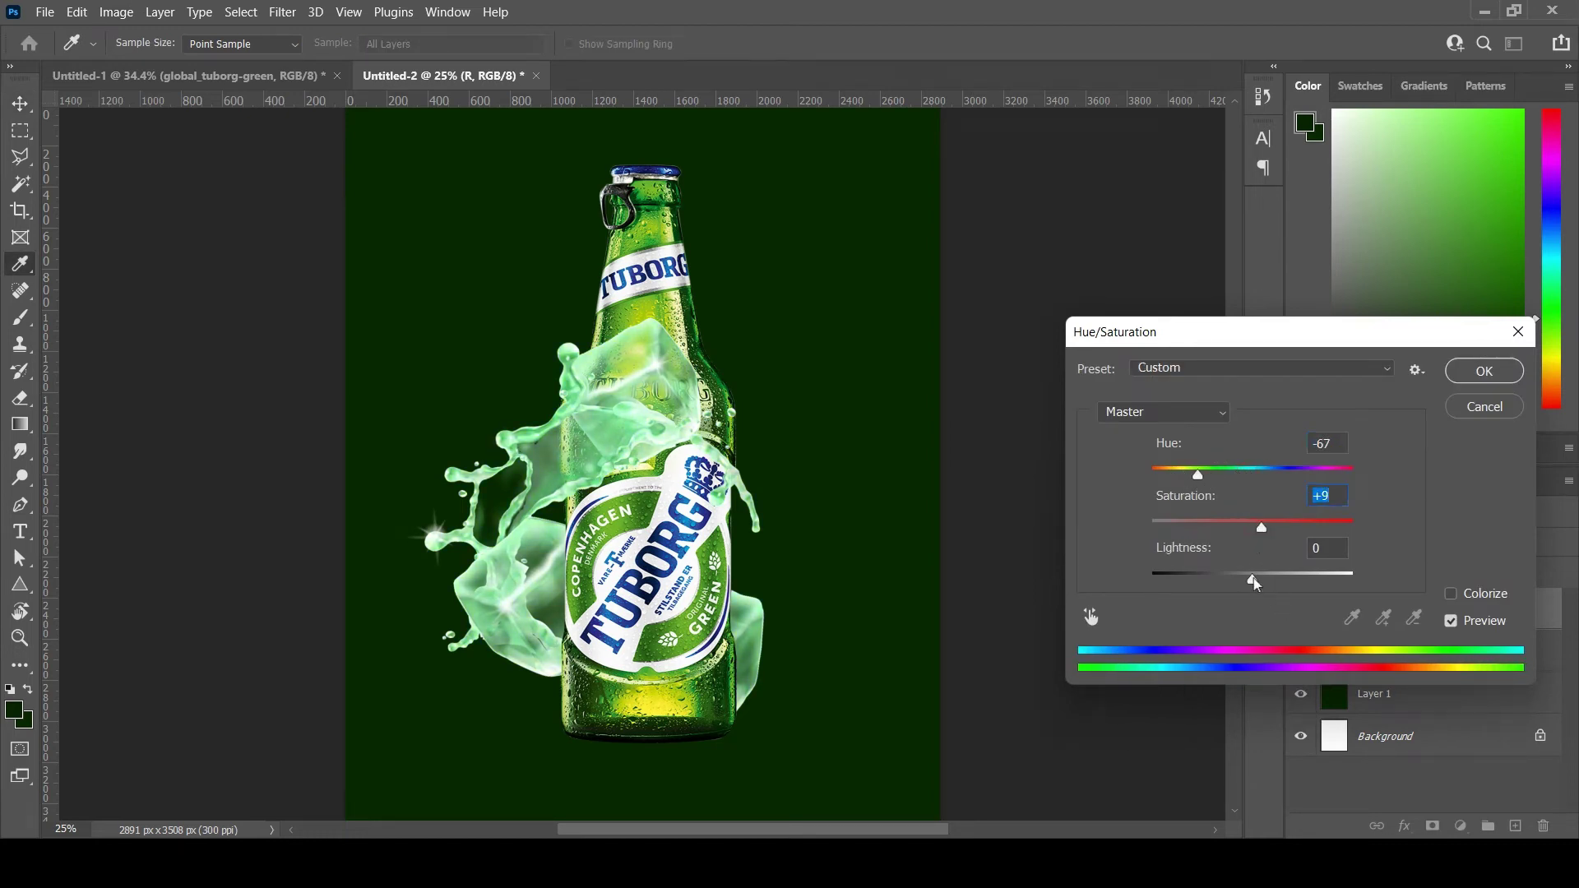
pyautogui.moveTo(1211, 477); pyautogui.dragTo(1205, 475)
pyautogui.click(1491, 378)
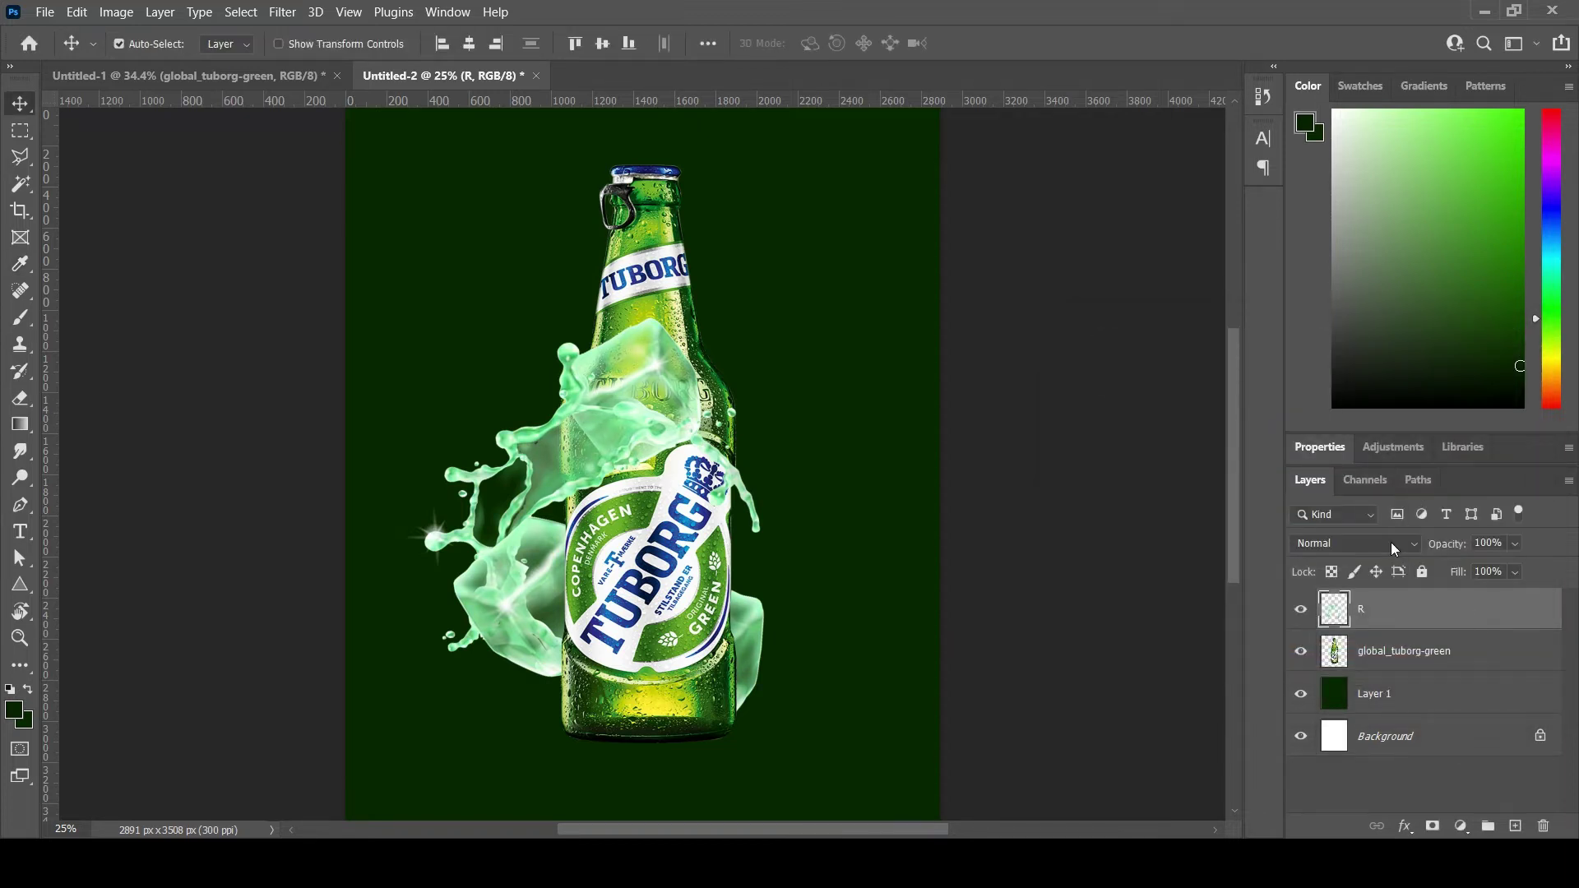
pyautogui.click(1391, 543)
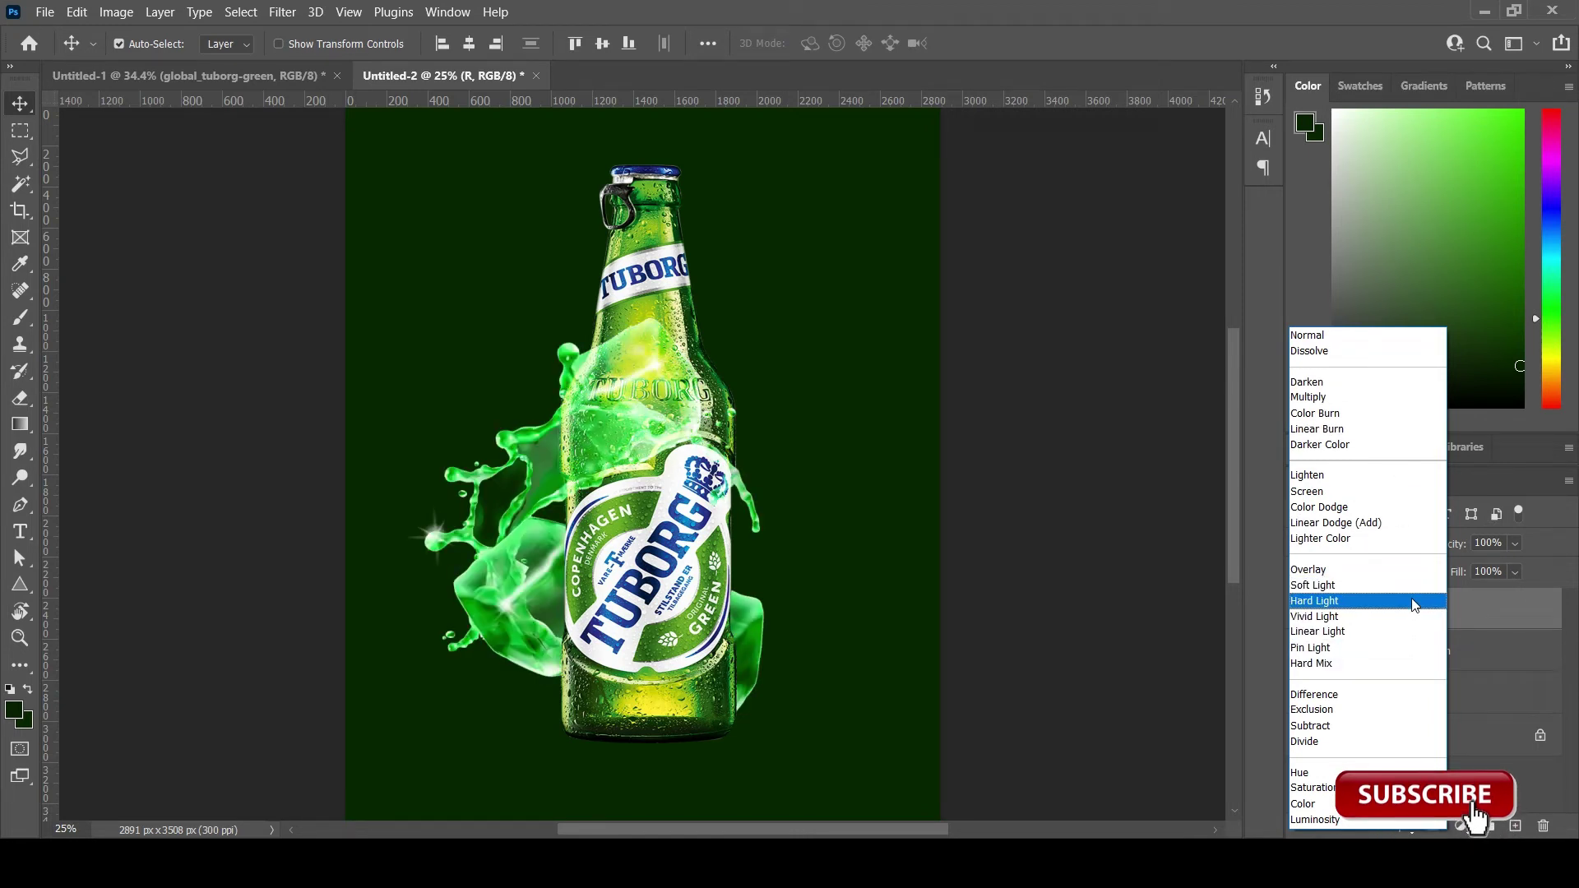
# Step: Set layer R's blend mode to Pin Light and start a new Color Balance adjustment
pyautogui.click(1413, 654)
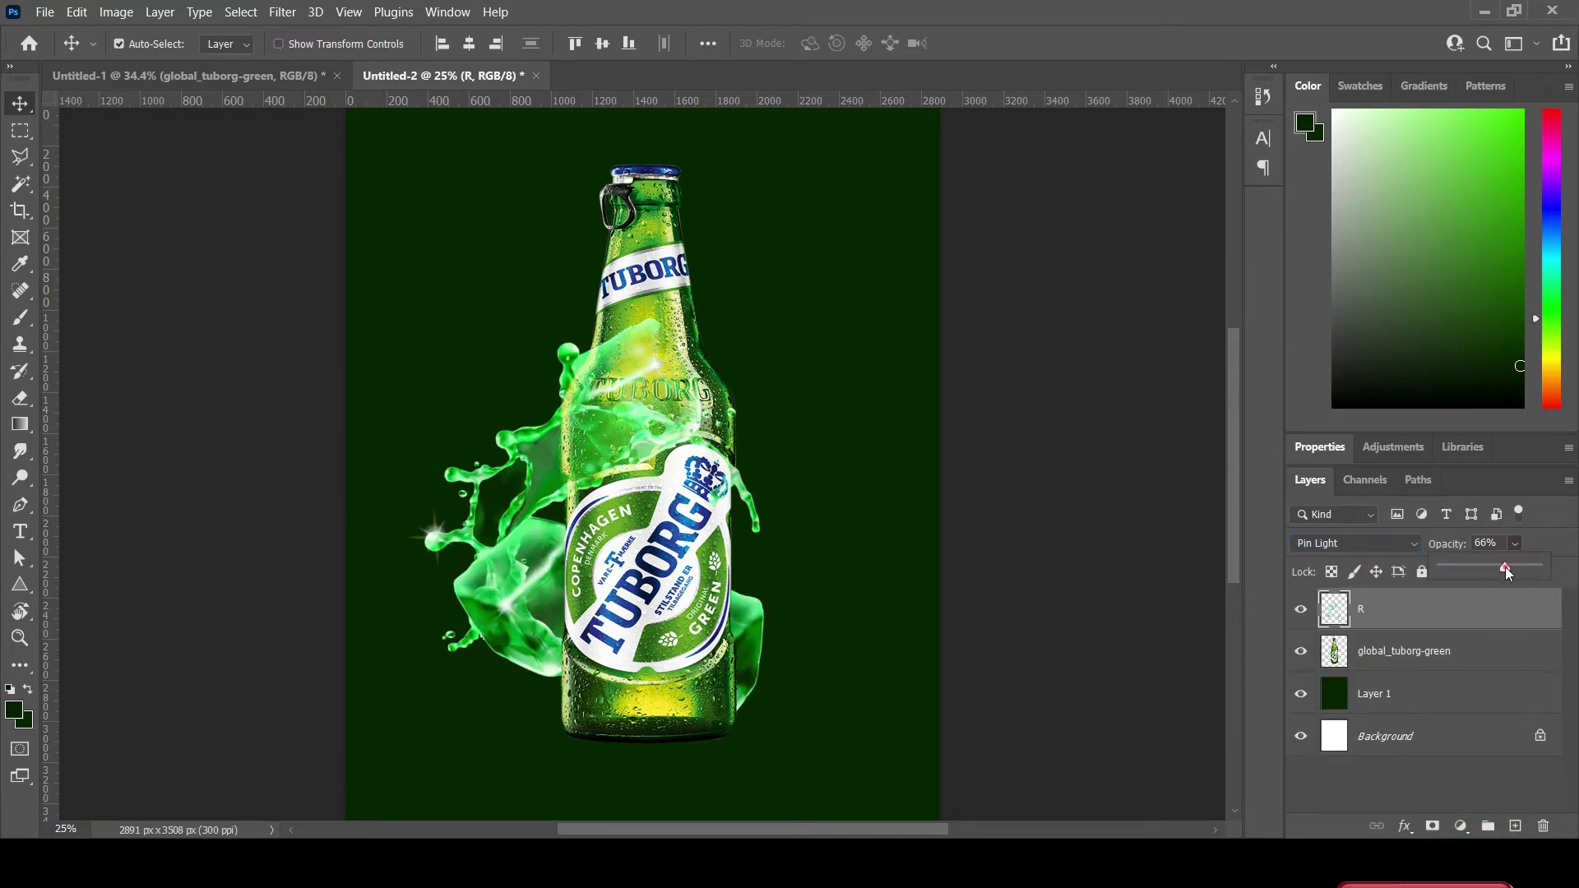
pyautogui.click(116, 12)
pyautogui.click(395, 201)
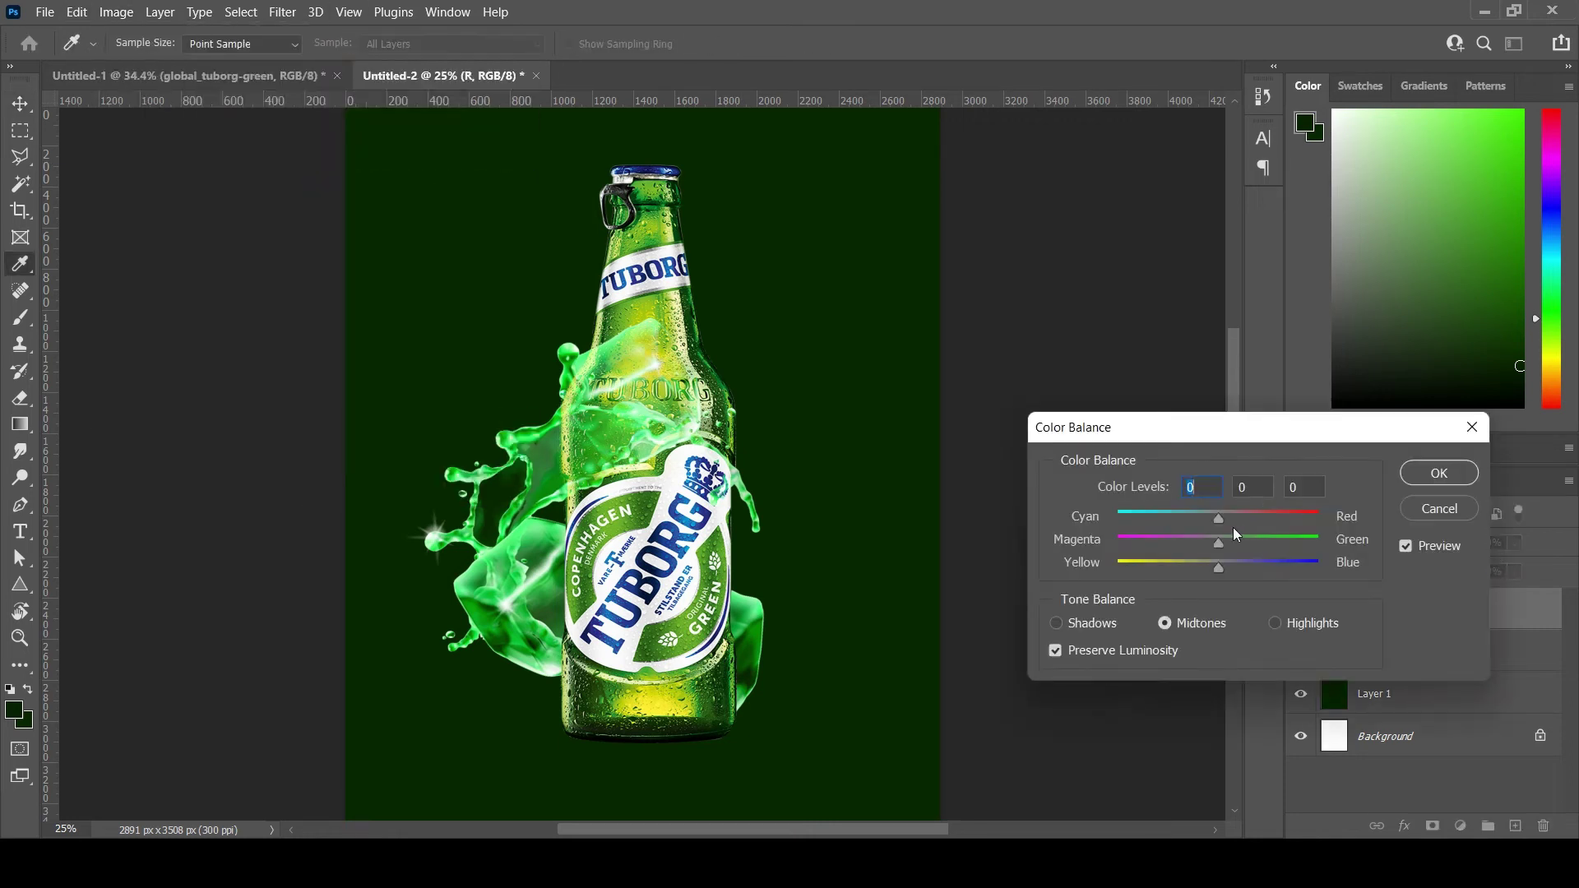
# Step: Apply Color Balance of +60, -26, 0 to the splash
pyautogui.moveTo(1166, 525); pyautogui.dragTo(1144, 525)
pyautogui.moveTo(1246, 518)
pyautogui.mouseDown()
pyautogui.moveTo(1287, 521)
pyautogui.moveTo(1270, 544)
pyautogui.moveTo(1204, 543)
pyautogui.mouseUp()
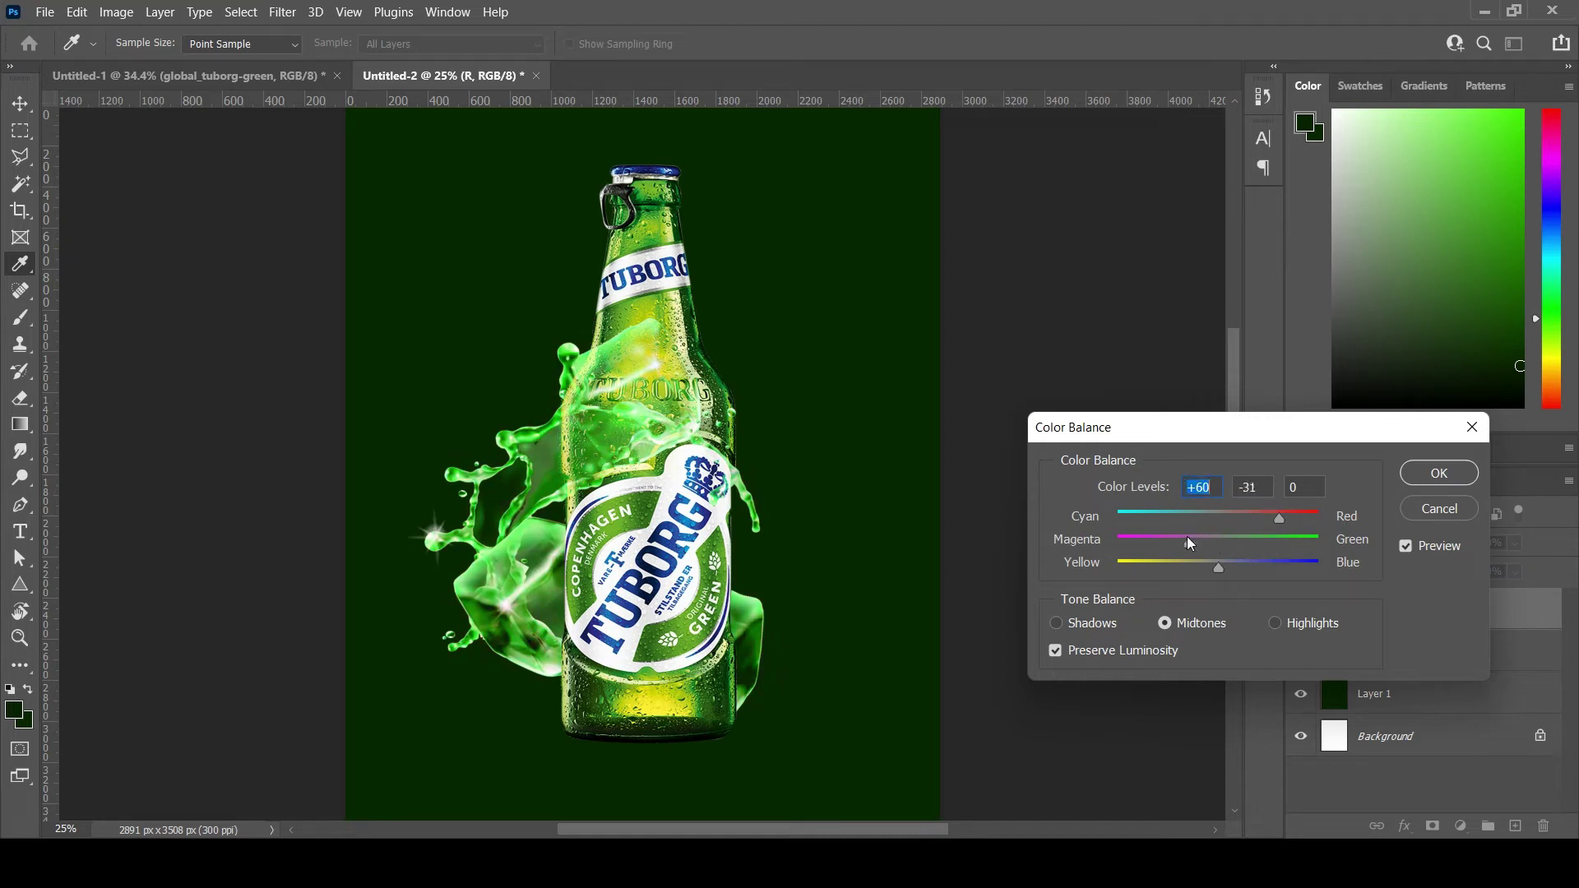
pyautogui.click(1439, 473)
# Step: Lower the splash's saturation to -49 and duplicate layer R as R copy
pyautogui.click(116, 12)
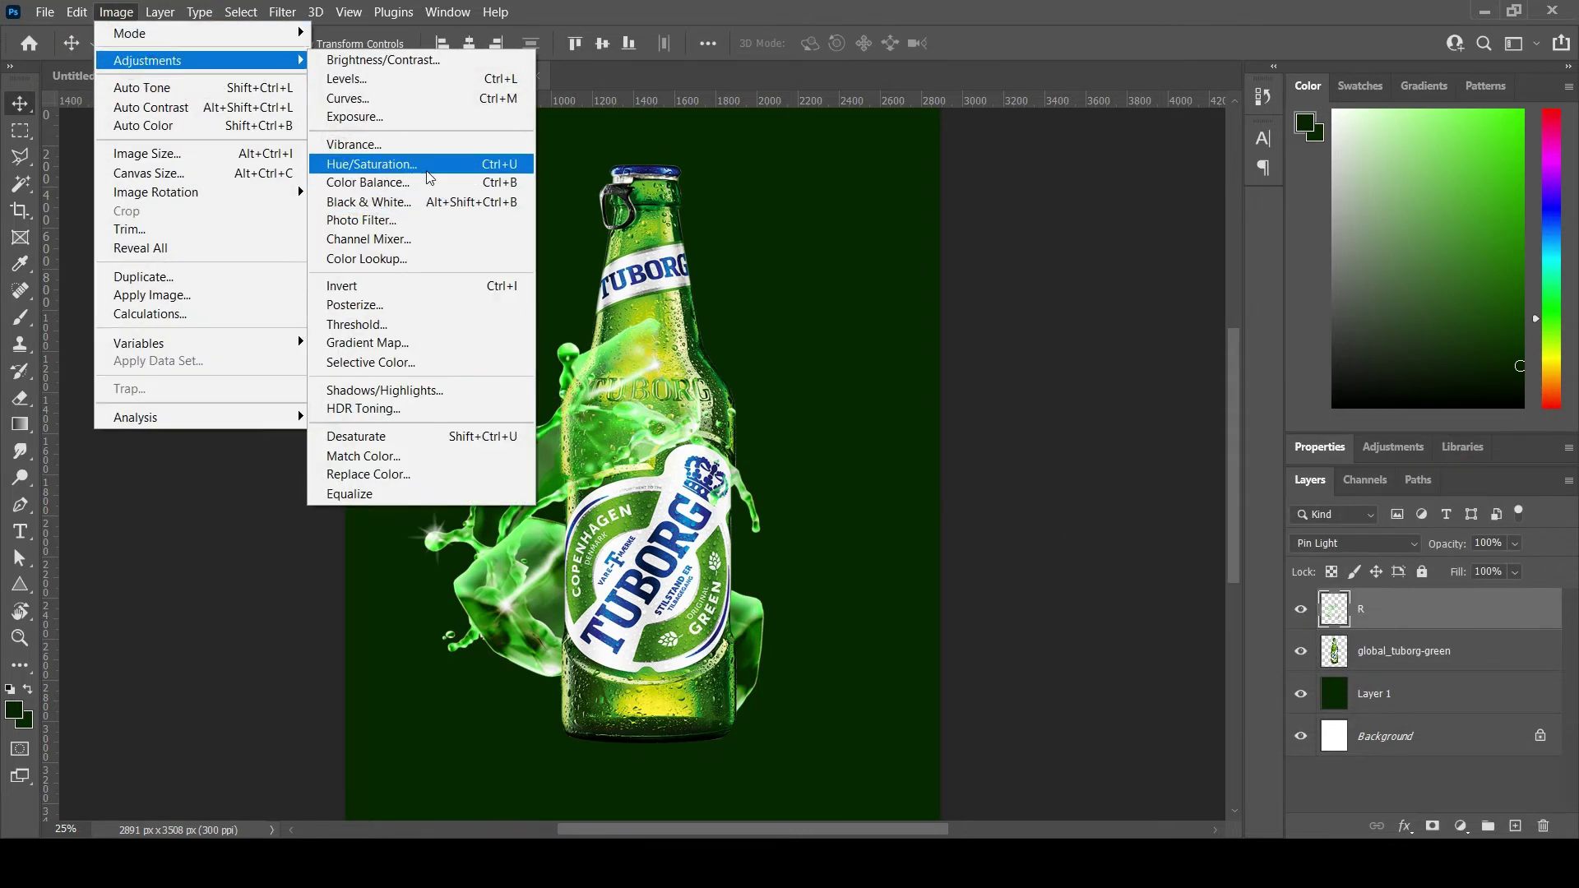
pyautogui.click(370, 162)
pyautogui.moveTo(1252, 521); pyautogui.dragTo(1238, 530)
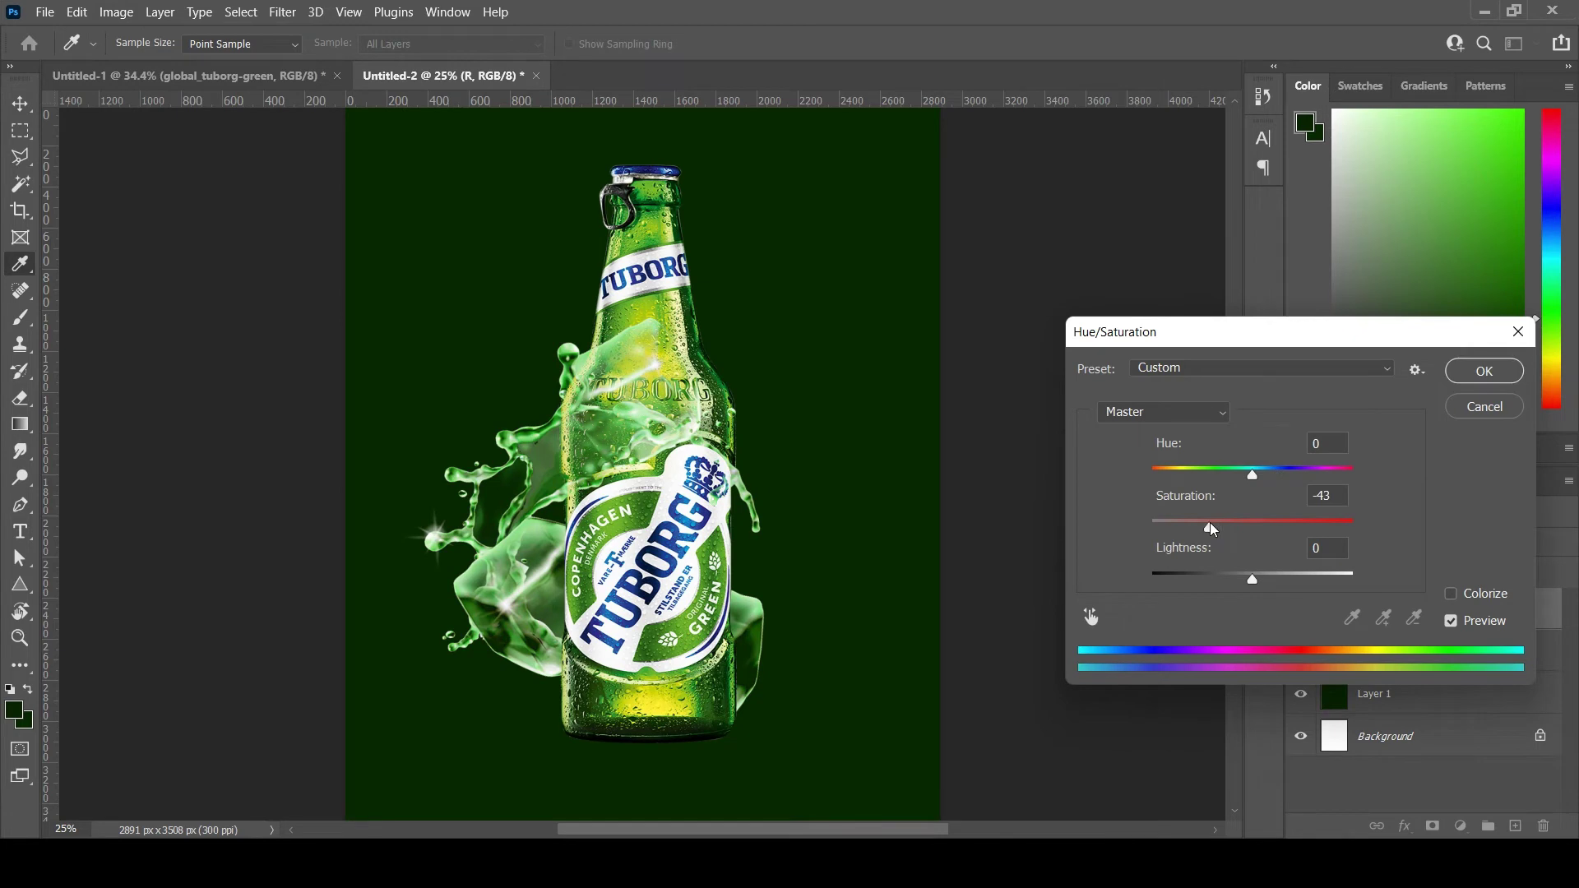
pyautogui.click(1485, 371)
pyautogui.moveTo(1515, 618); pyautogui.dragTo(1514, 825)
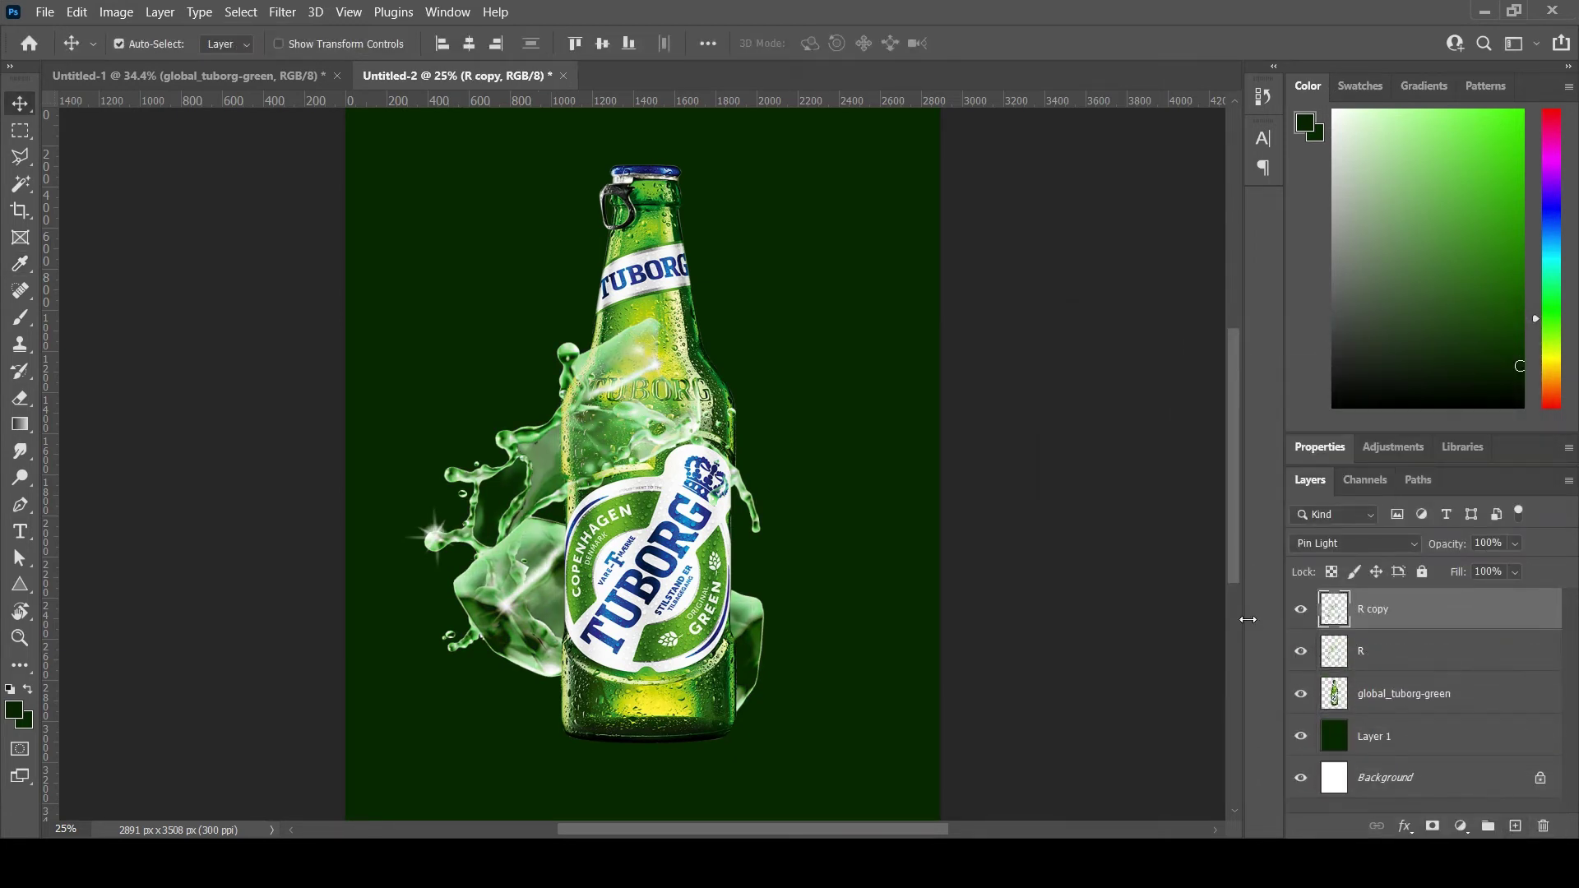
# Step: Delete R copy and set the global_tuborg-green bottle layer to Hard Light
pyautogui.press('Delete')
pyautogui.moveTo(1472, 651)
pyautogui.mouseDown()
pyautogui.moveTo(1474, 670)
pyautogui.moveTo(1473, 653)
pyautogui.mouseUp()
pyautogui.click(1356, 543)
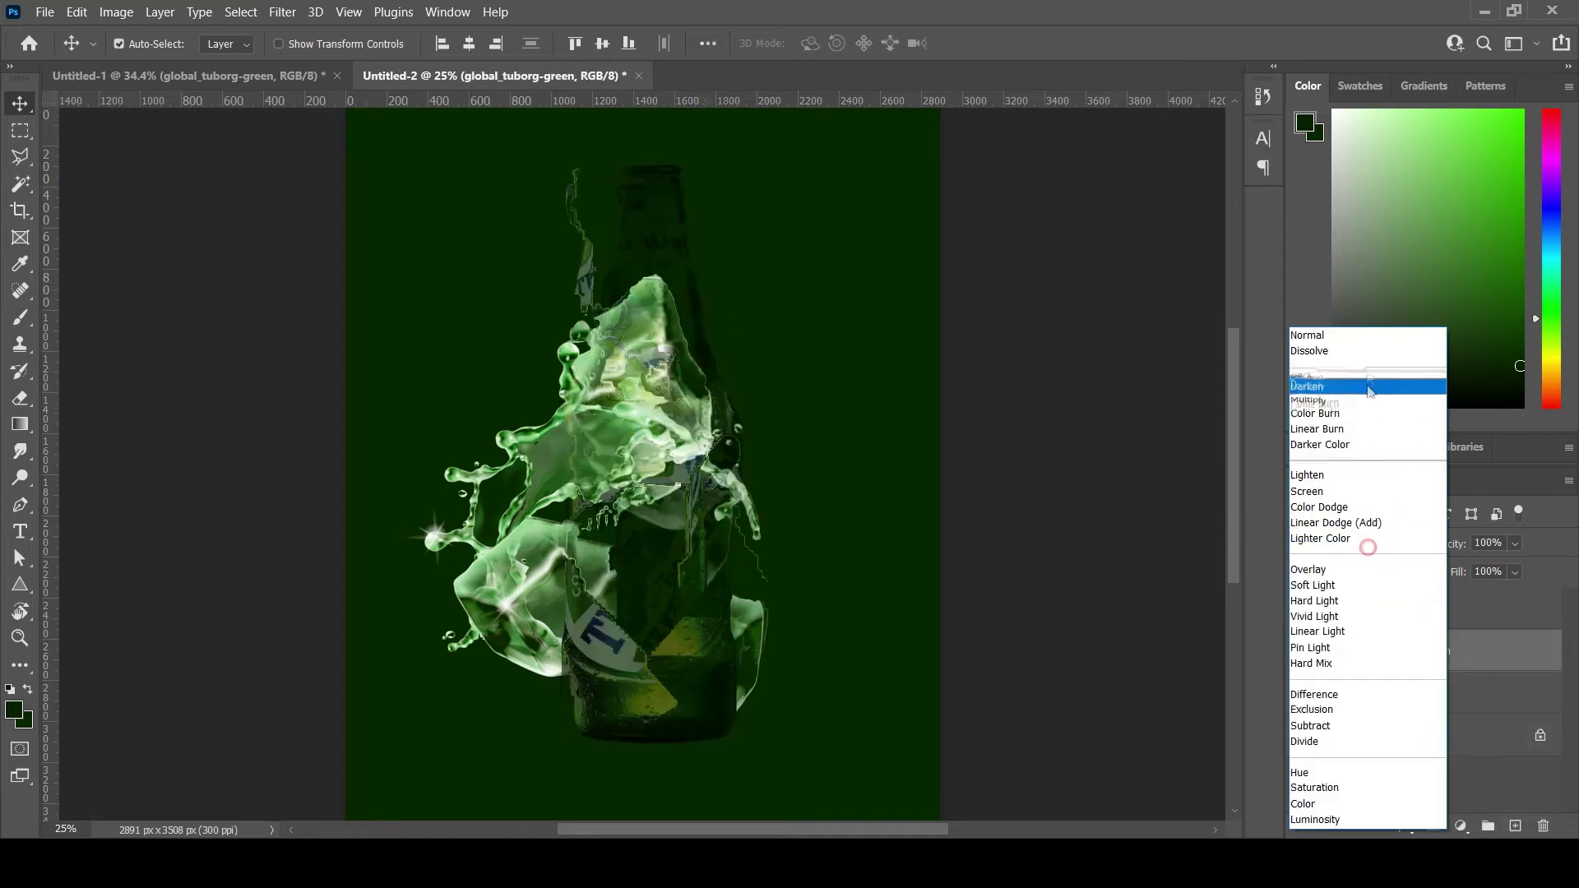
pyautogui.click(1388, 601)
# Step: Duplicate layer R again and set the R copy blend mode to Saturation
pyautogui.click(487, 584)
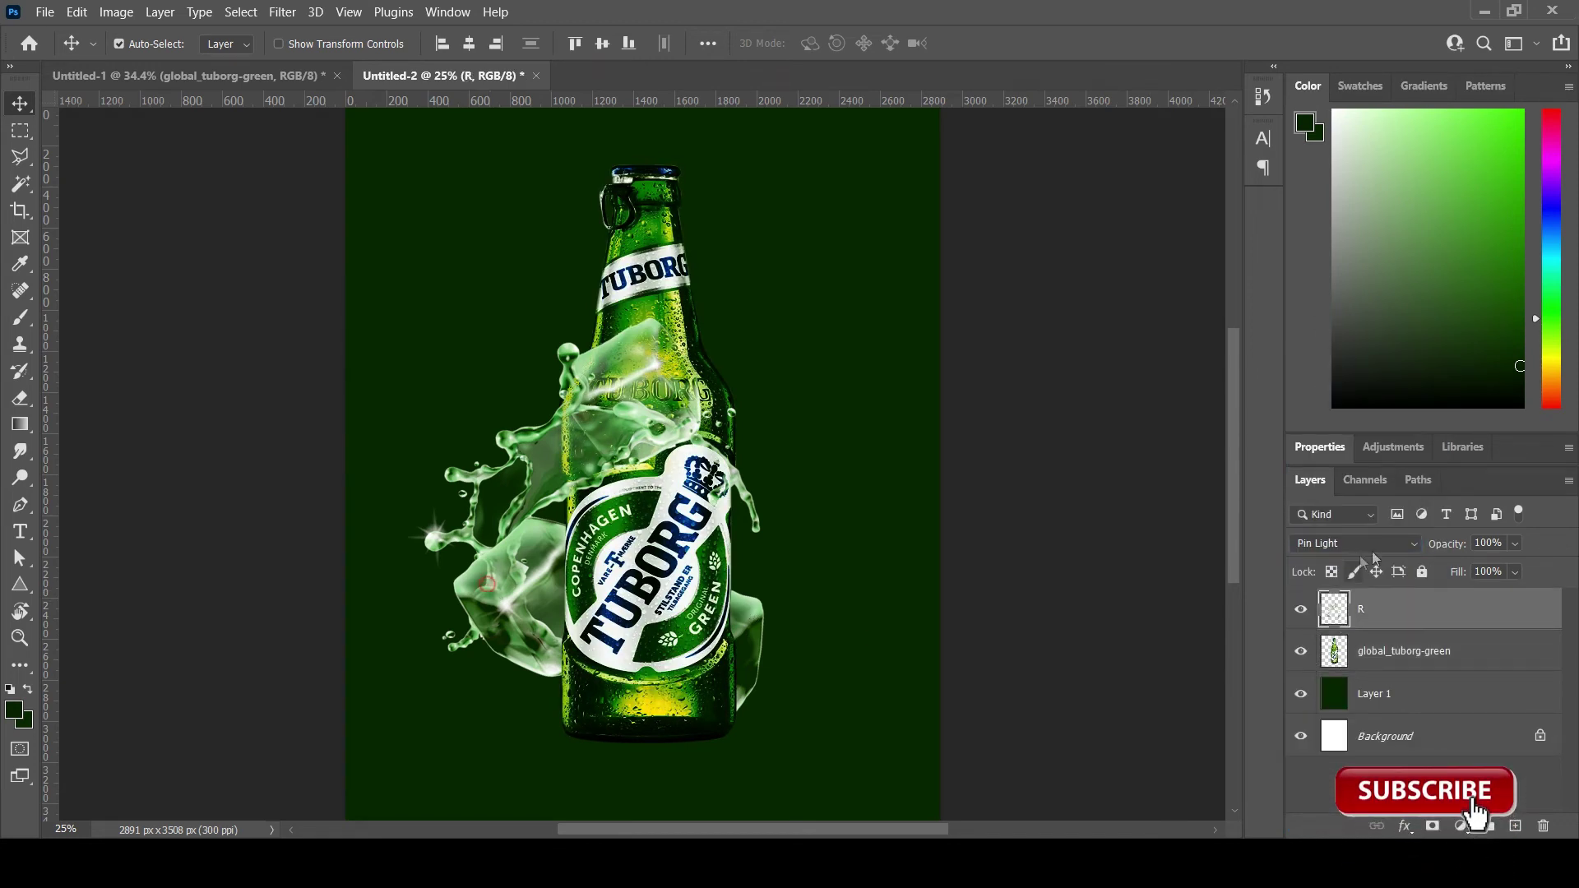
pyautogui.moveTo(1507, 625); pyautogui.dragTo(1514, 826)
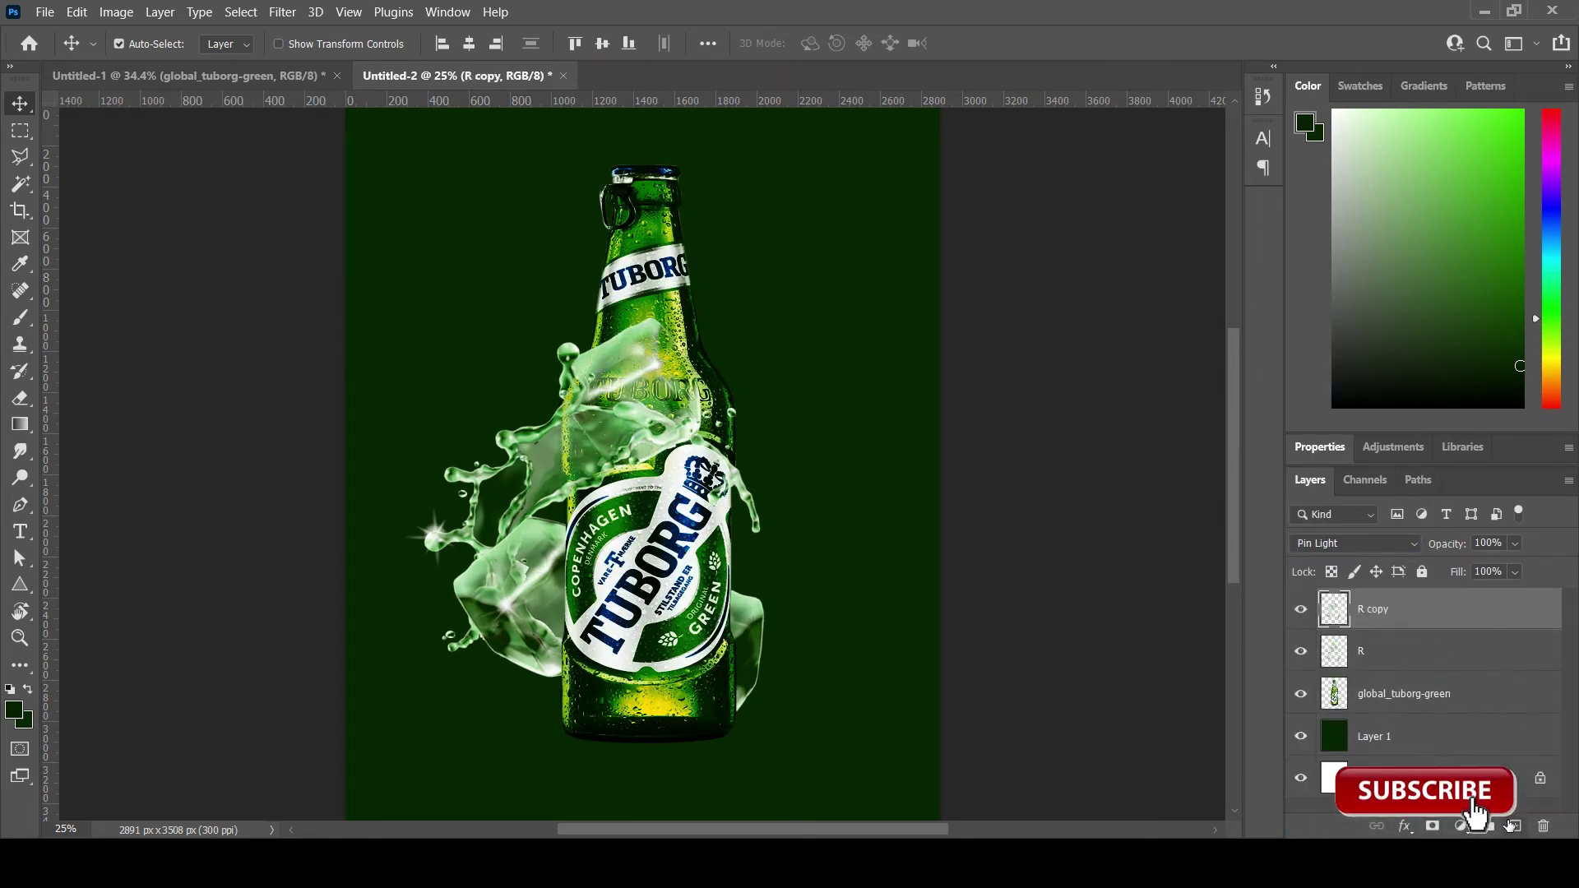
pyautogui.click(1355, 543)
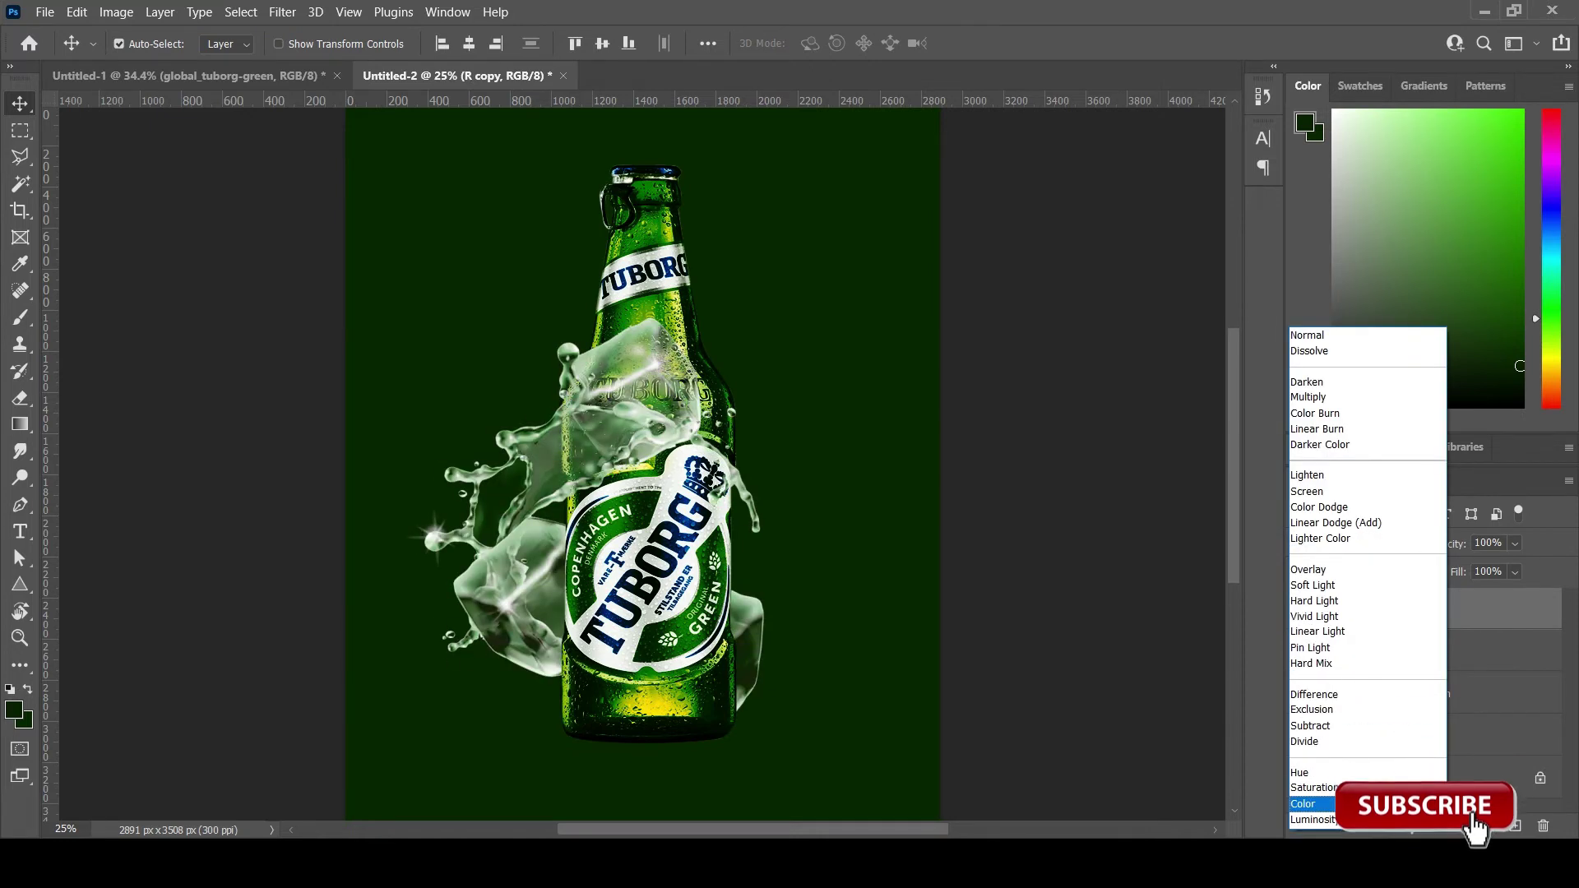
pyautogui.click(1389, 789)
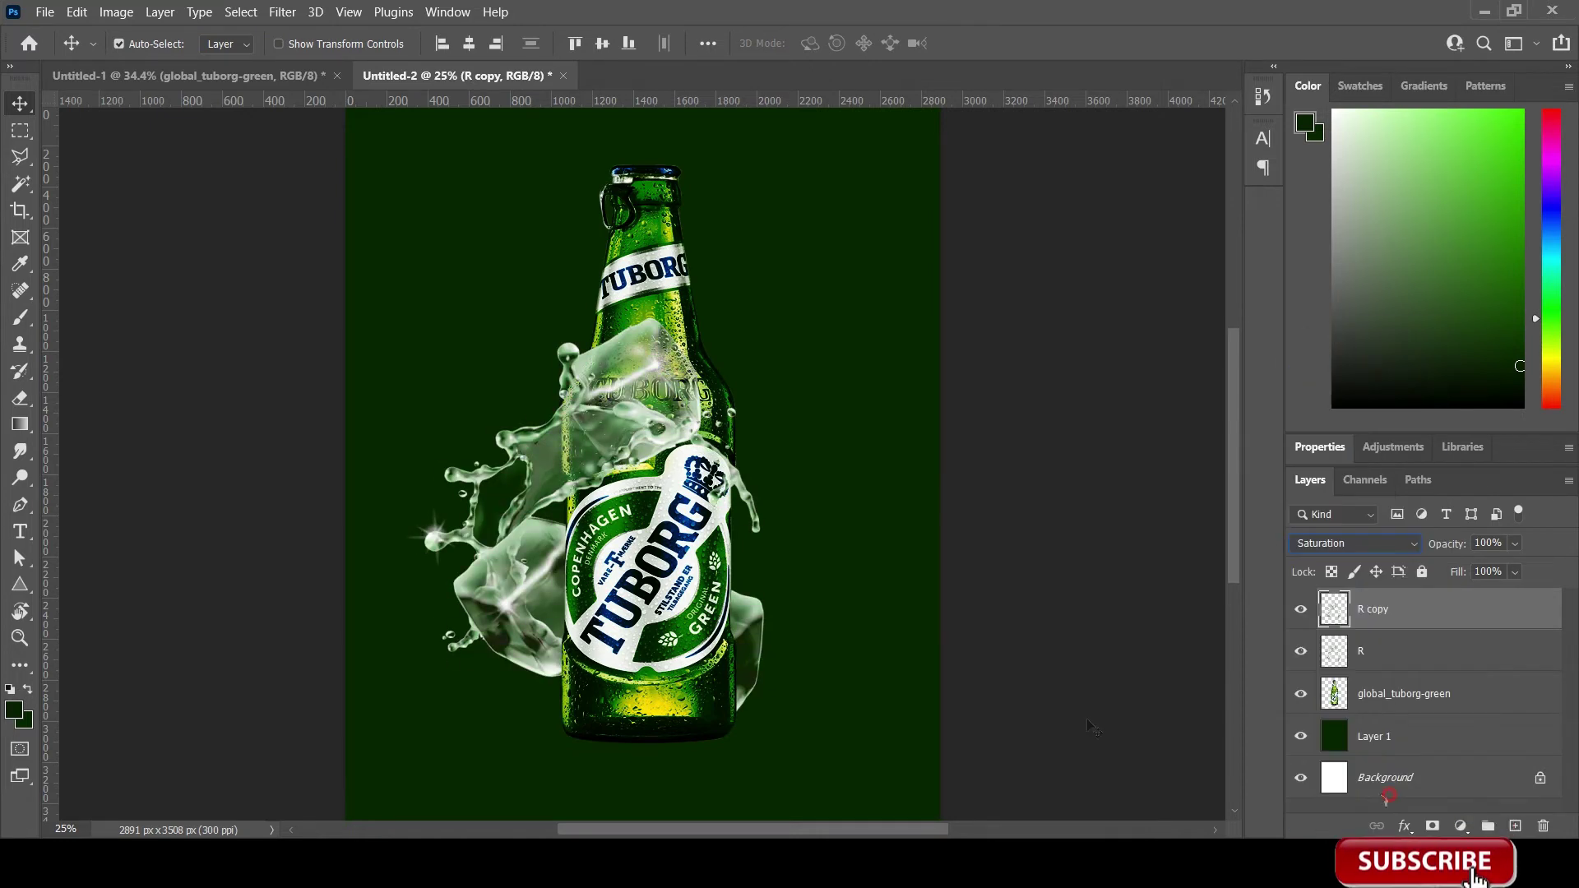
pyautogui.hotkey('ctrl', 'l')
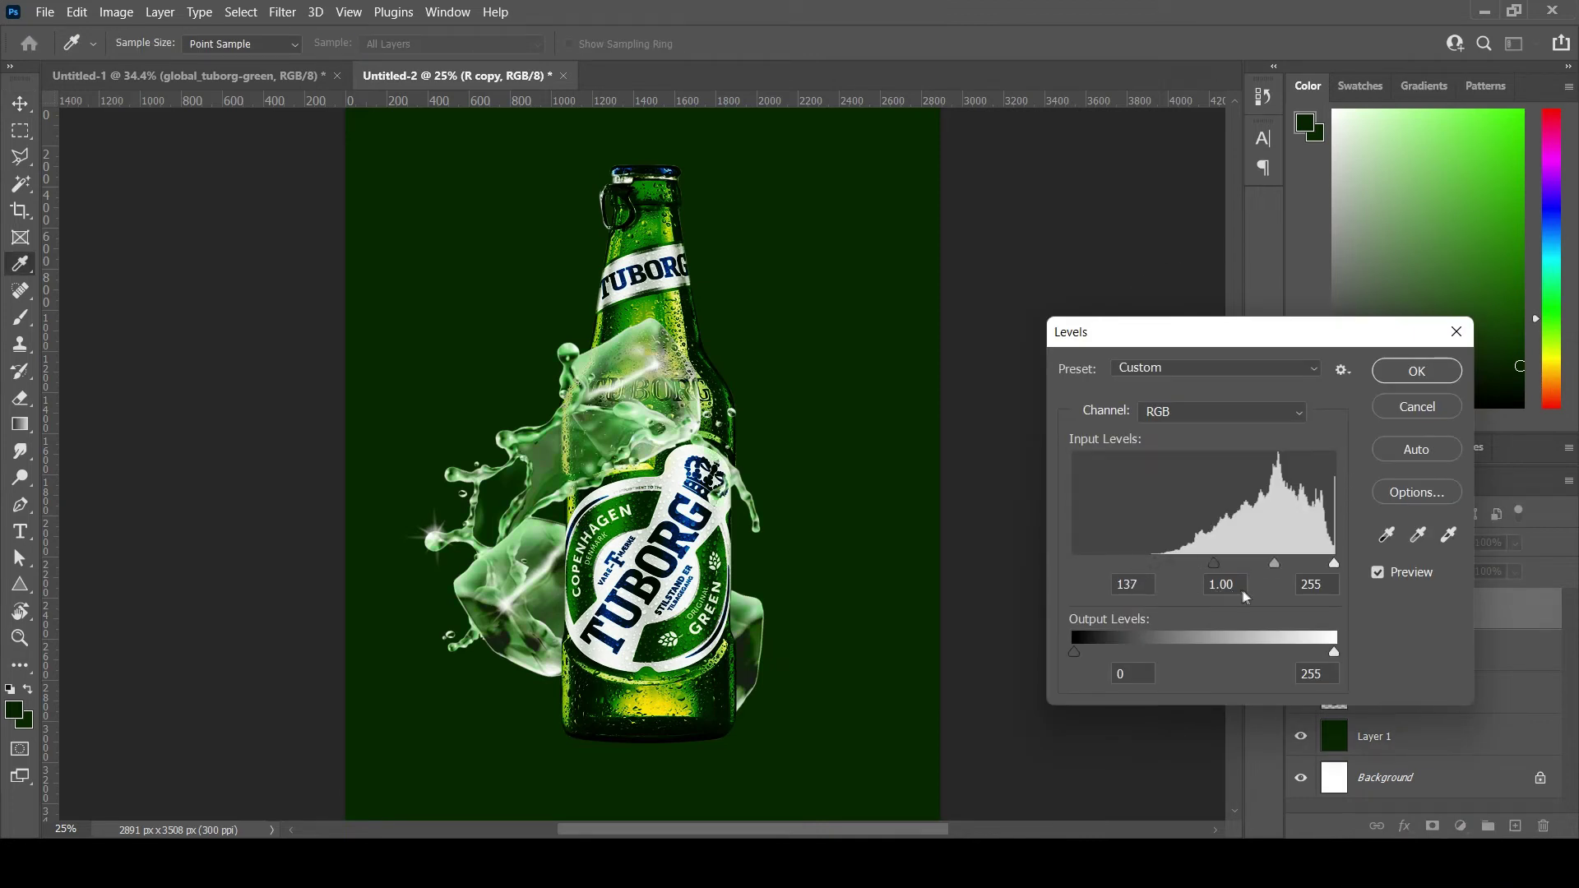
# Step: Set R copy's Levels black input to 137 and apply Hue/Saturation with Hue +80, Saturation +18
pyautogui.moveTo(1255, 564)
pyautogui.mouseDown()
pyautogui.moveTo(1160, 564)
pyautogui.moveTo(1199, 568)
pyautogui.mouseUp()
pyautogui.click(1417, 371)
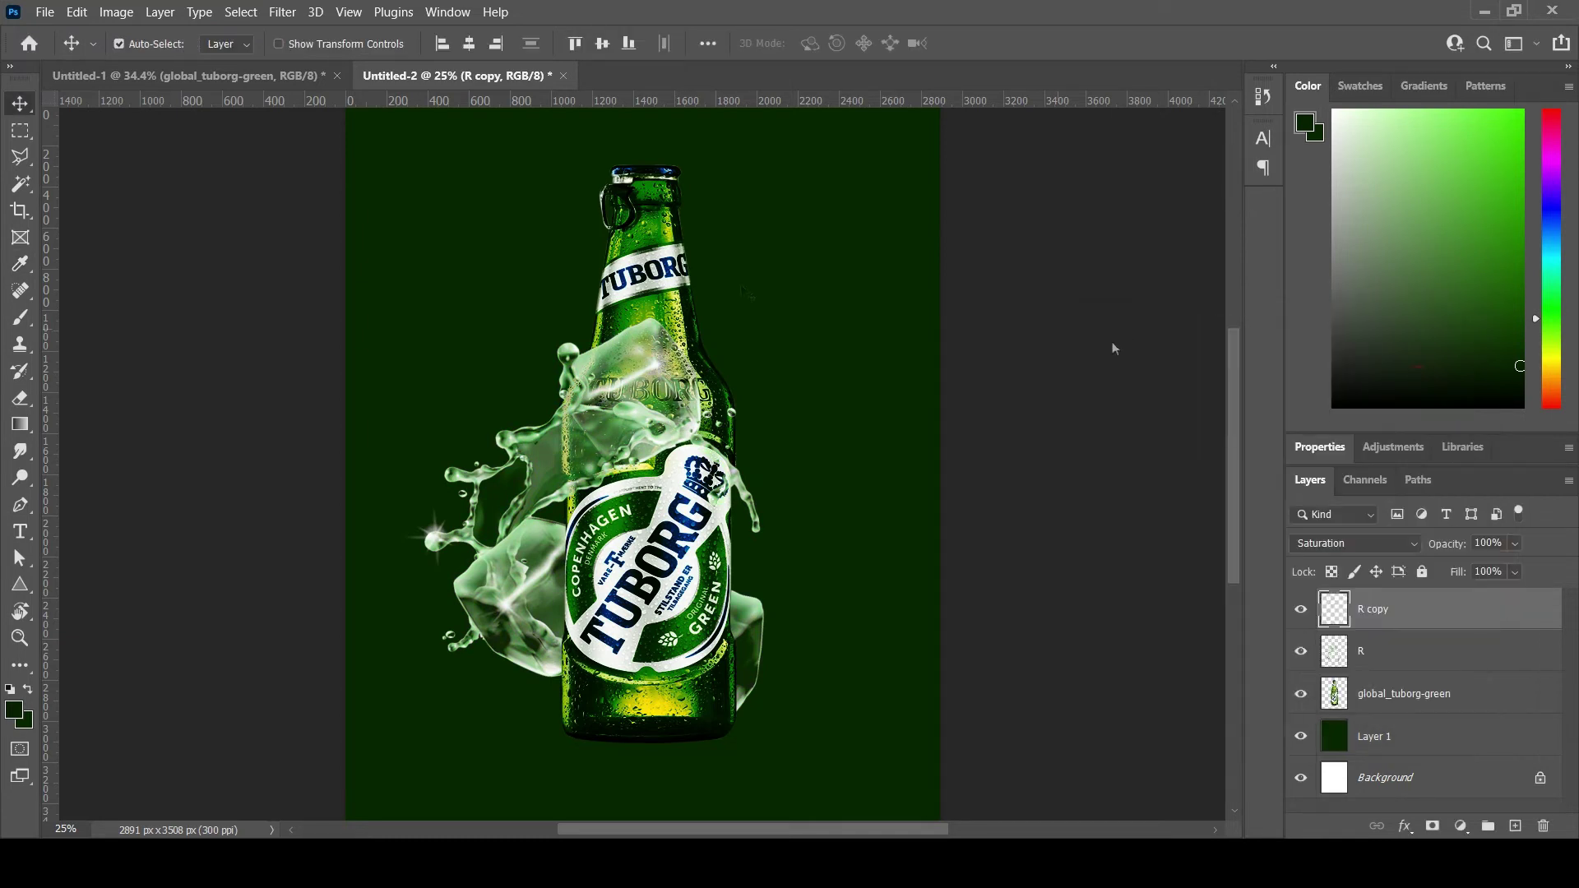
pyautogui.click(46, 12)
pyautogui.moveTo(146, 61)
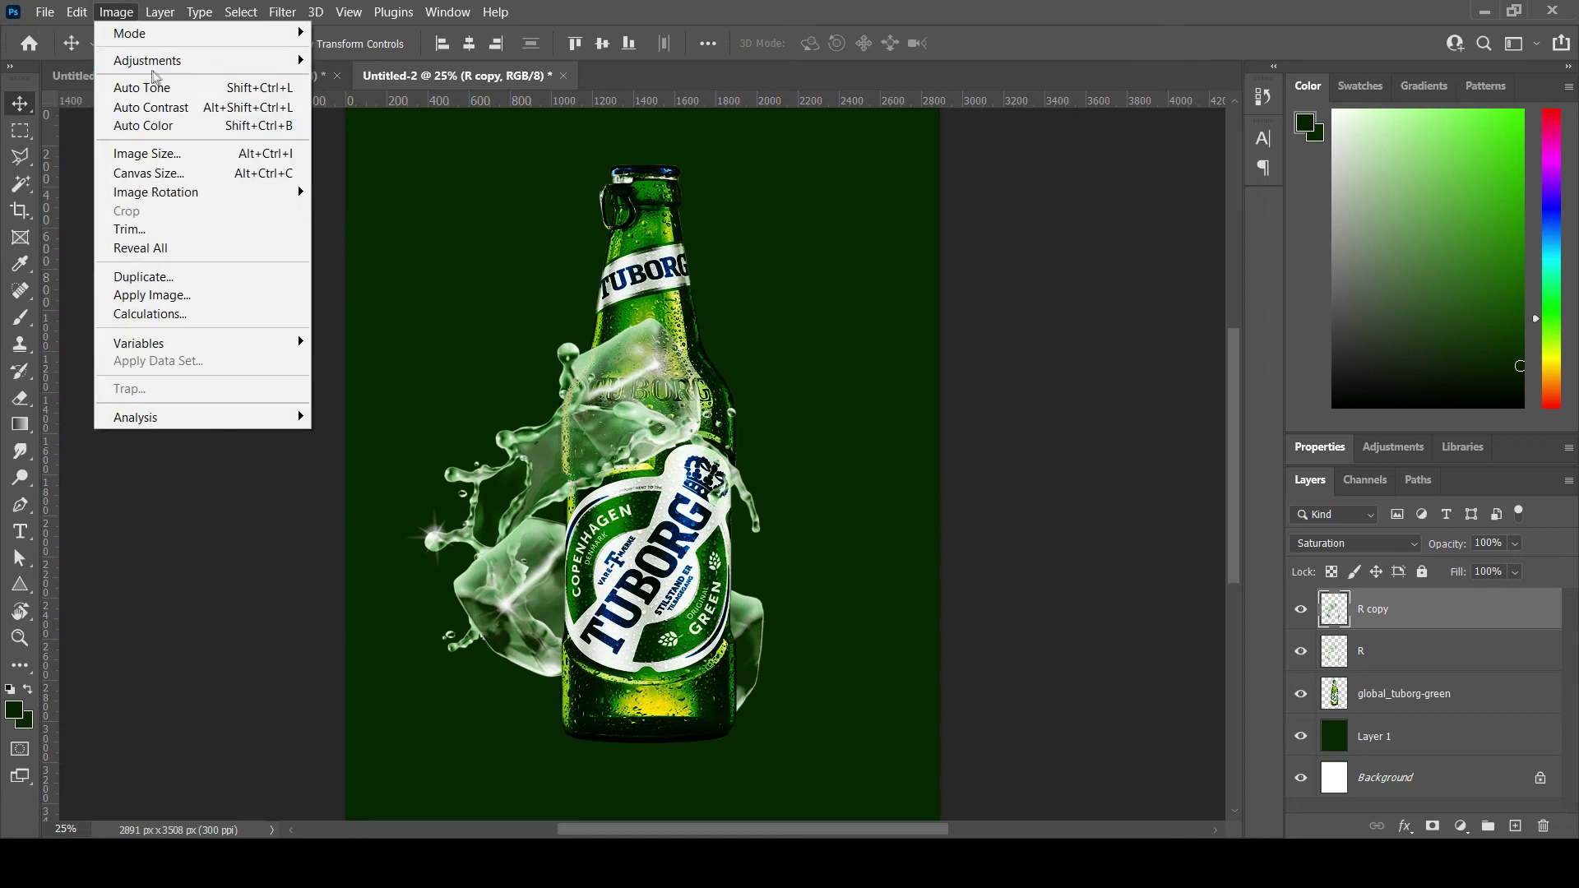
pyautogui.click(371, 163)
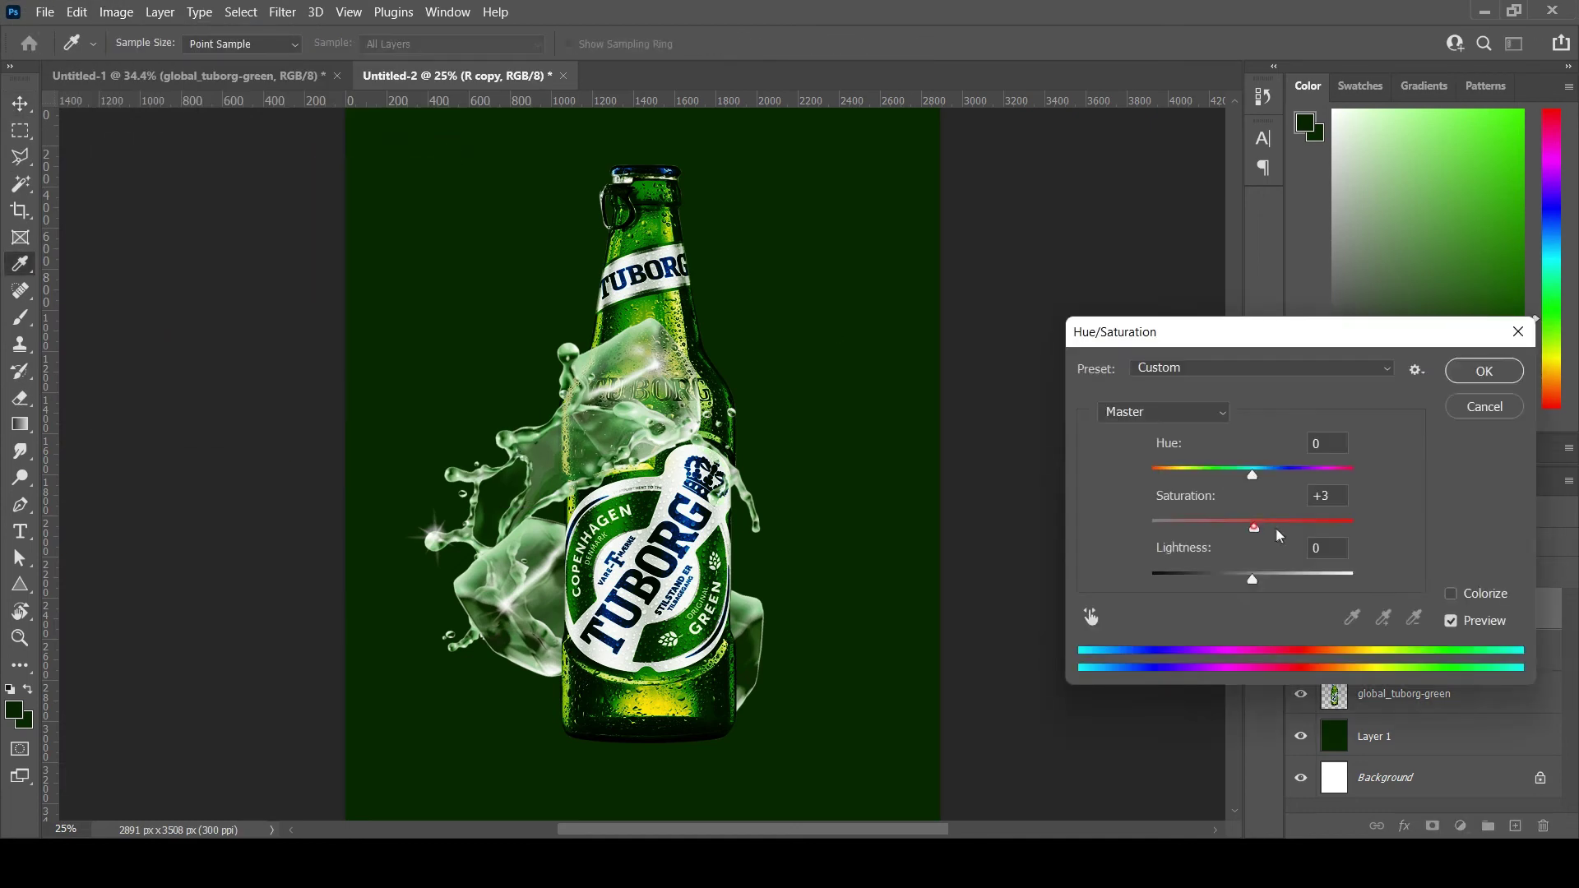
pyautogui.moveTo(1276, 530); pyautogui.dragTo(1270, 535)
pyautogui.moveTo(1173, 475); pyautogui.dragTo(1325, 476)
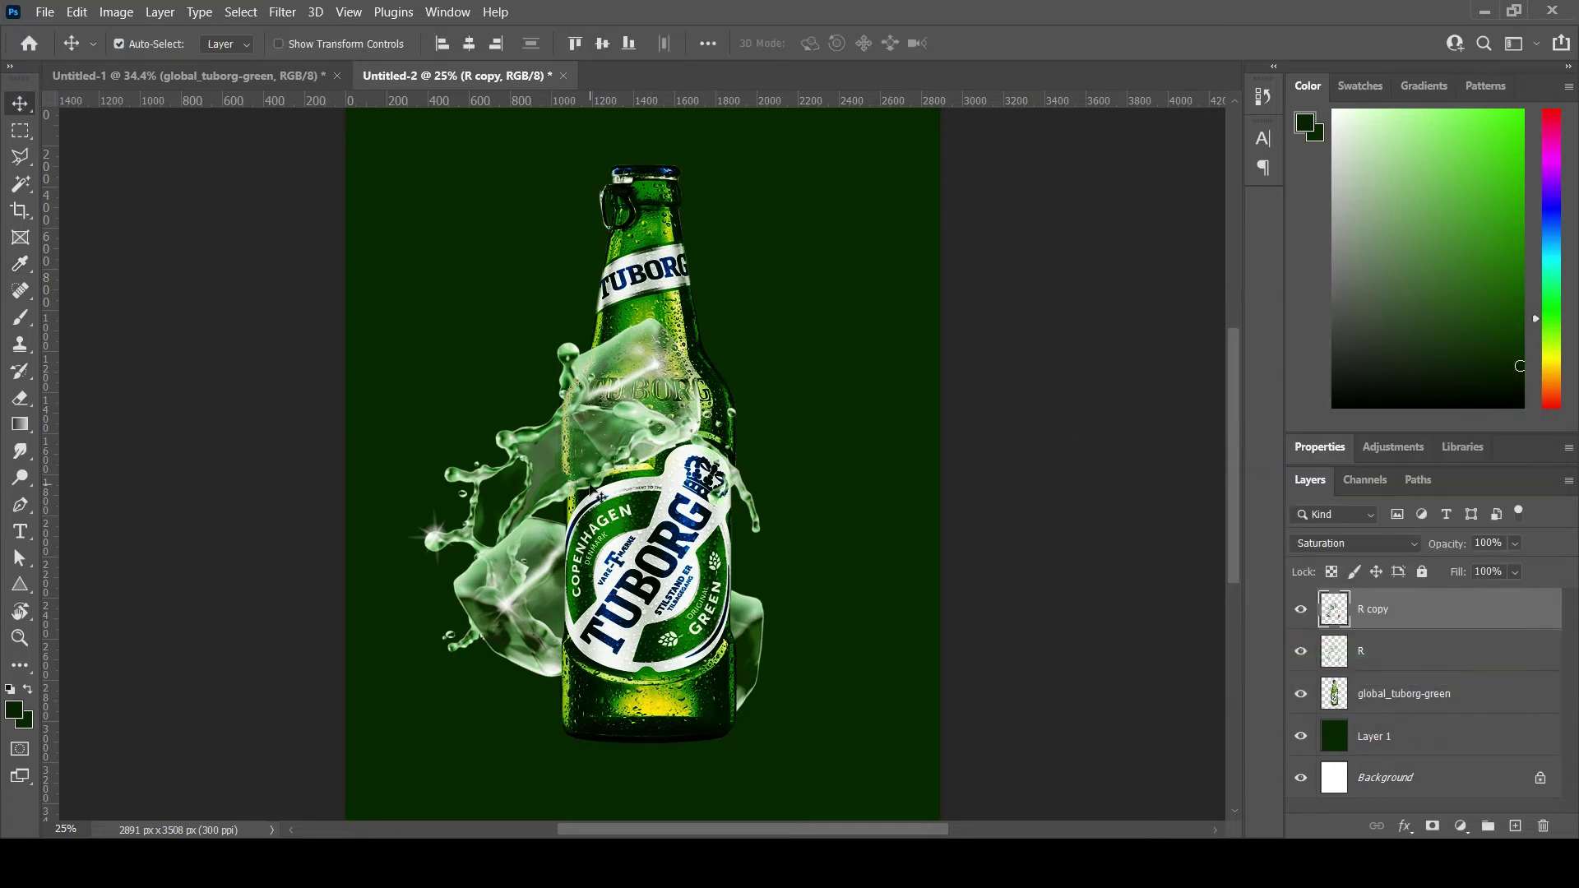
pyautogui.click(1451, 662)
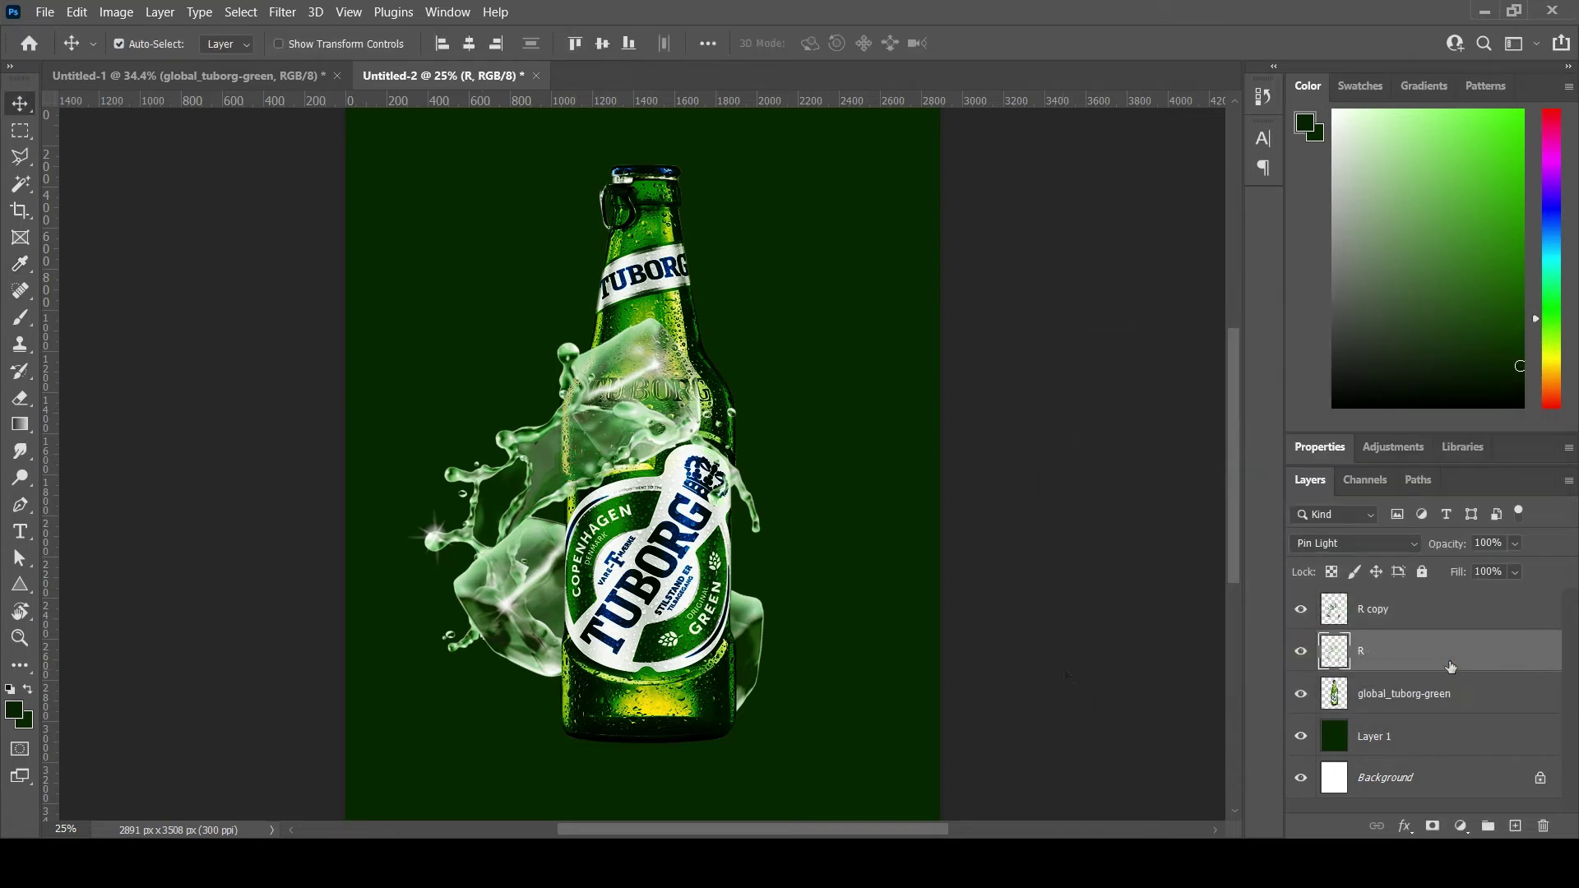
# Step: Duplicate the global_tuborg-green bottle layer, flip it vertically and place it below the bottle
pyautogui.click(1390, 736)
pyautogui.click(1378, 695)
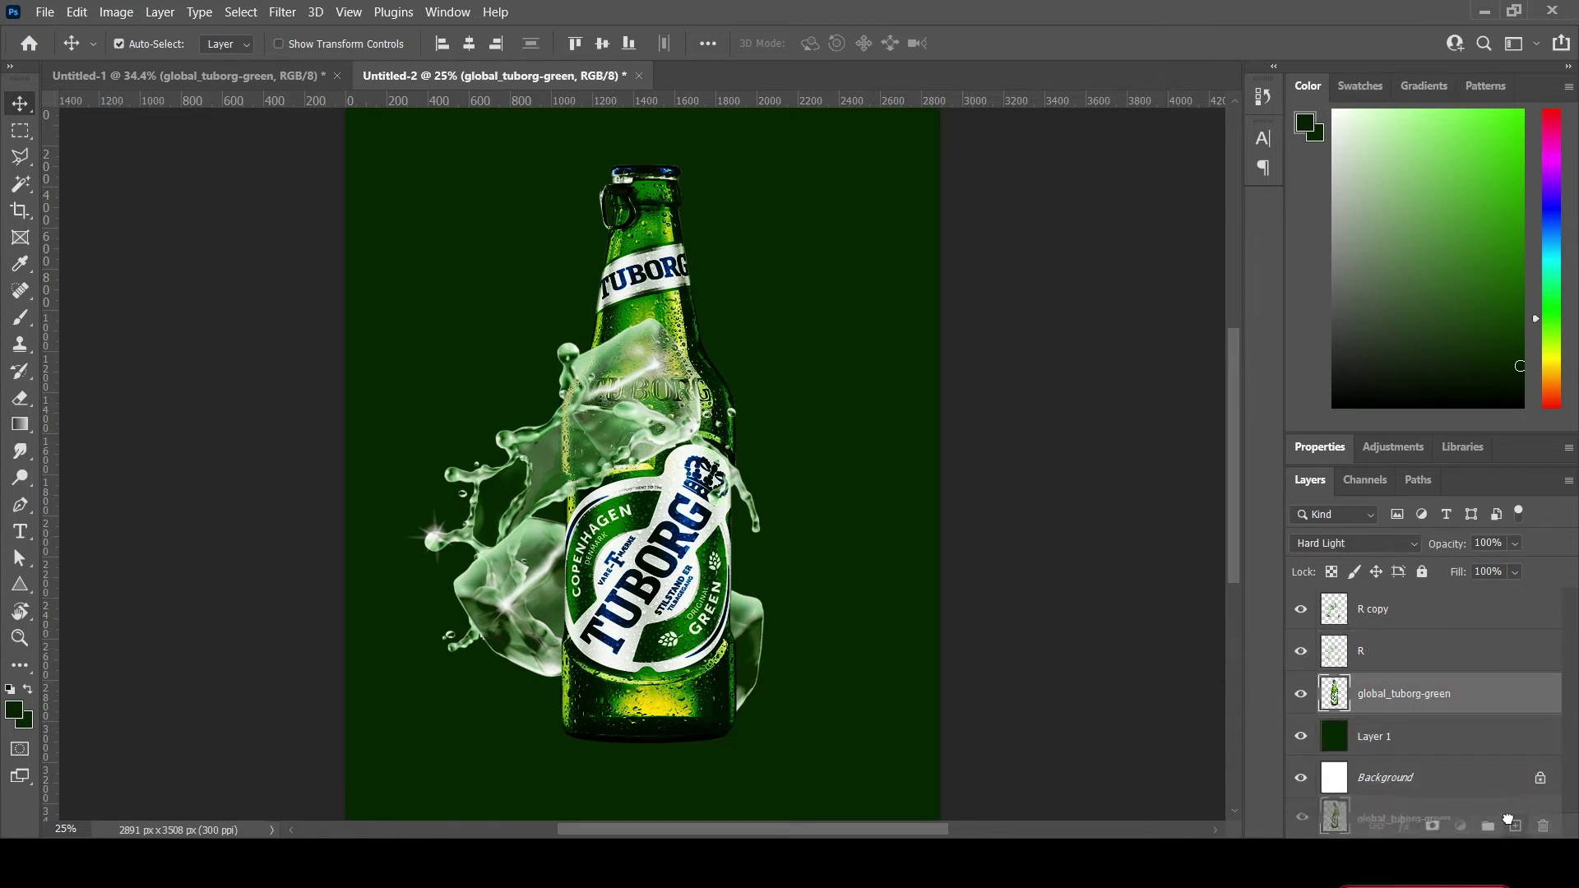
pyautogui.hotkey('ctrl', 'j')
pyautogui.hotkey('ctrl', 't')
pyautogui.rightClick(682, 450)
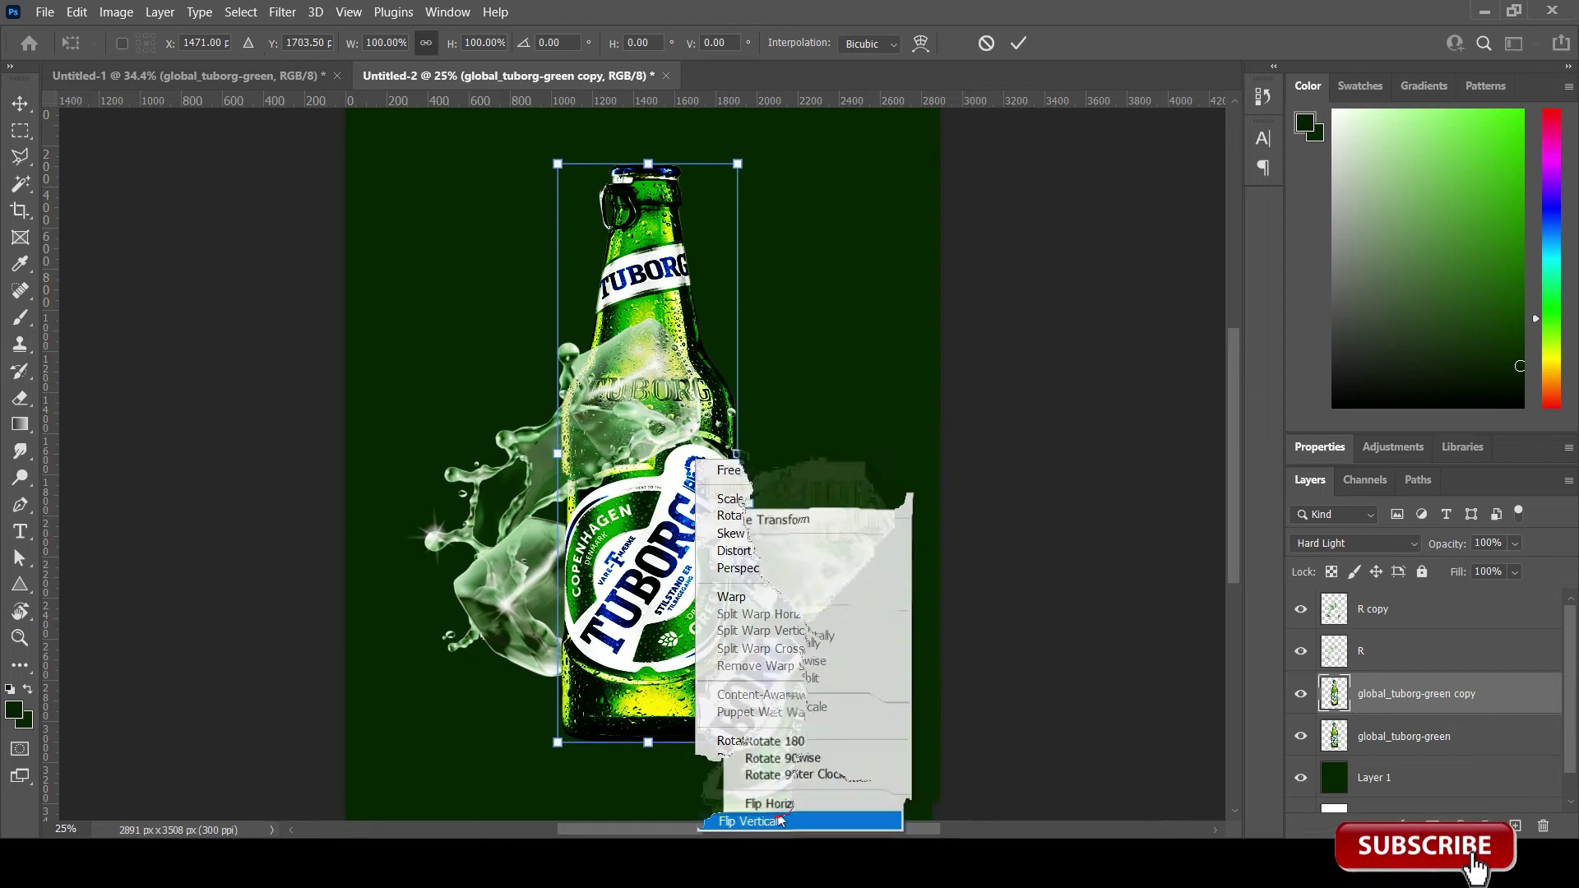
pyautogui.click(741, 825)
pyautogui.moveTo(695, 234); pyautogui.dragTo(696, 457)
pyautogui.moveTo(695, 397); pyautogui.dragTo(698, 753)
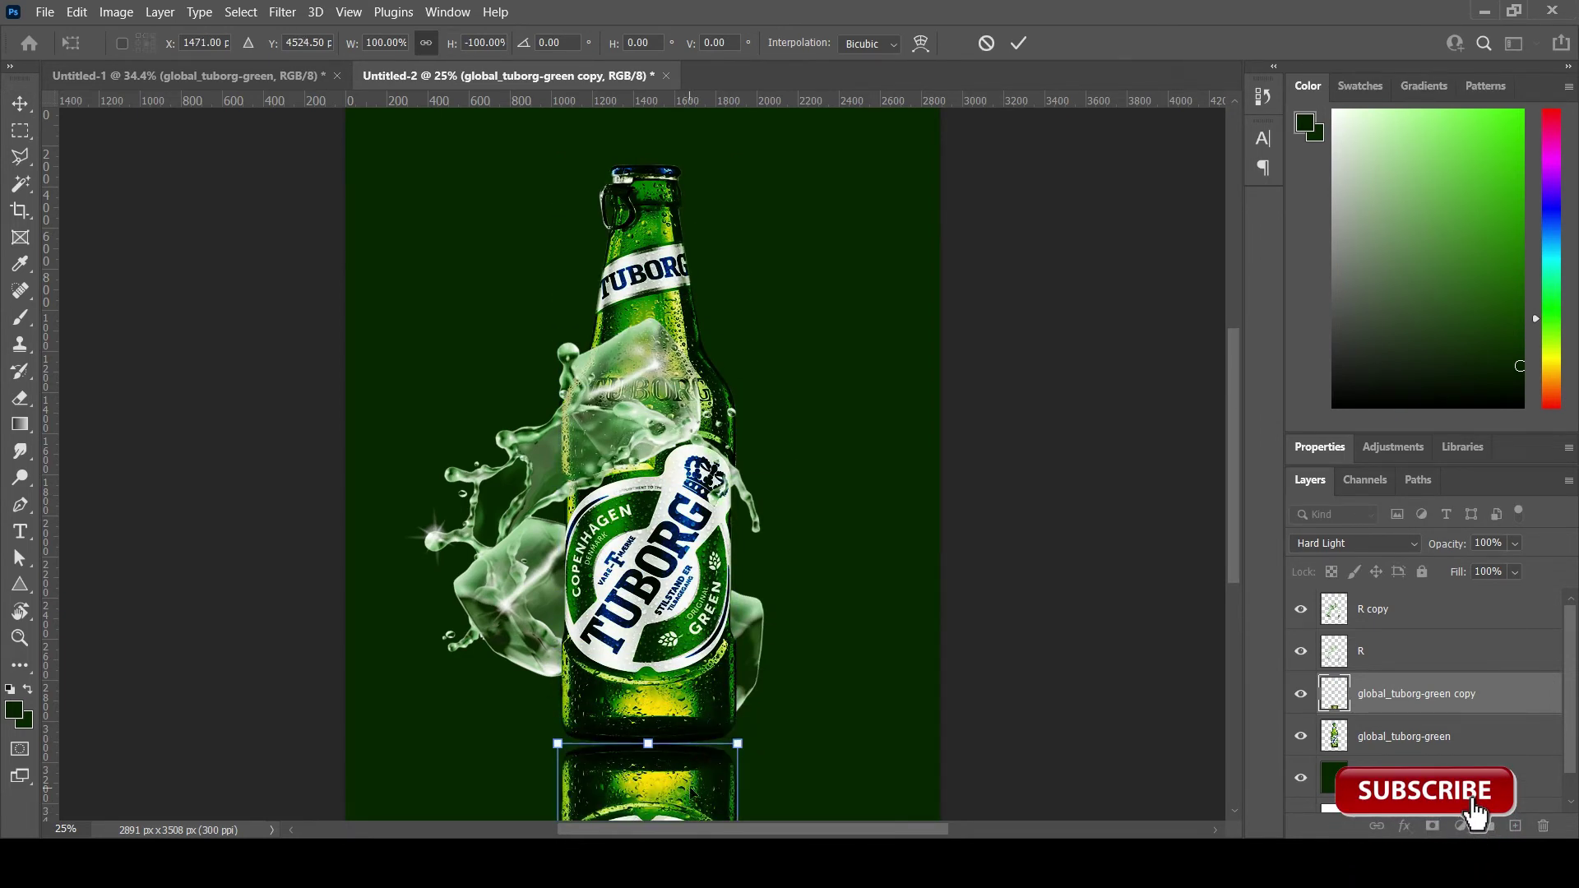
pyautogui.press('Return')
# Step: Soft-erase the lower part of the flipped copy so the reflection fades out
pyautogui.hotkey('ctrl', '-')
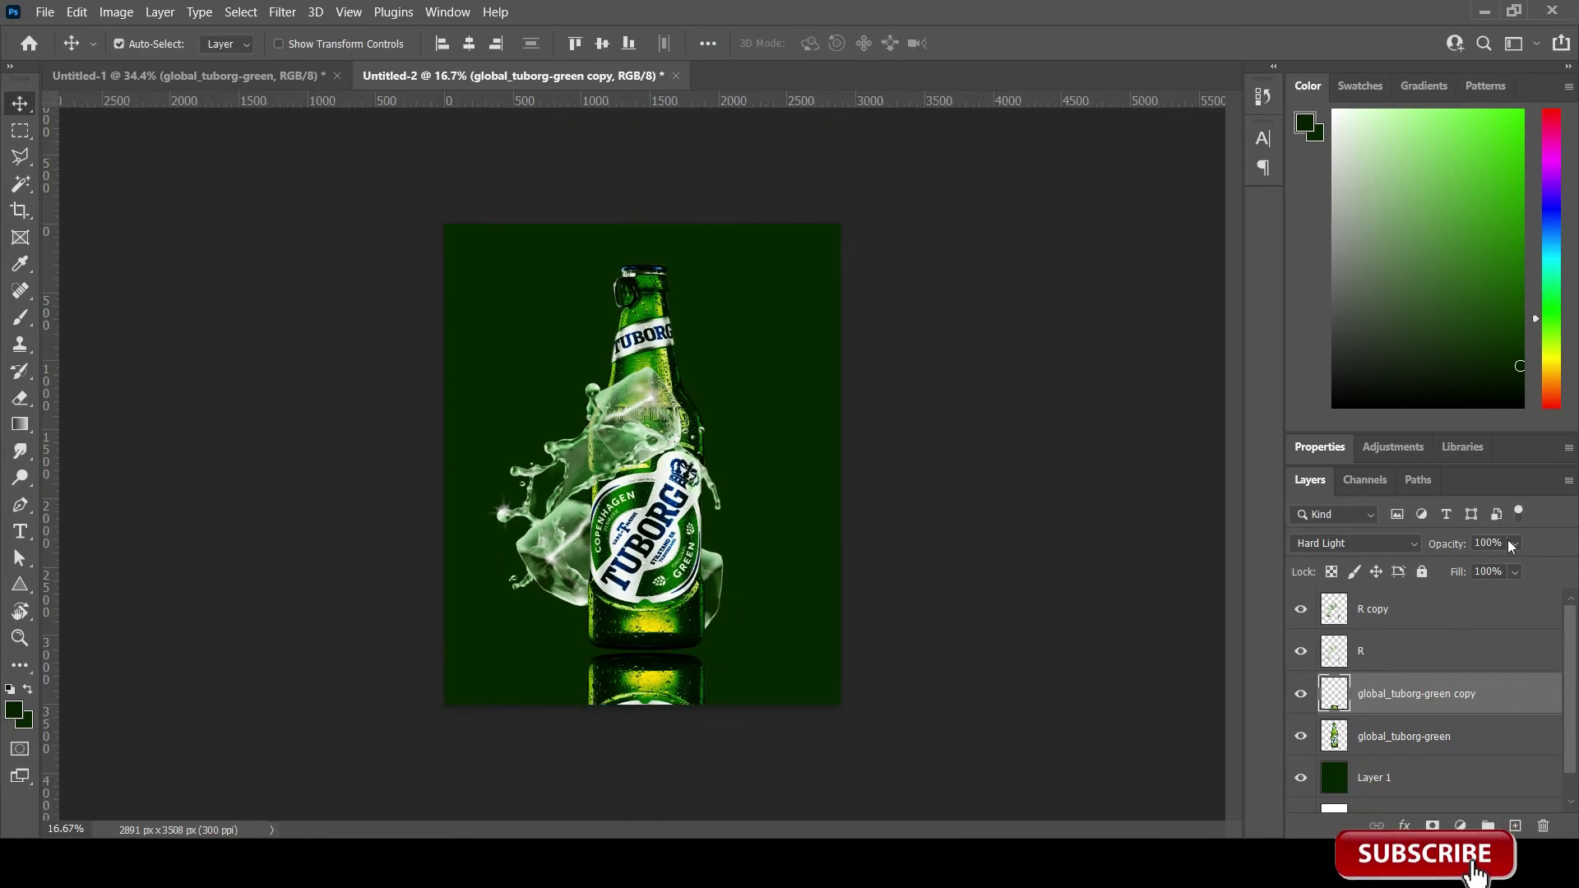
pyautogui.click(19, 398)
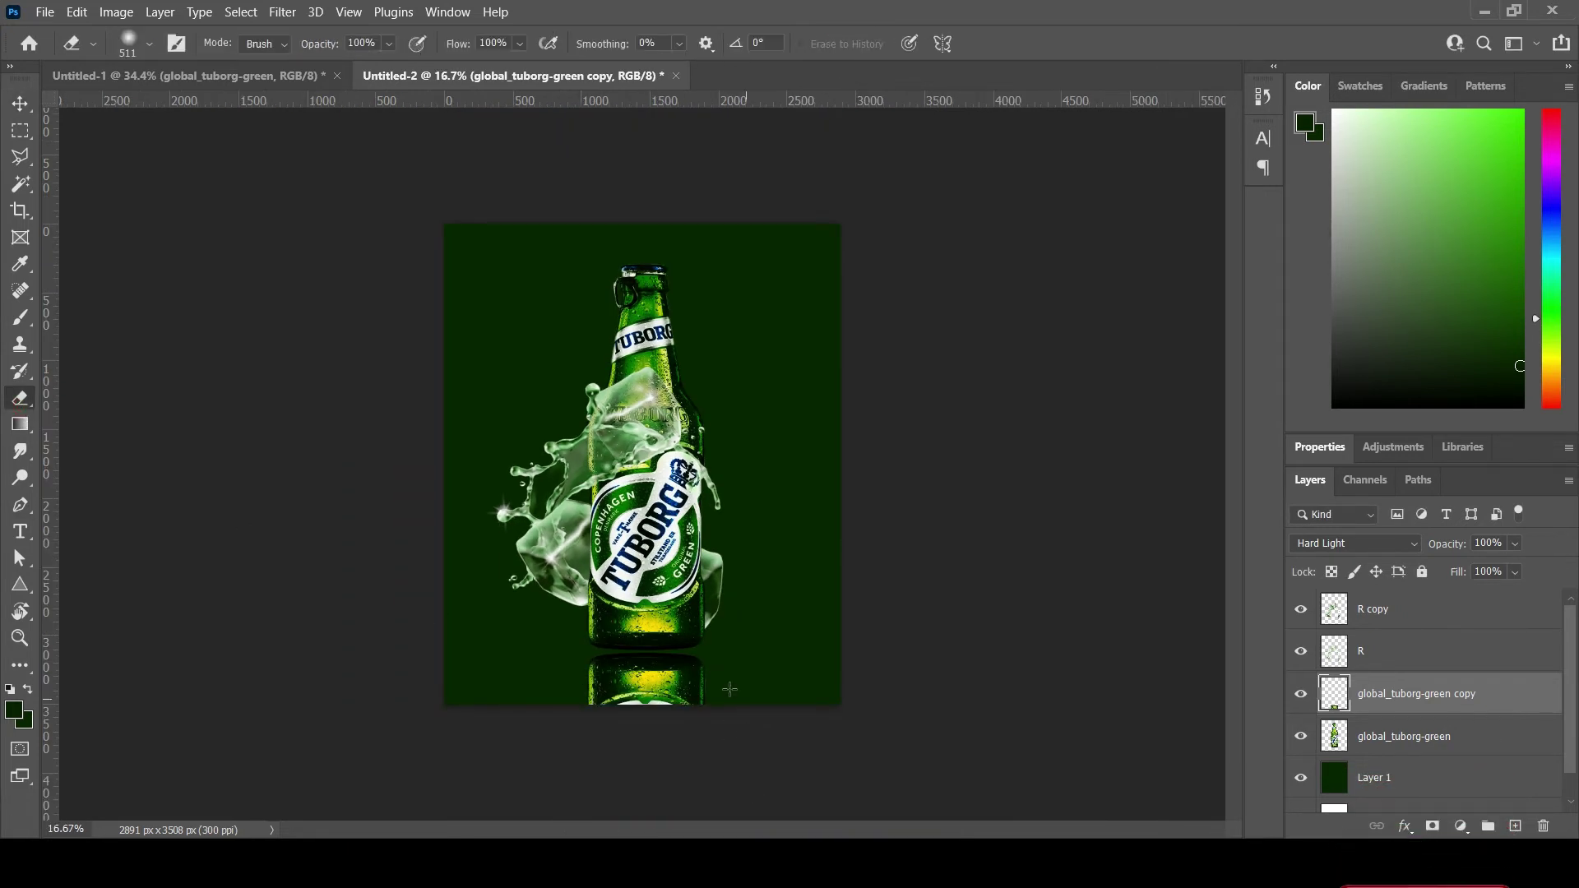
pyautogui.rightClick(705, 718)
pyautogui.rightClick(792, 467)
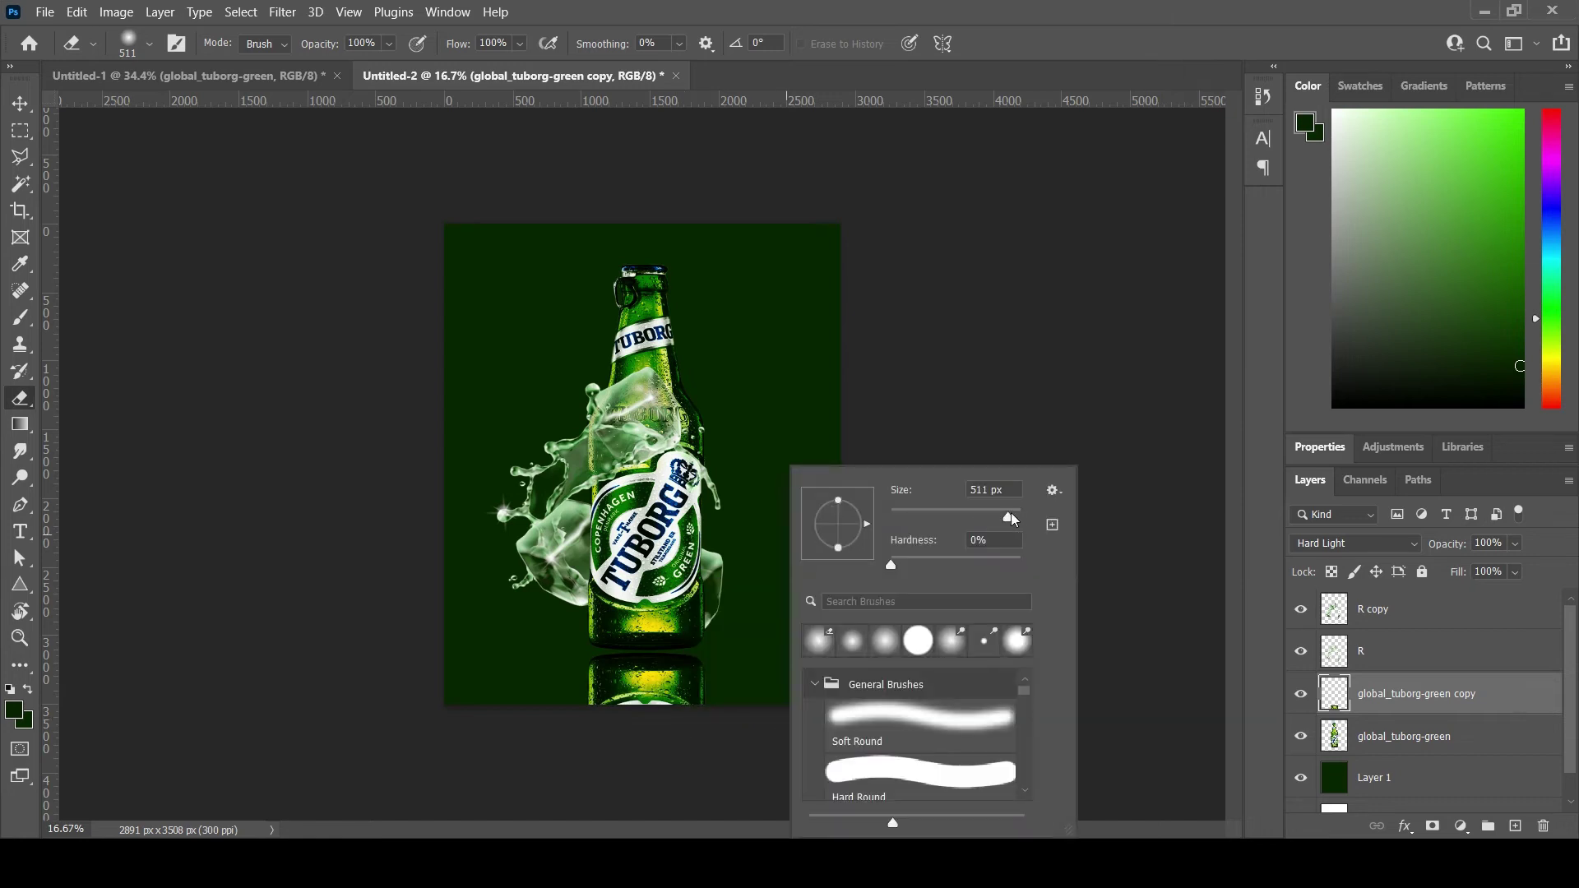
pyautogui.press('Return')
pyautogui.moveTo(723, 724); pyautogui.dragTo(745, 697)
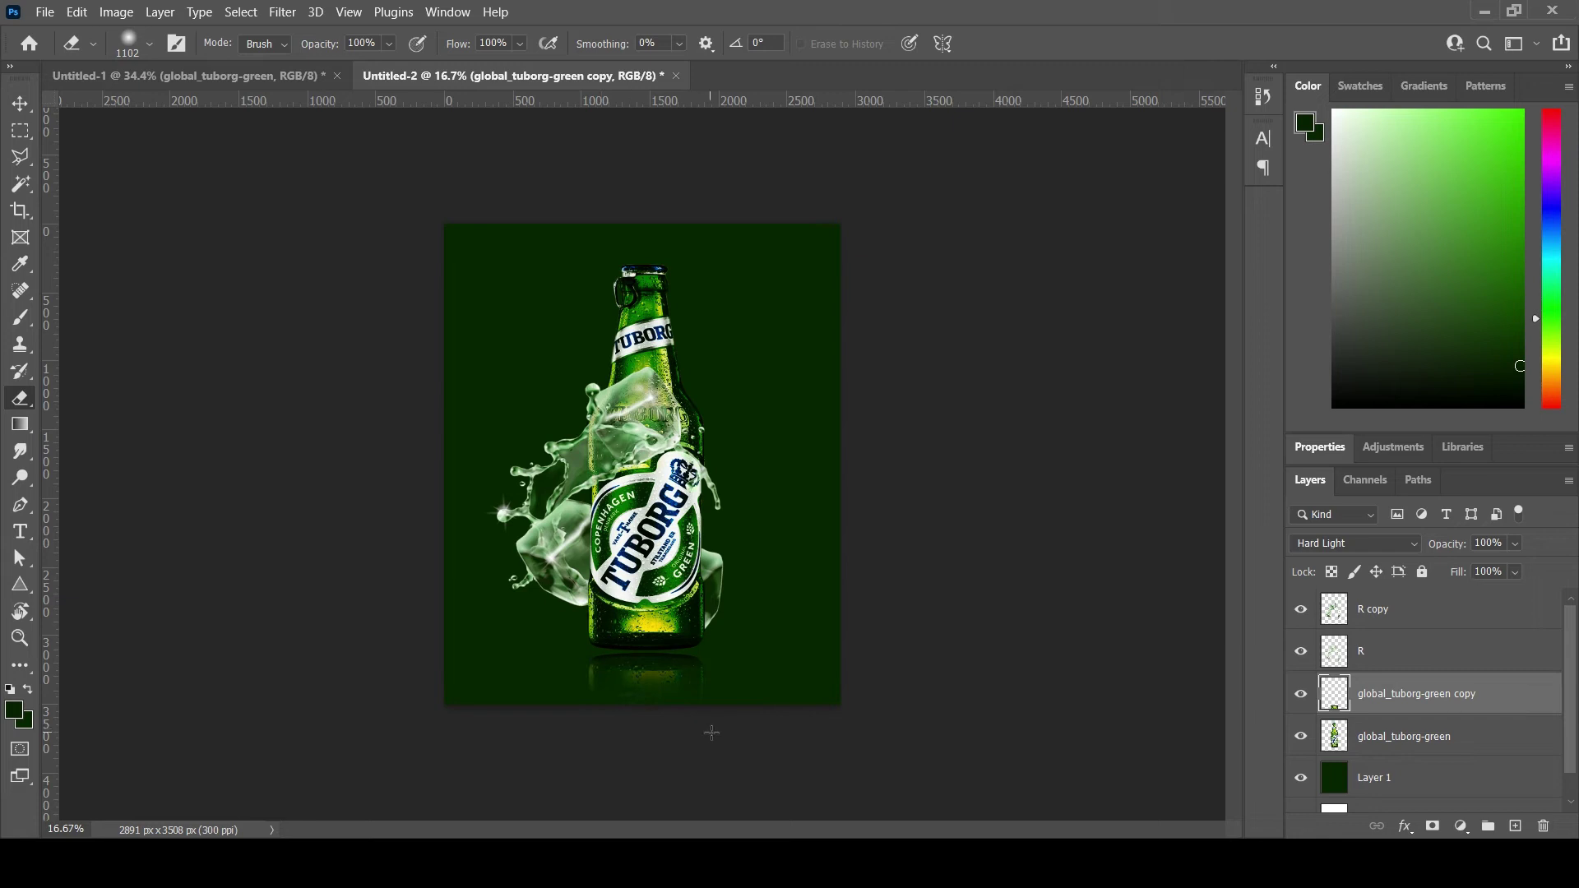
# Step: Zoom in and select Layer 1, the green background, with the Move tool
pyautogui.hotkey('ctrl', '+')
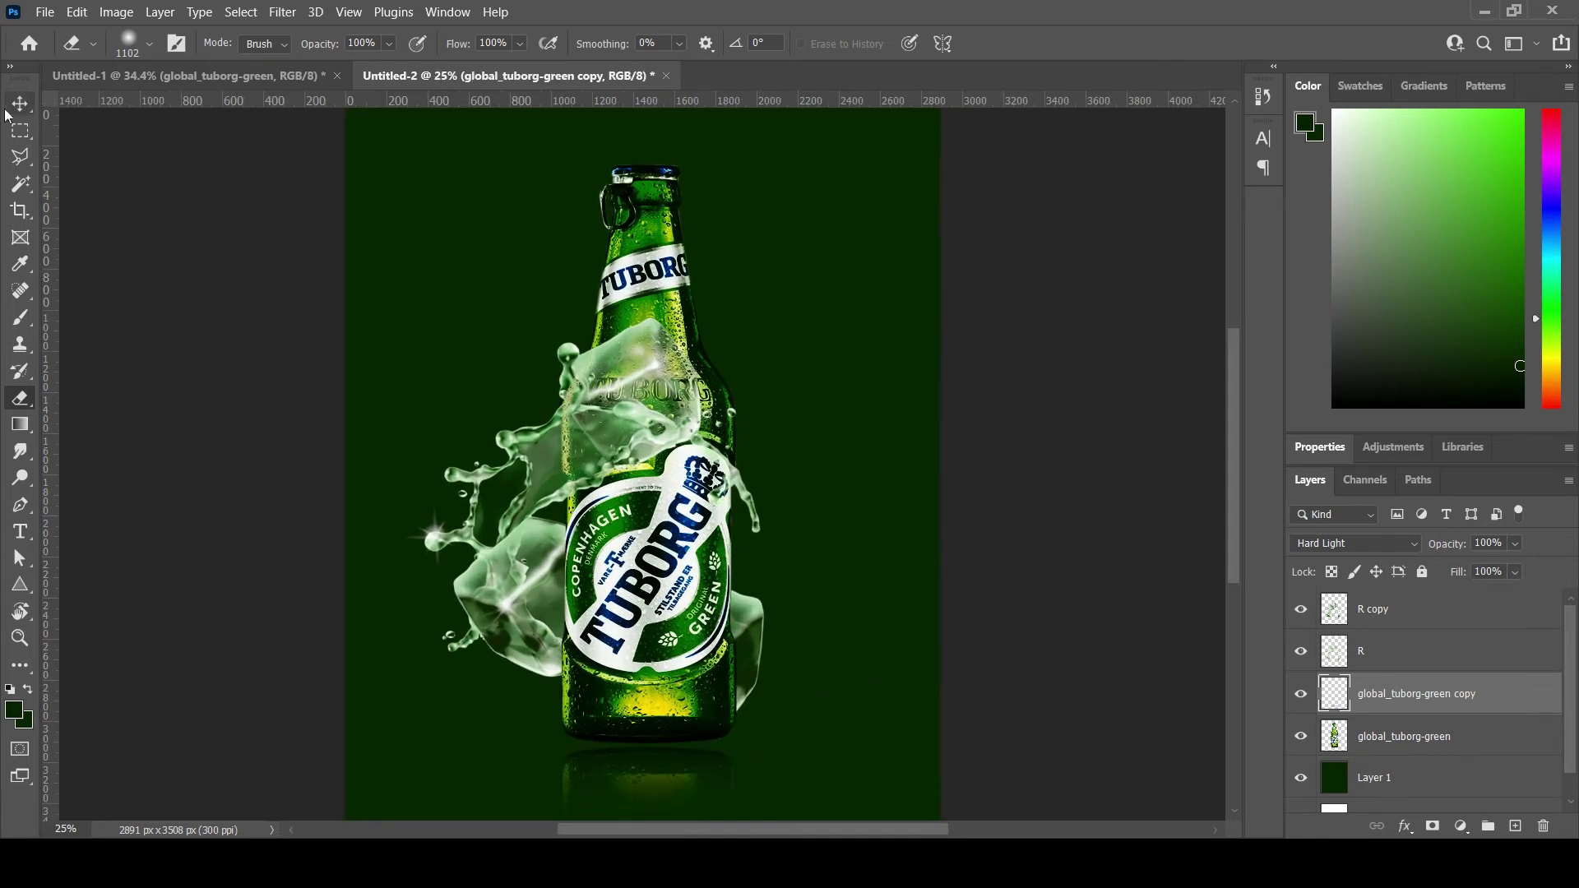
pyautogui.click(13, 105)
pyautogui.click(1466, 764)
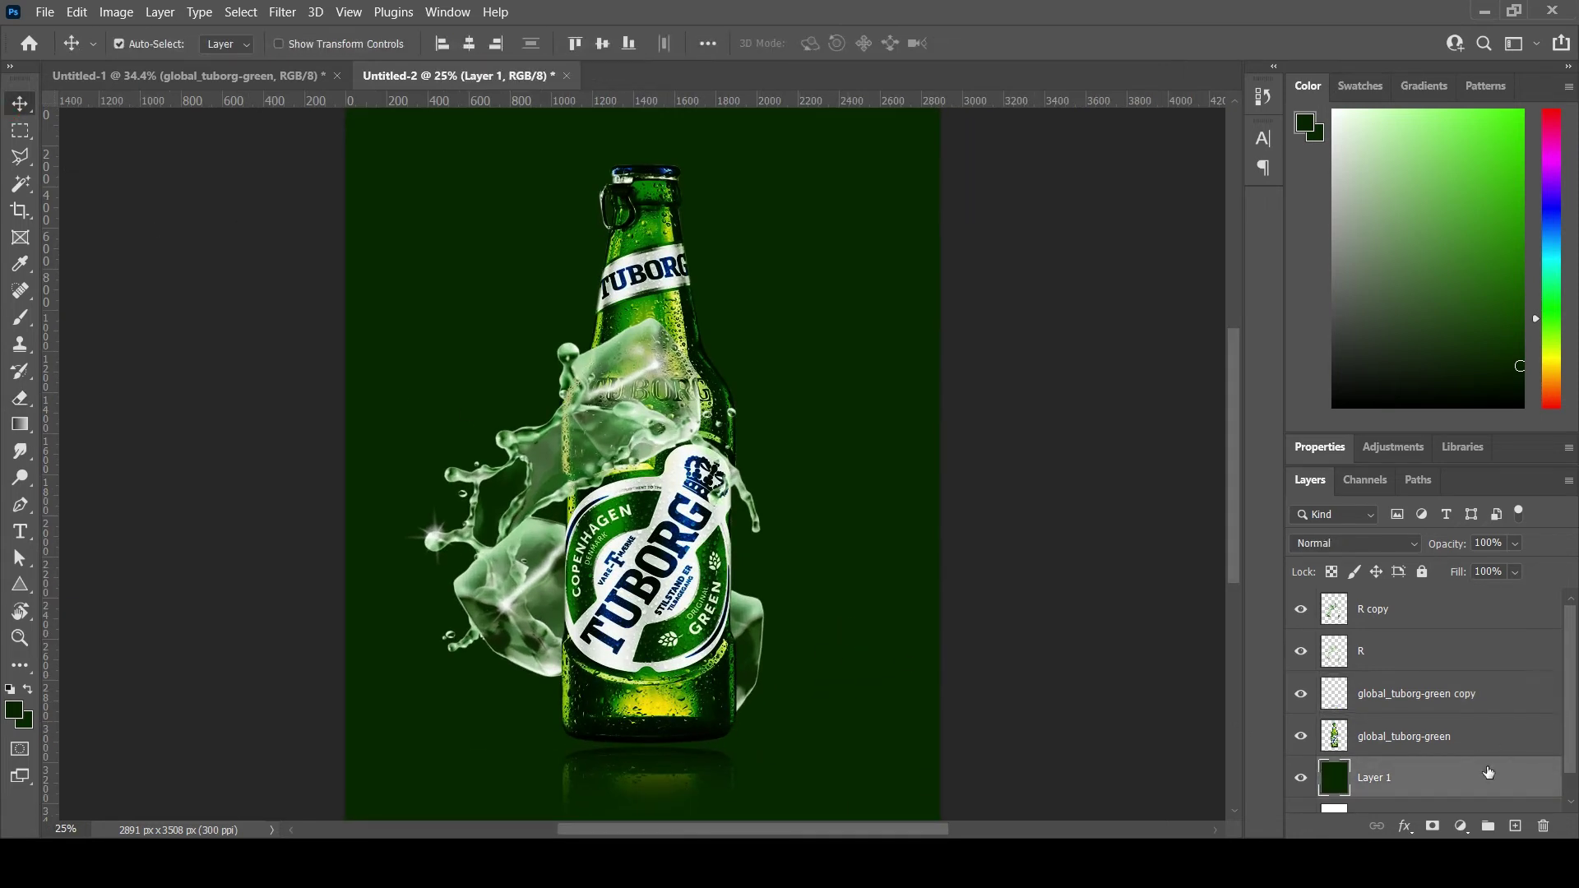
# Step: Place Embedded the dust texture image and enlarge it over the upper poster
pyautogui.scroll(-1, 1465, 763)
pyautogui.scroll(1, 839, 342)
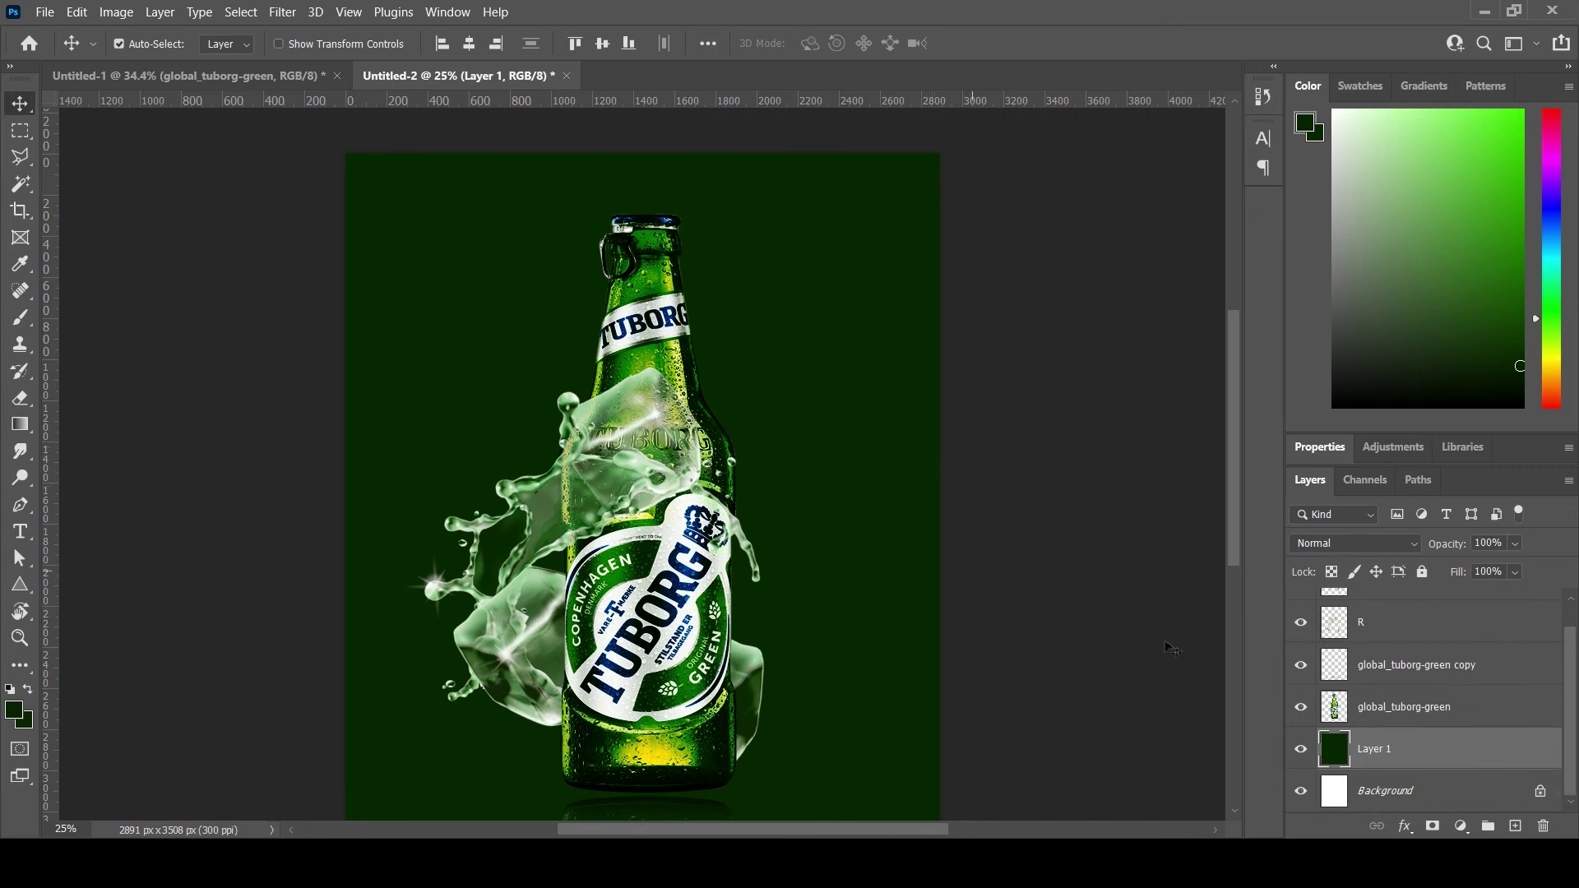
pyautogui.click(45, 12)
pyautogui.click(82, 413)
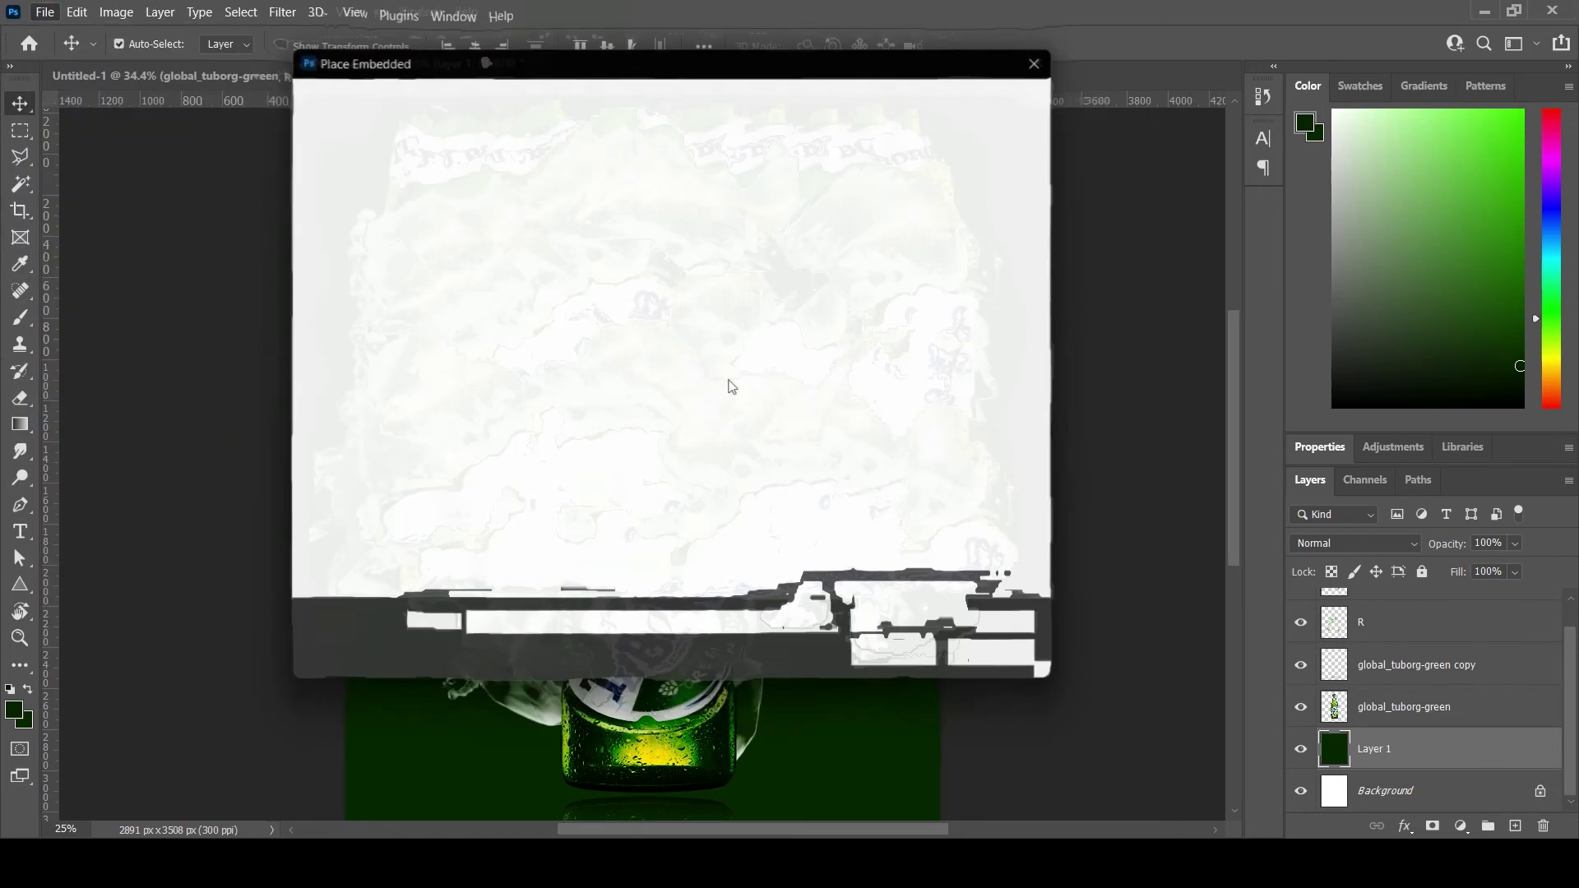
pyautogui.doubleClick(516, 222)
pyautogui.moveTo(868, 568); pyautogui.dragTo(872, 440)
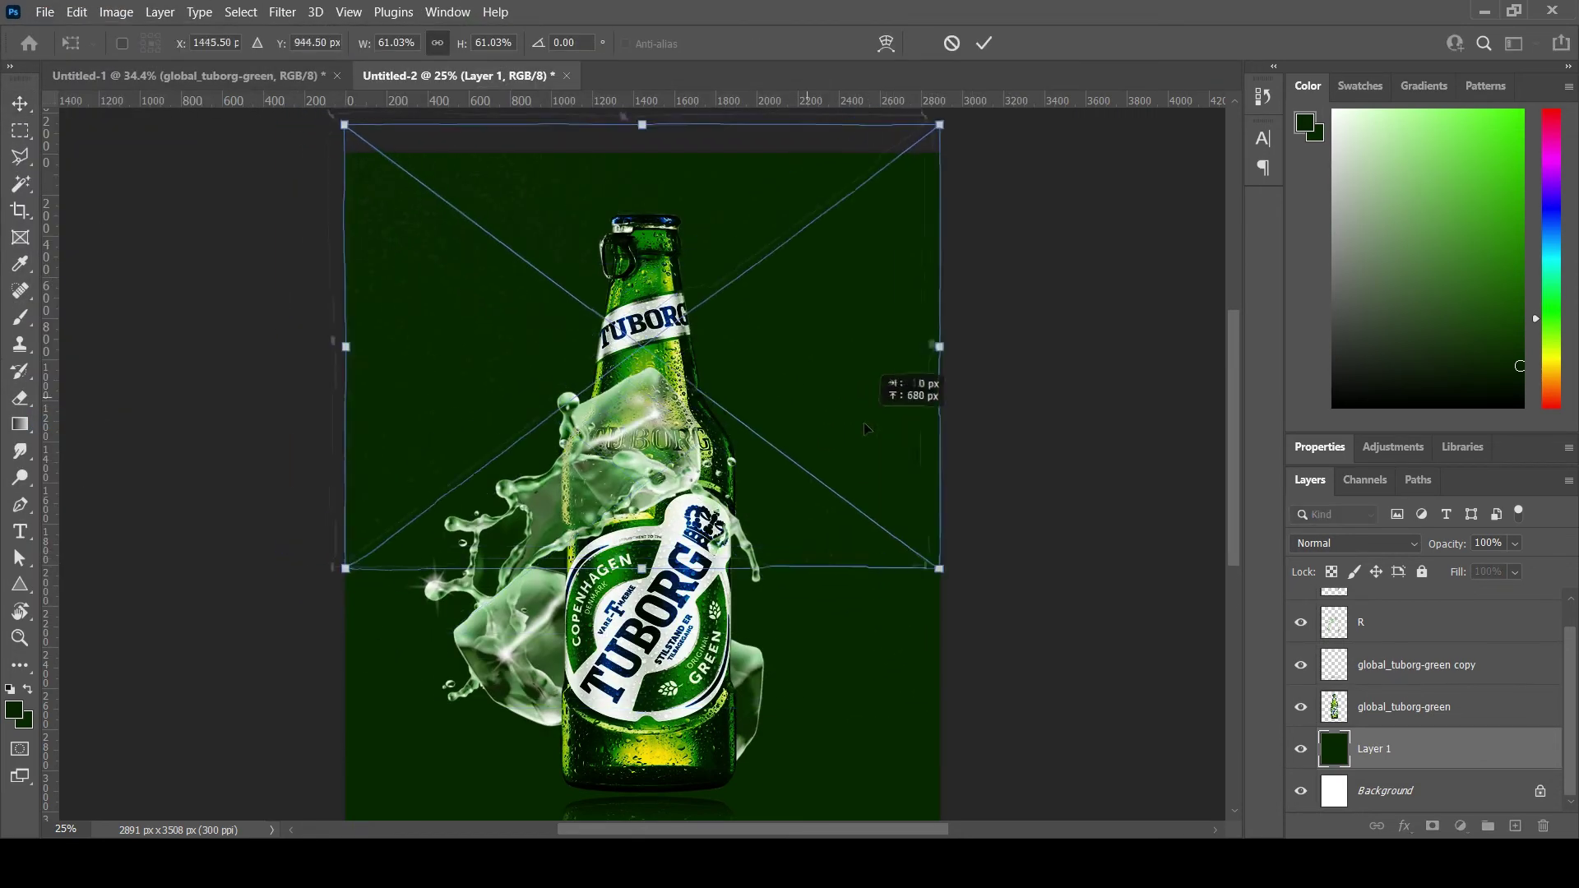
pyautogui.moveTo(944, 566); pyautogui.dragTo(987, 667)
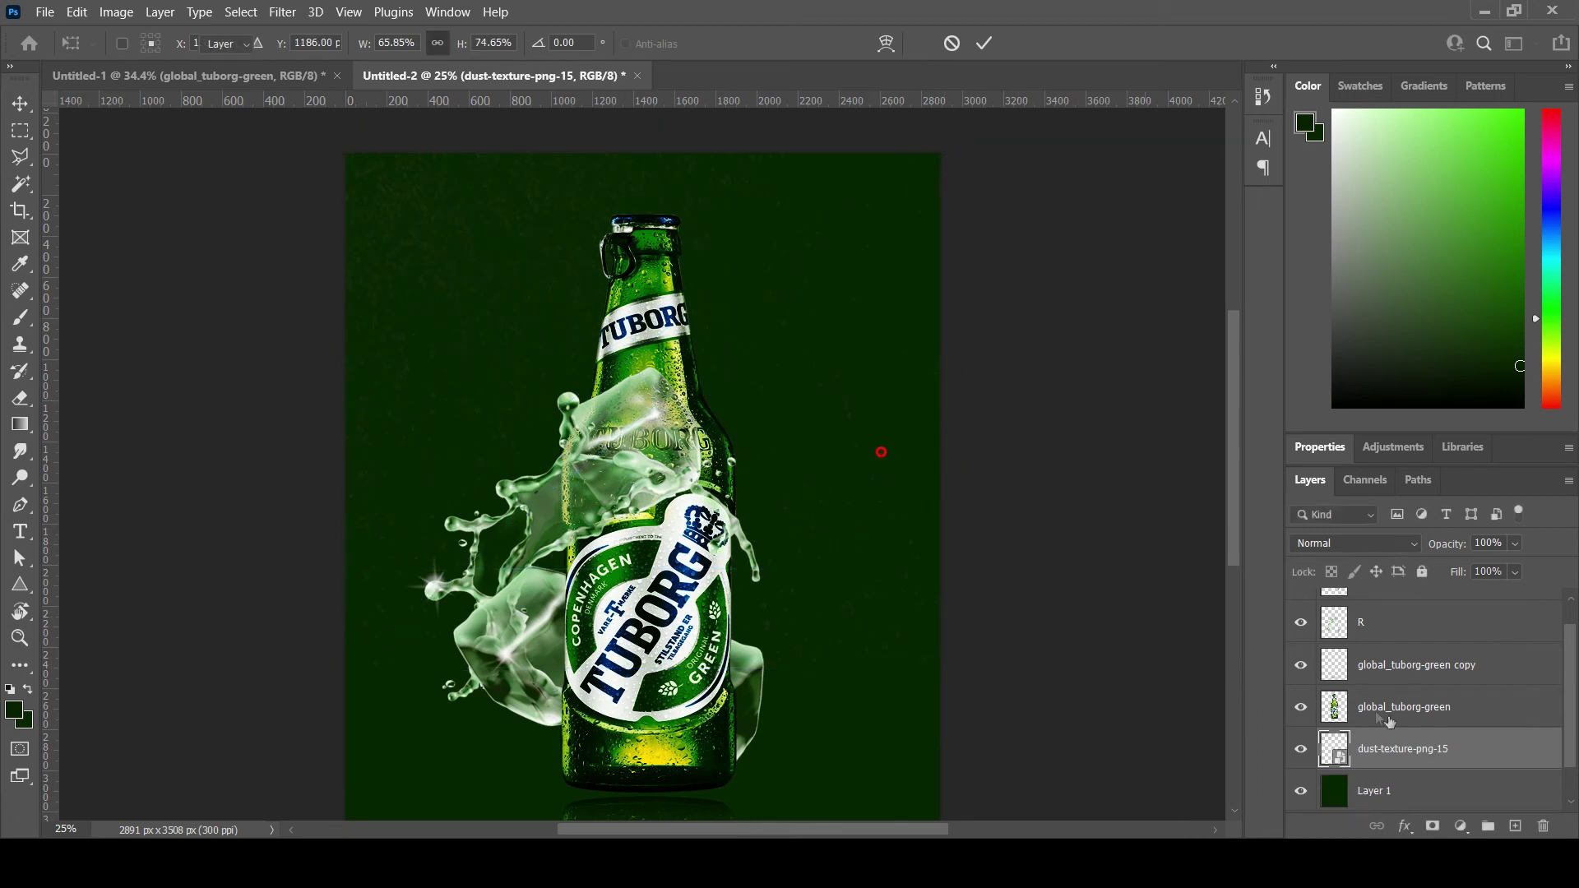
pyautogui.press('Return')
# Step: Rasterize the dust-texture layer and set its blend mode to Divide
pyautogui.rightClick(1415, 749)
pyautogui.click(1267, 381)
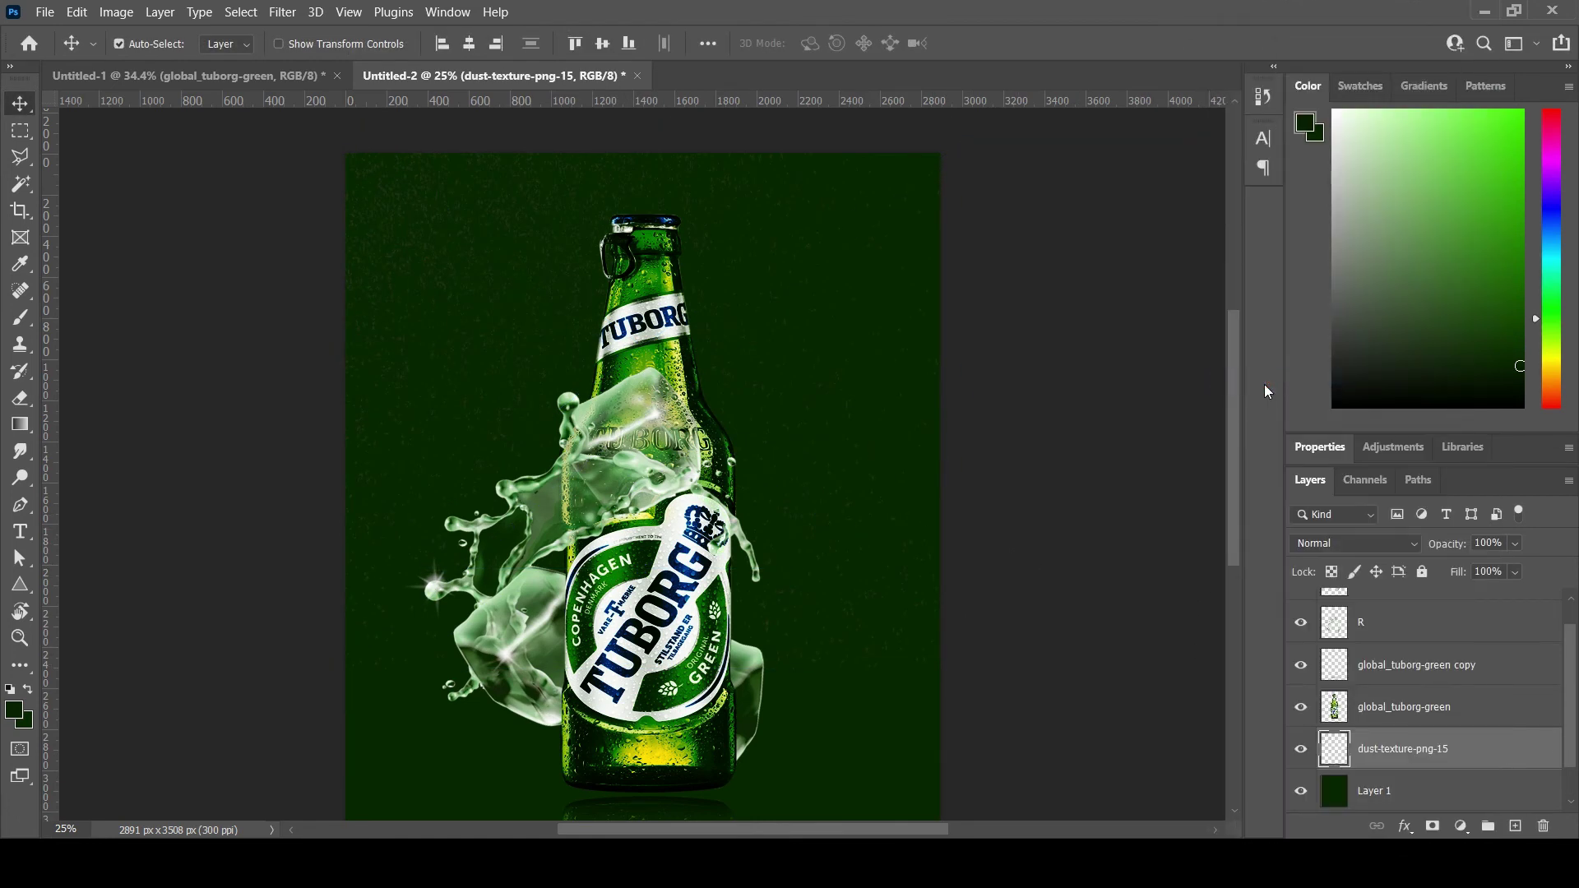
pyautogui.click(1388, 538)
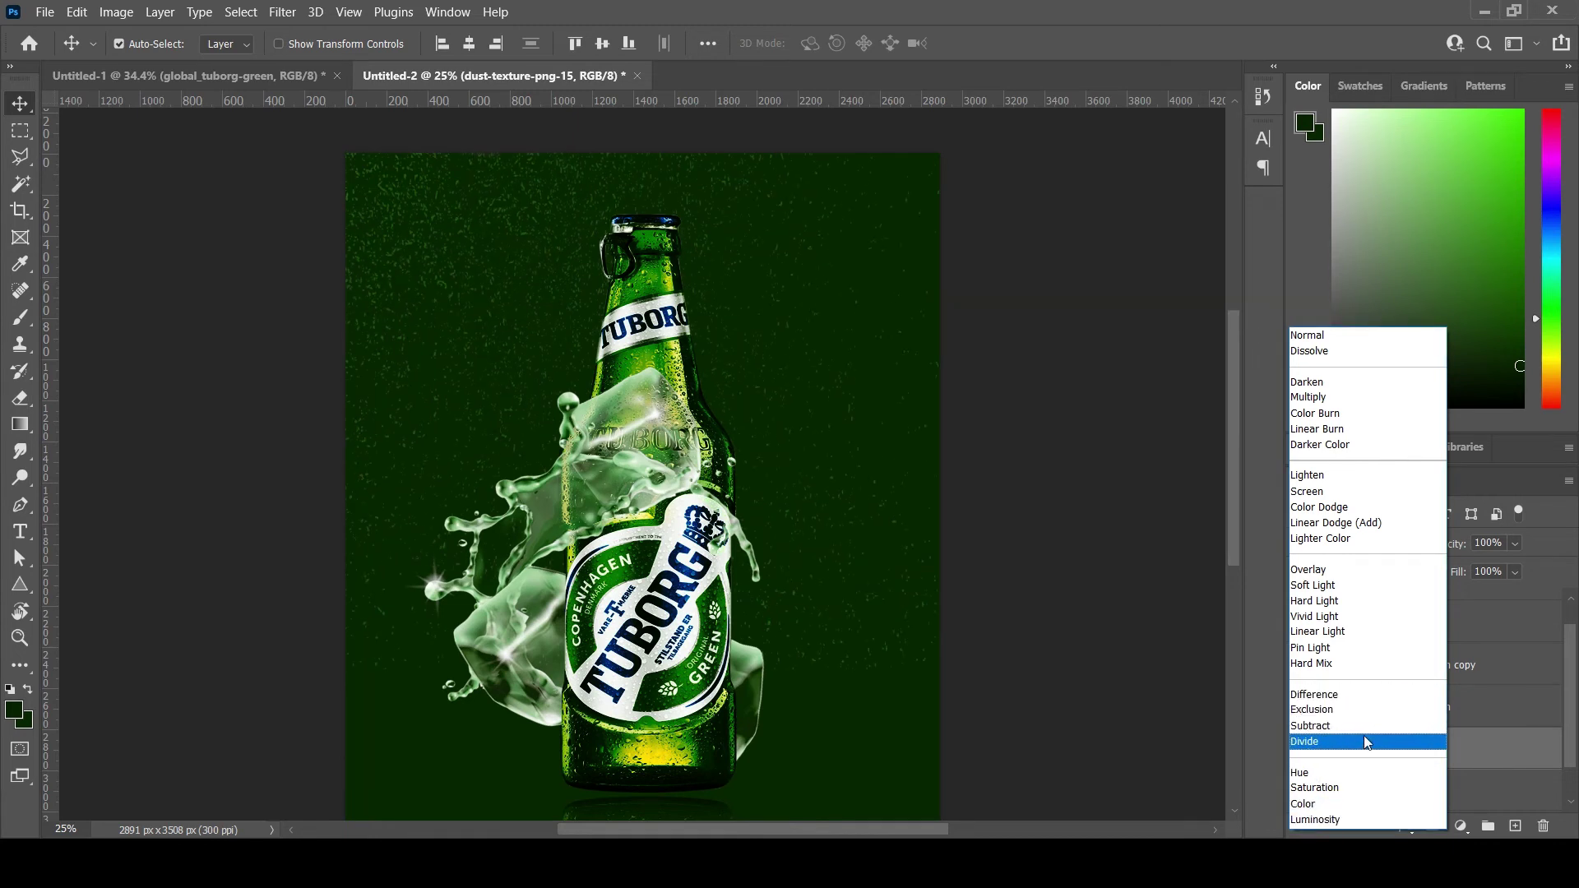
pyautogui.click(1367, 744)
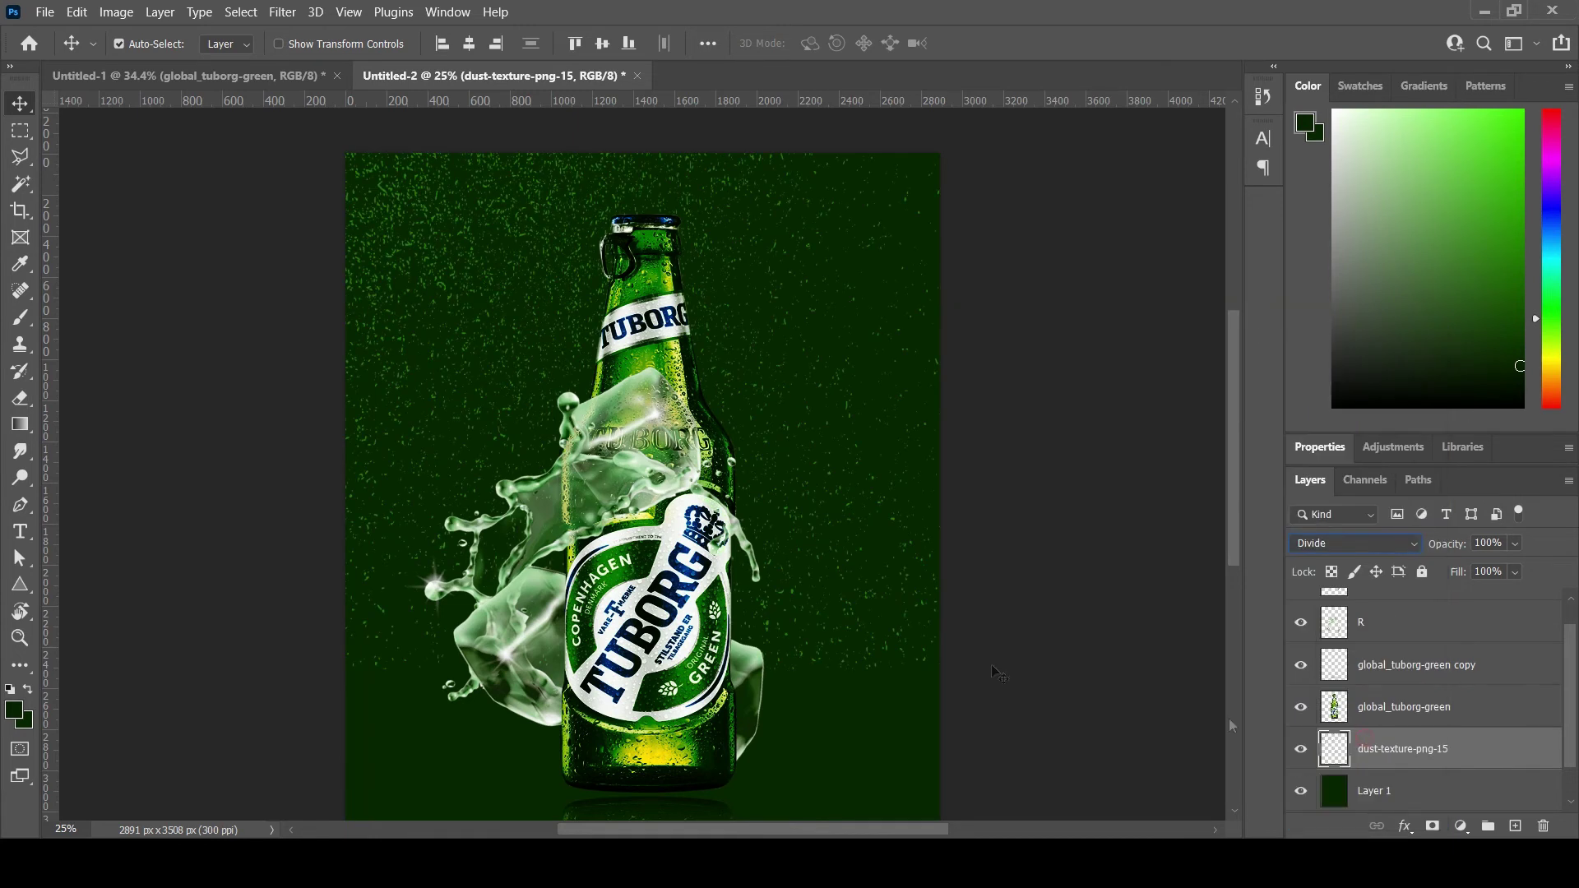
# Step: Erase unwanted parts of the dust texture with the Eraser
pyautogui.click(27, 399)
pyautogui.rightClick(772, 581)
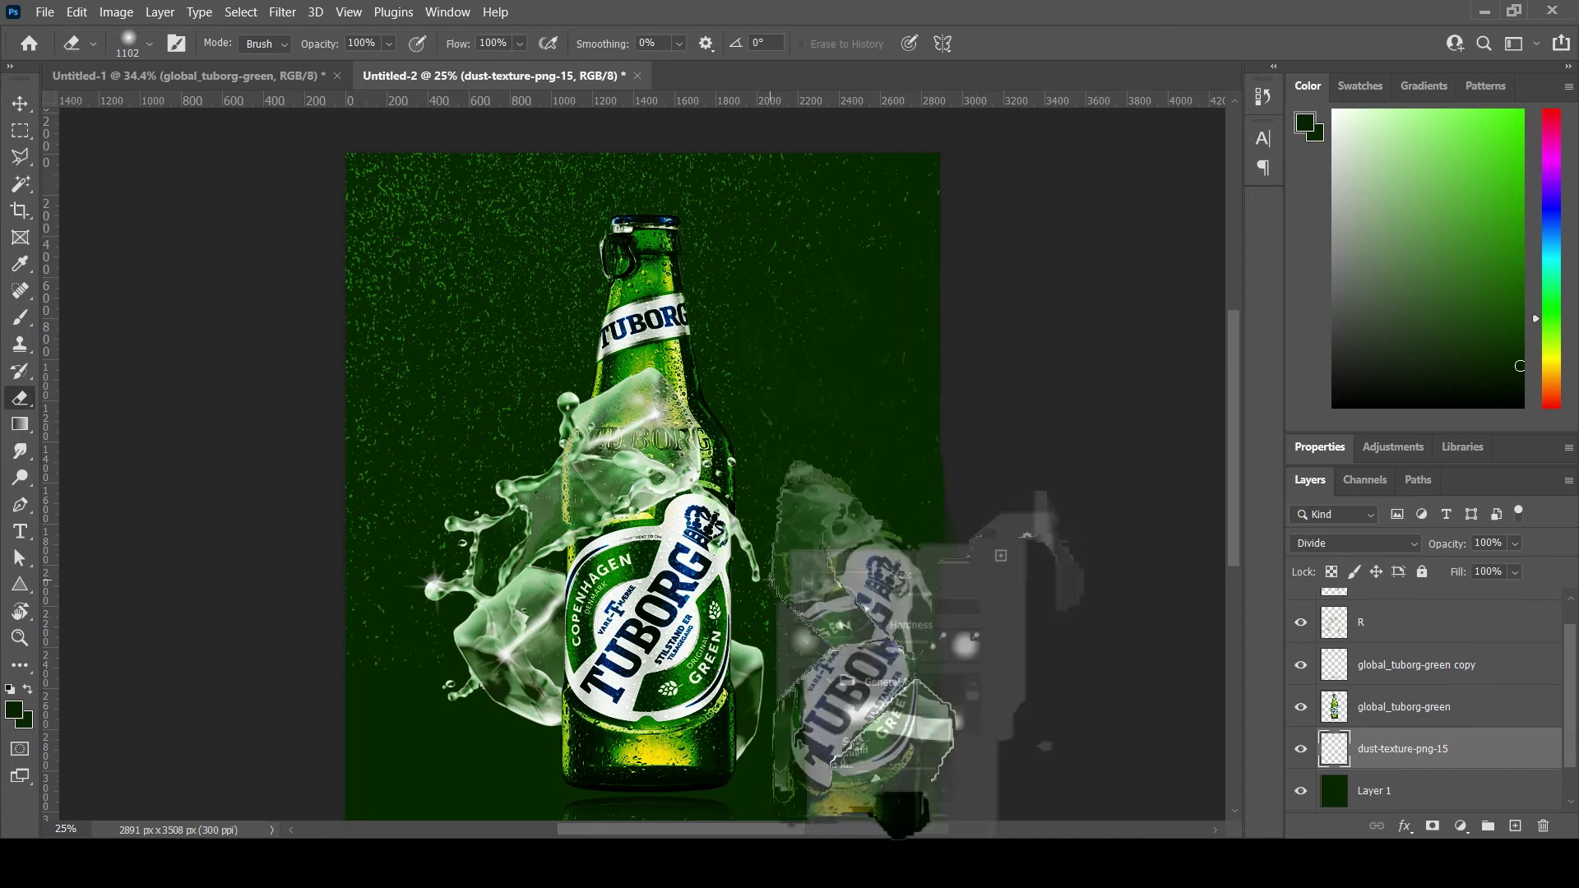
pyautogui.click(433, 777)
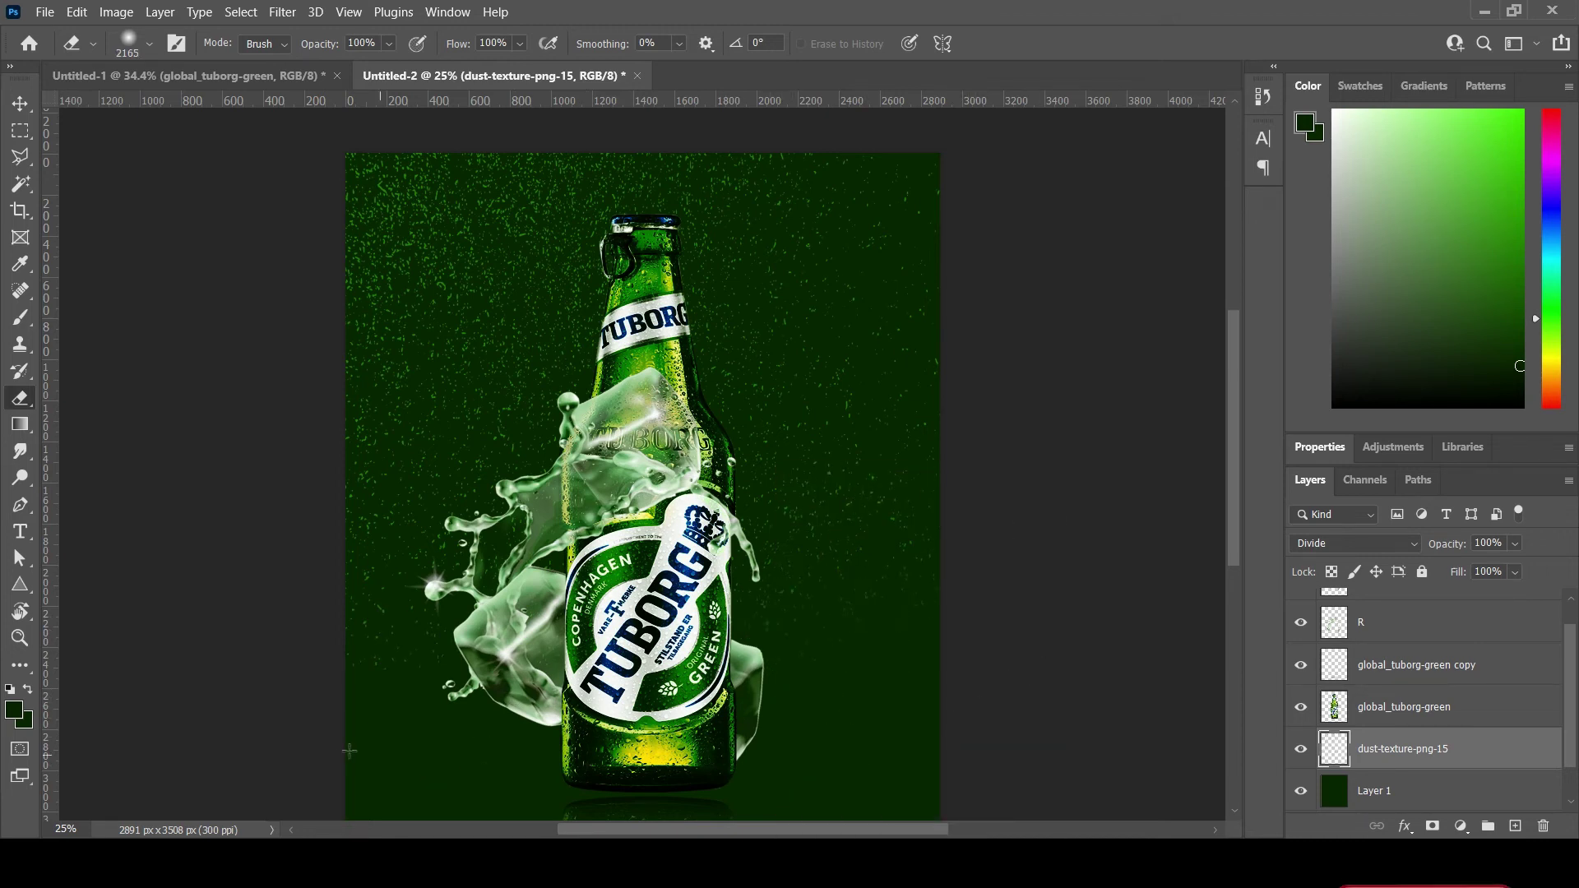
pyautogui.click(19, 103)
pyautogui.scroll(-1, 1396, 749)
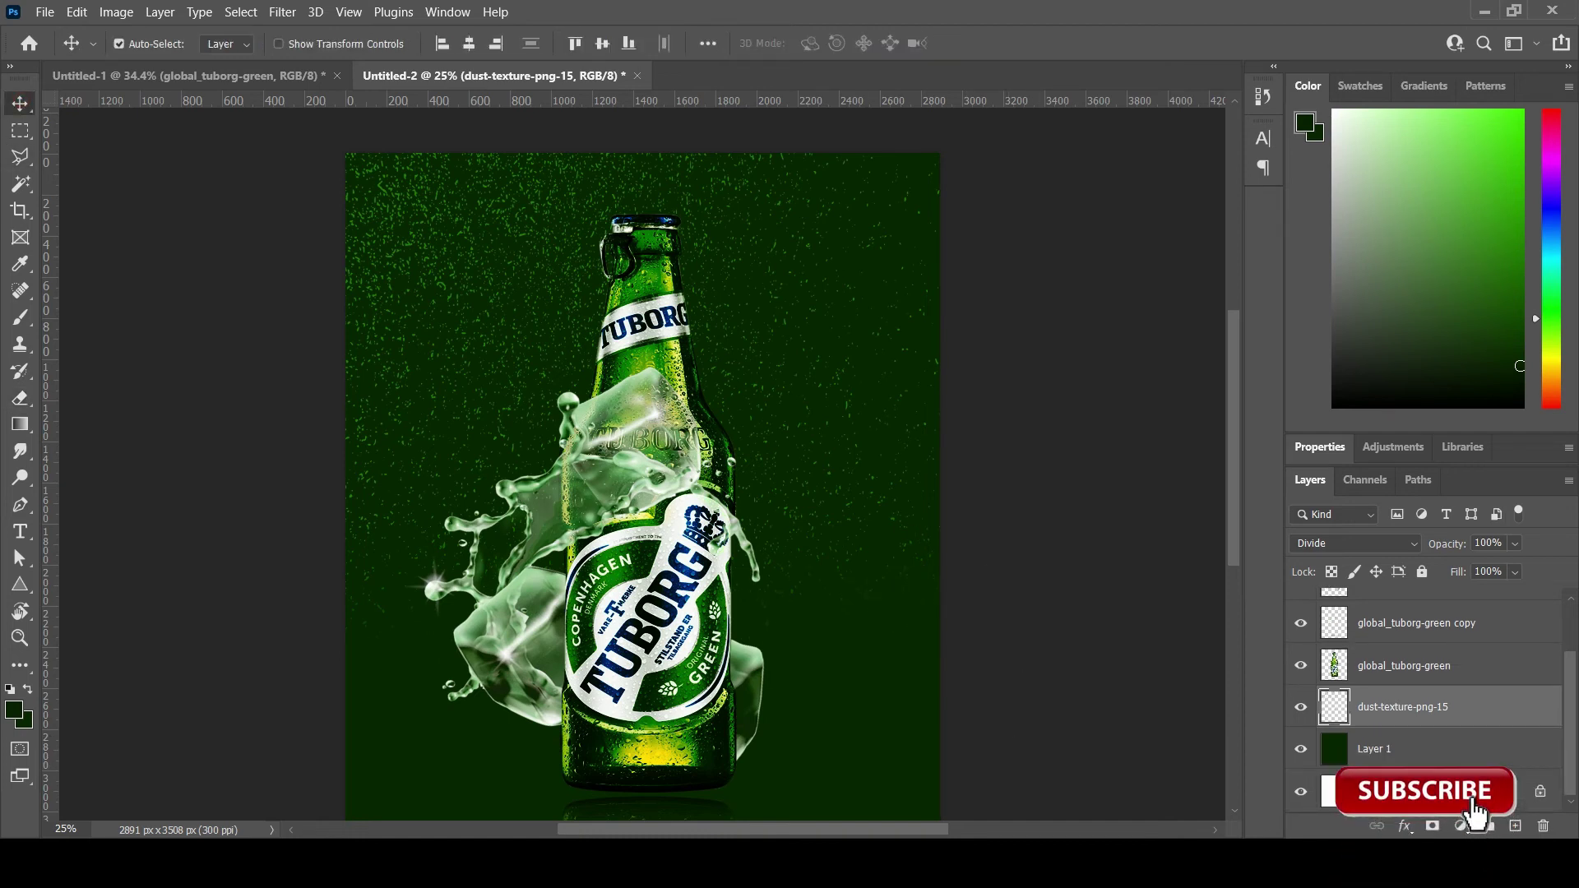
pyautogui.scroll(-2, 956, 728)
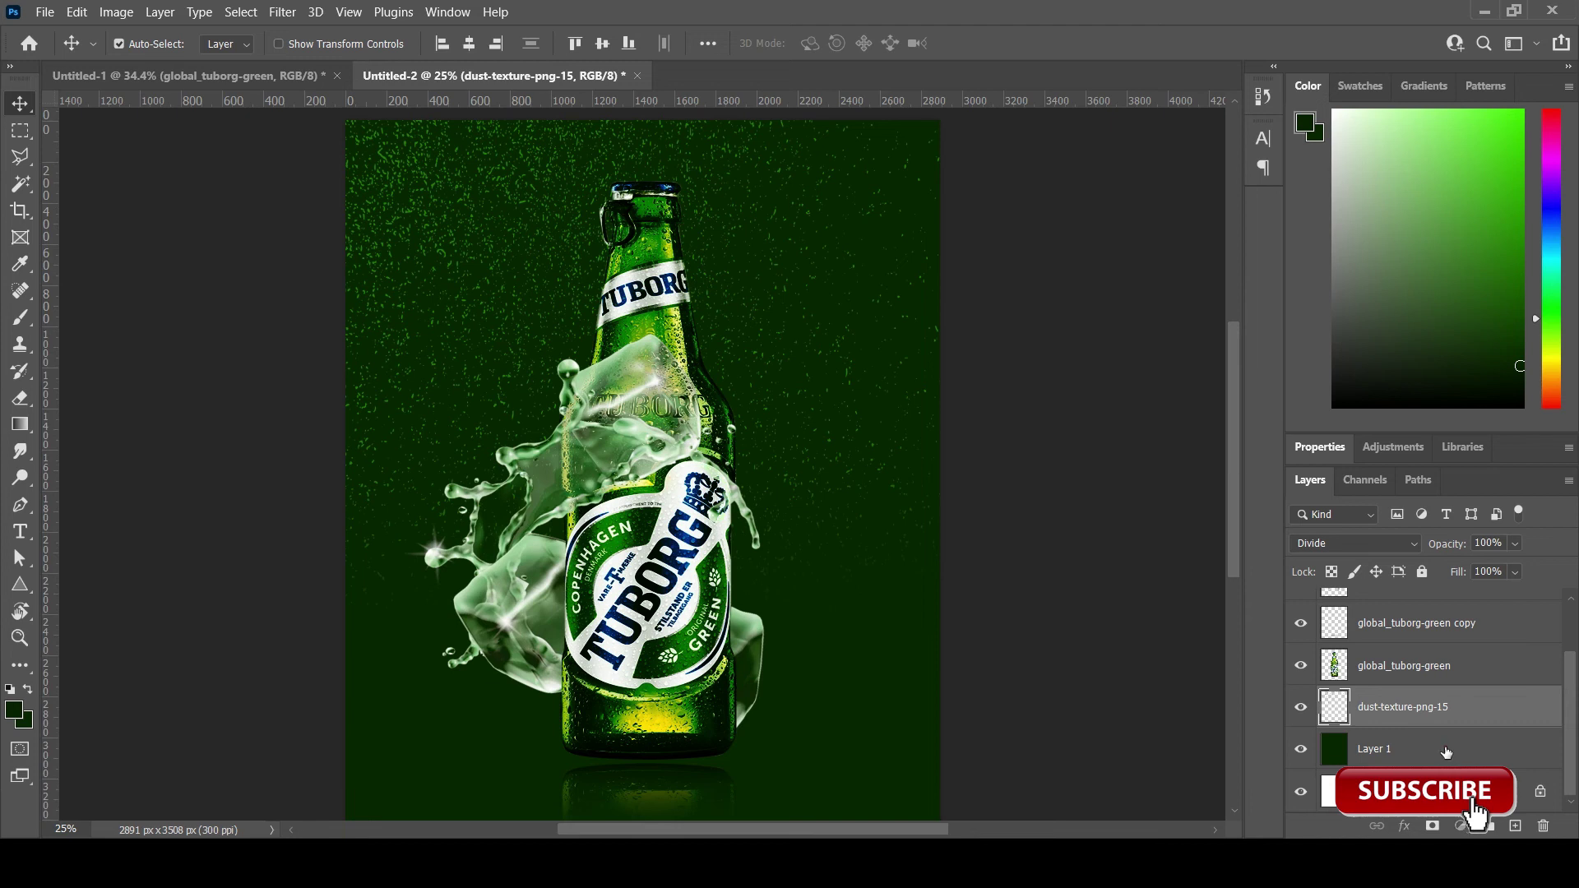
# Step: On Layer 1, make a rectangular selection across the poster's bottom
pyautogui.click(1447, 753)
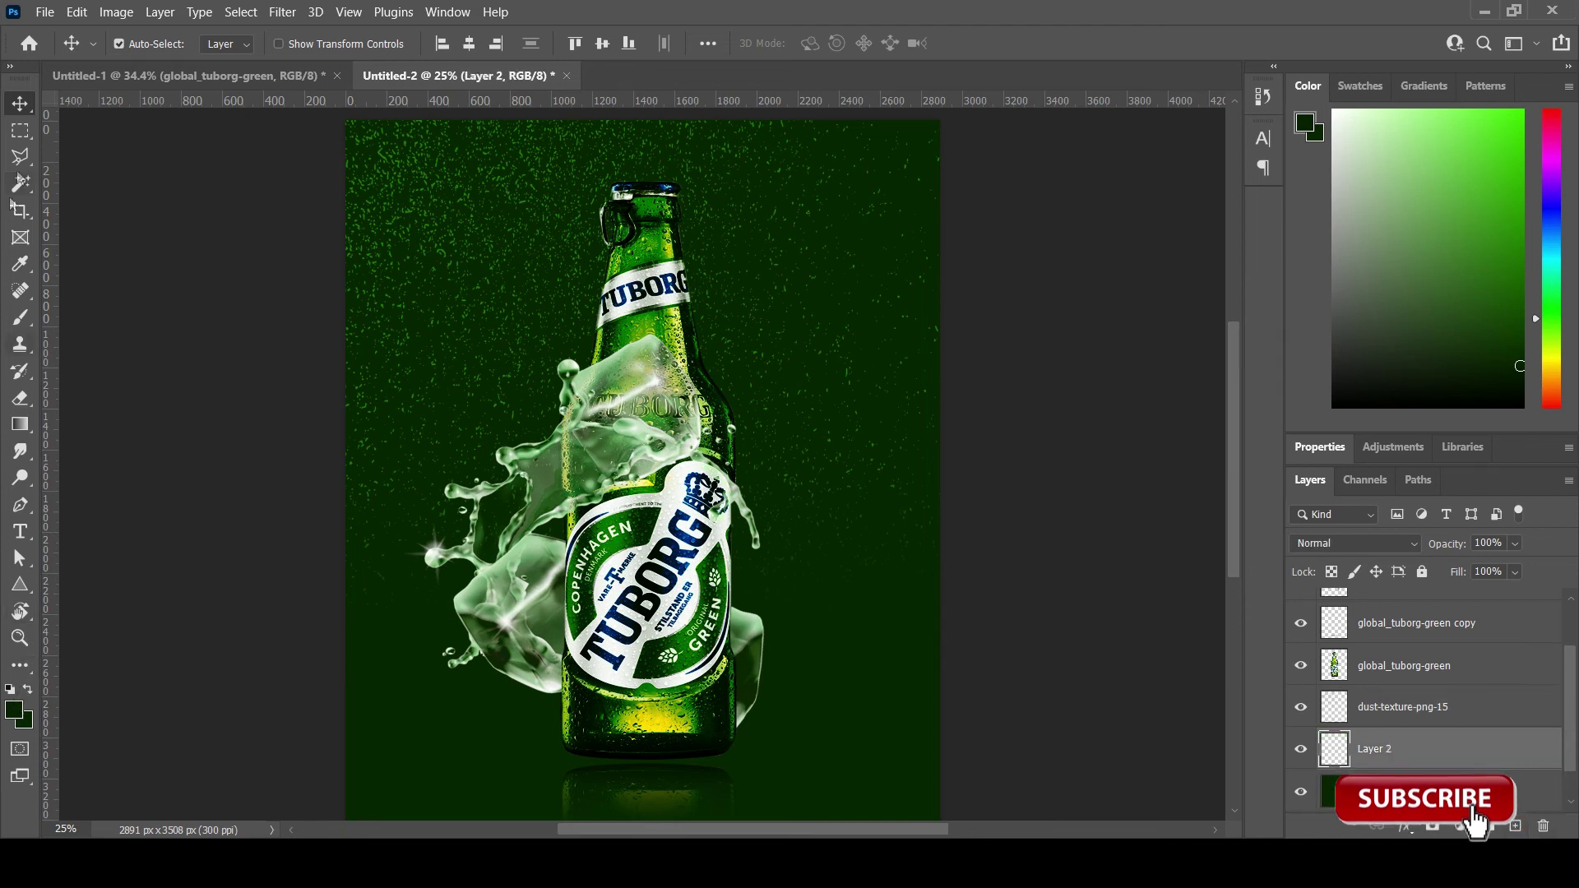
pyautogui.click(20, 131)
pyautogui.moveTo(344, 681); pyautogui.dragTo(1089, 825)
pyautogui.scroll(-5, 1088, 825)
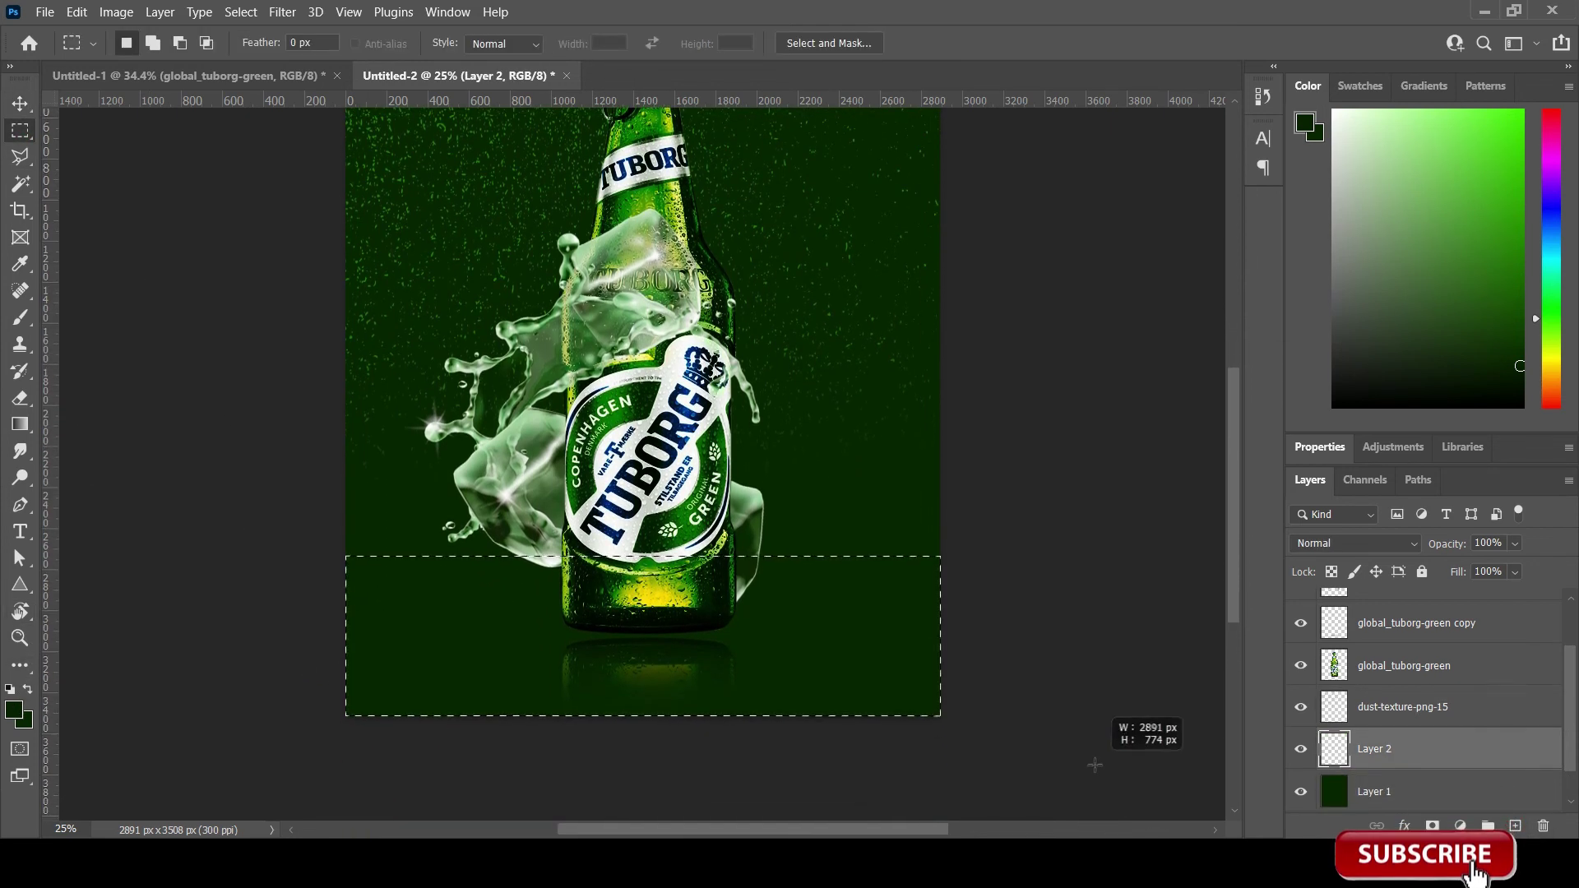
# Step: Fill the bottom selection with a dark green Basics gradient, then deselect
pyautogui.press('g')
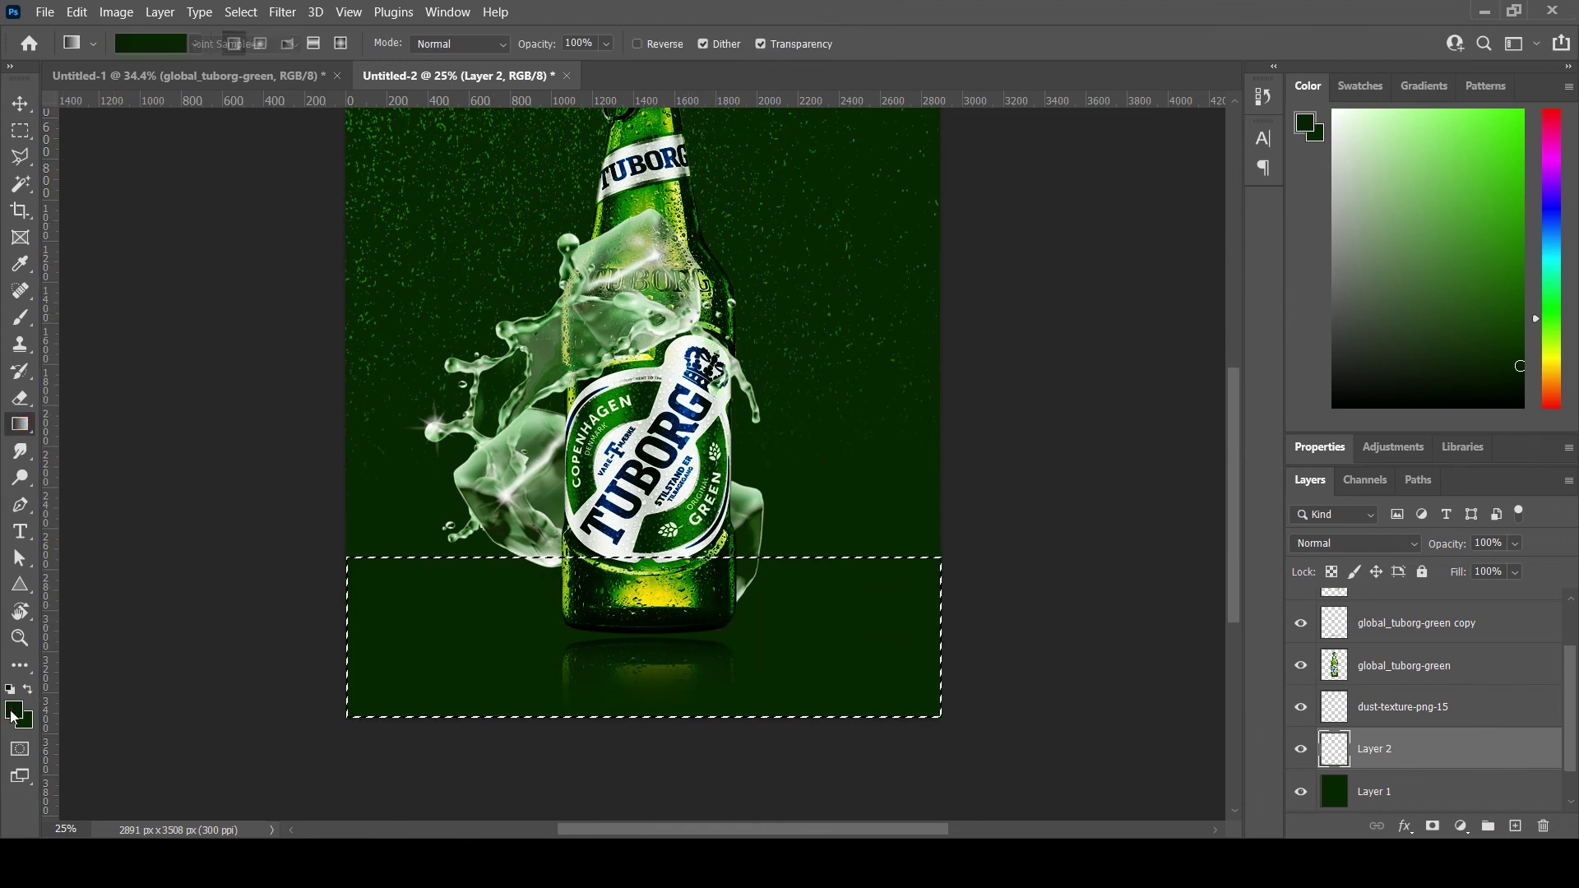
pyautogui.click(13, 712)
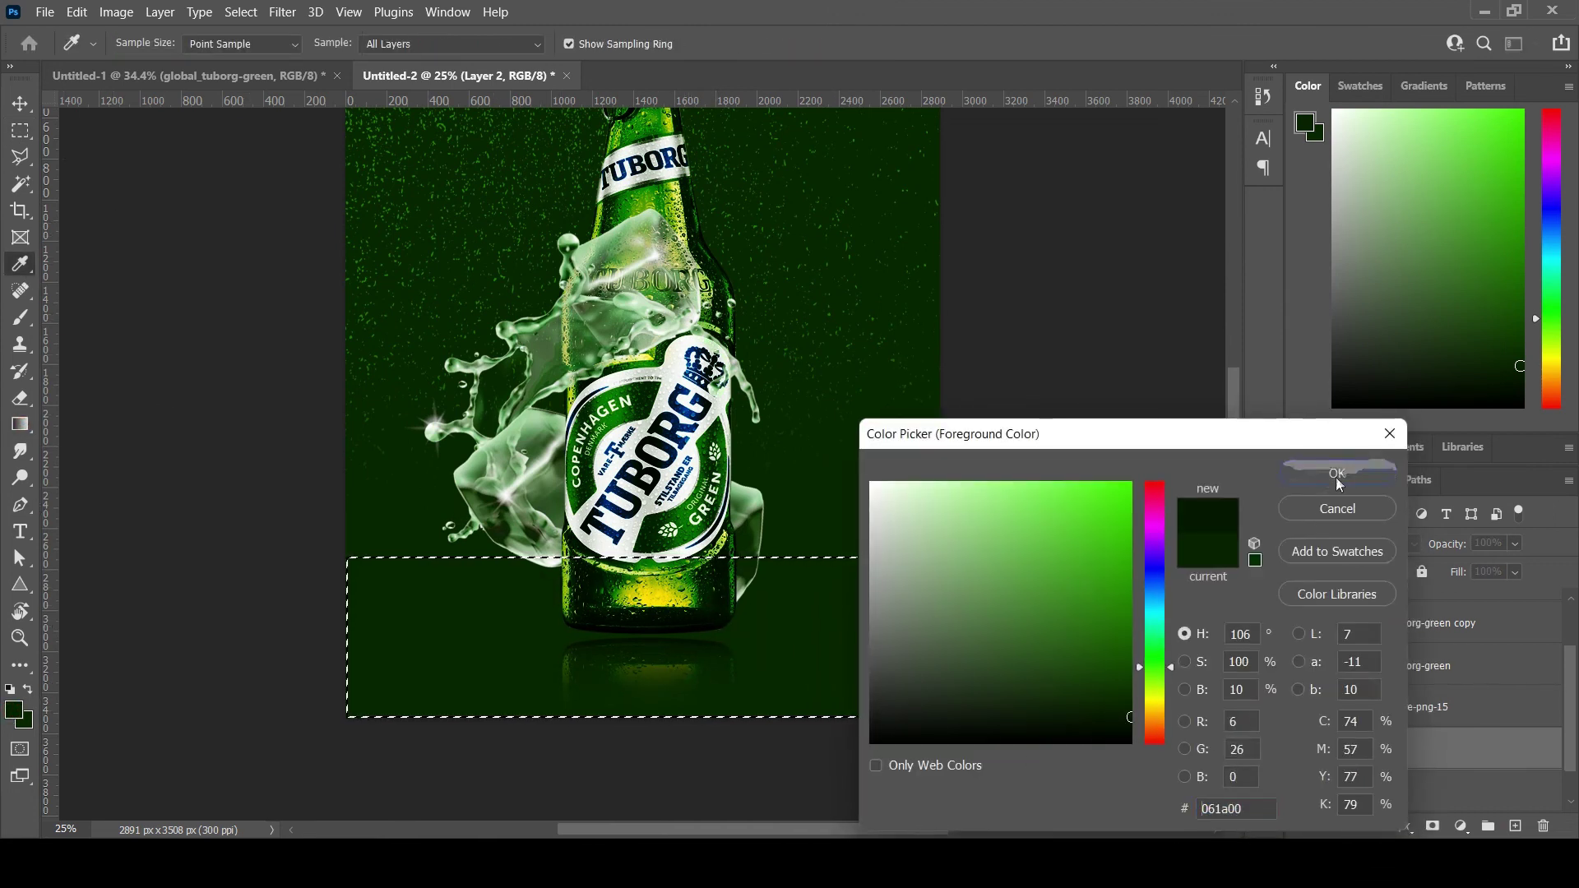
pyautogui.click(1338, 474)
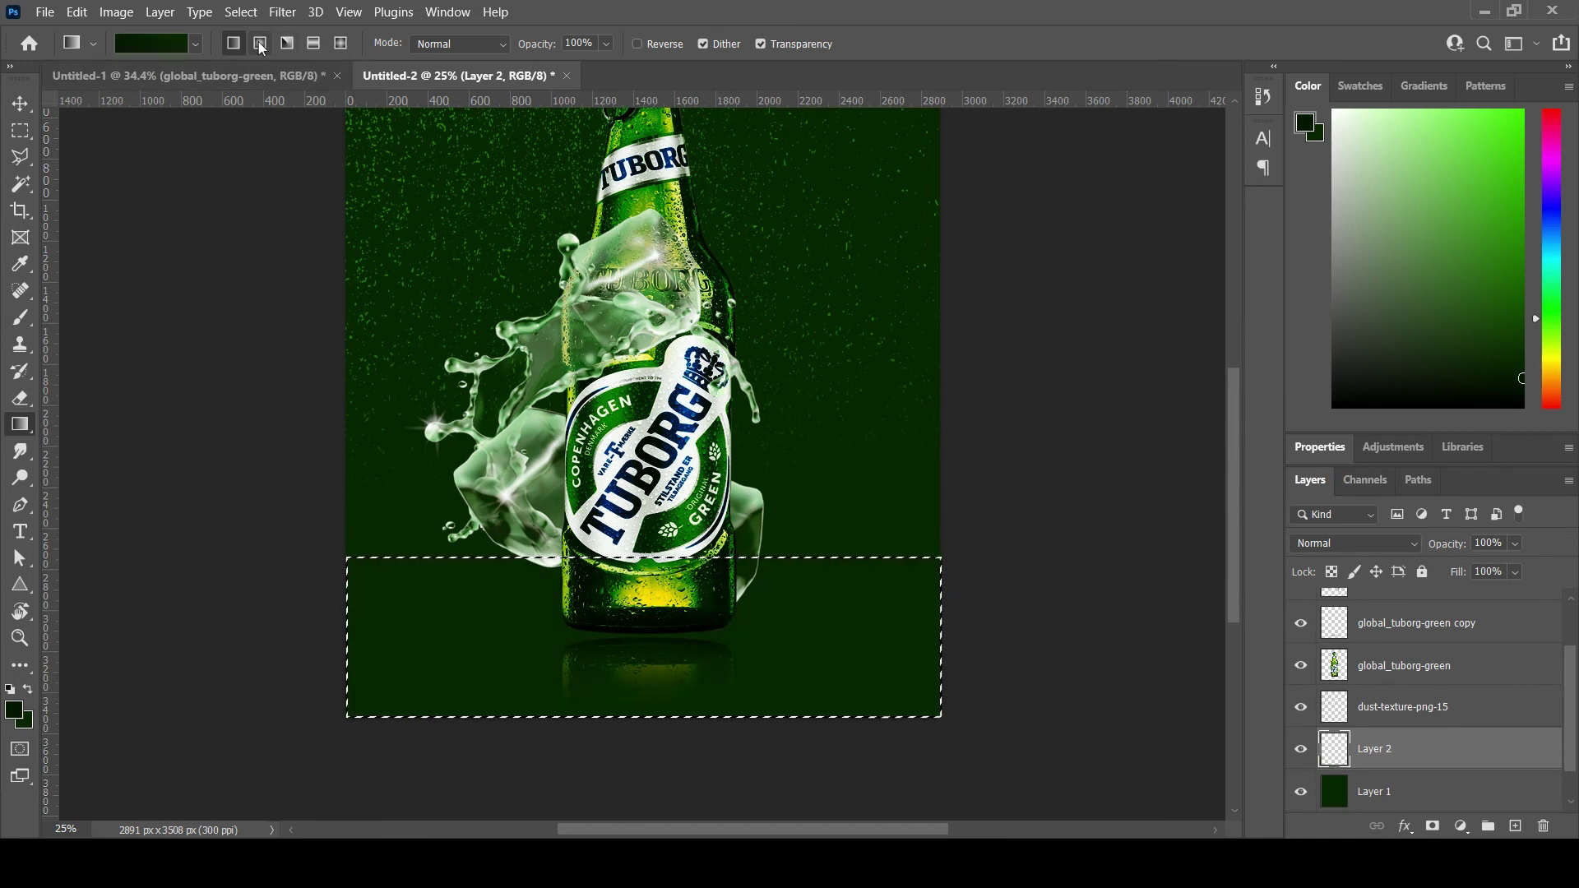
pyautogui.click(171, 47)
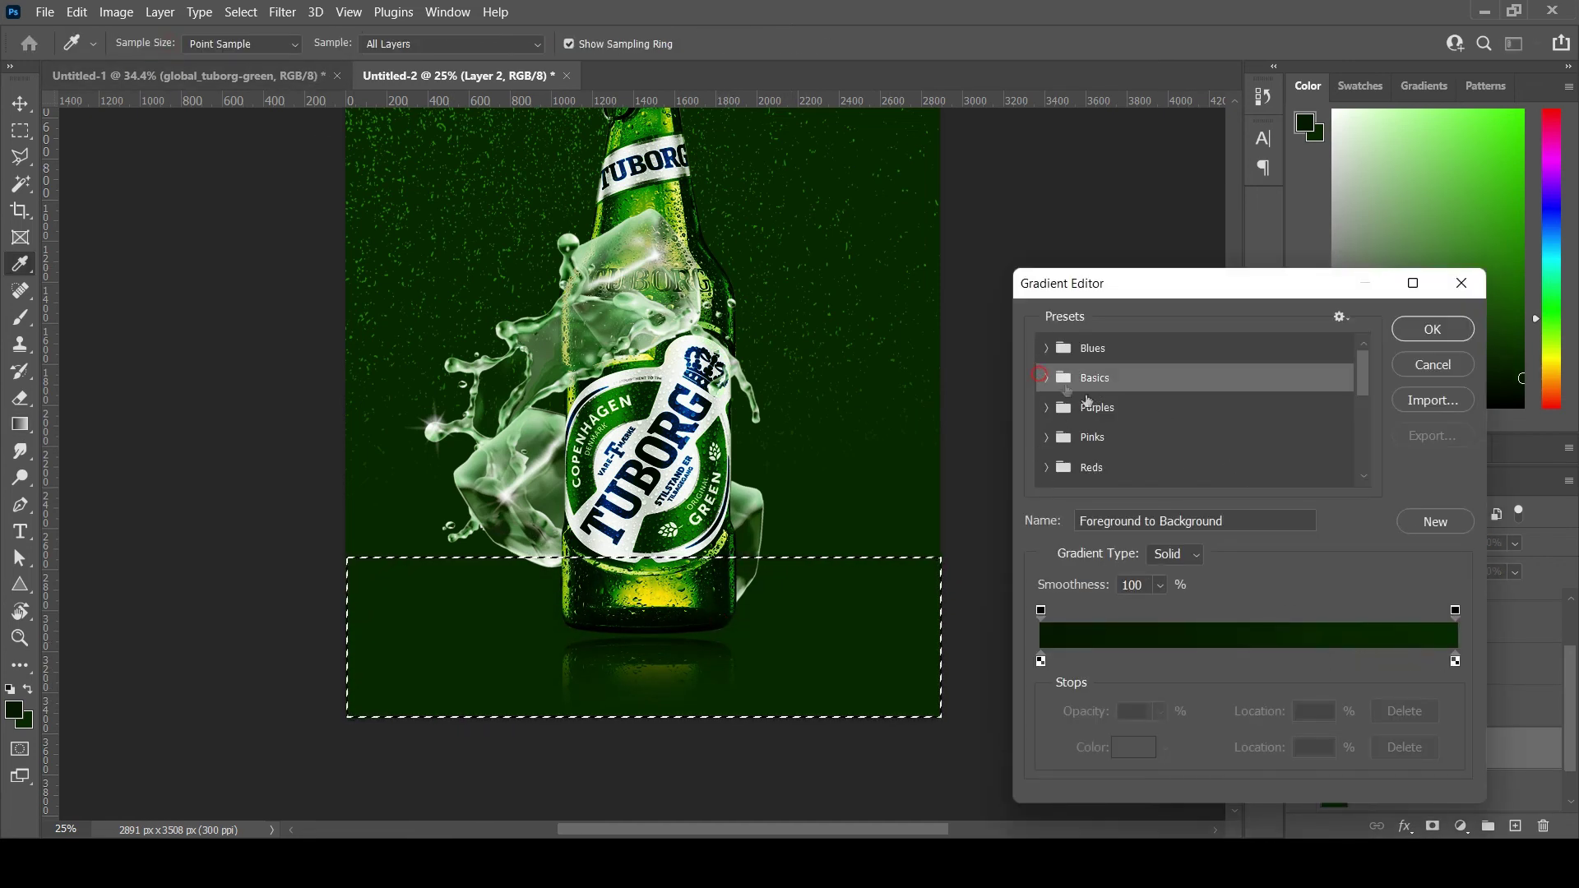
pyautogui.click(1048, 378)
pyautogui.moveTo(657, 583); pyautogui.dragTo(656, 639)
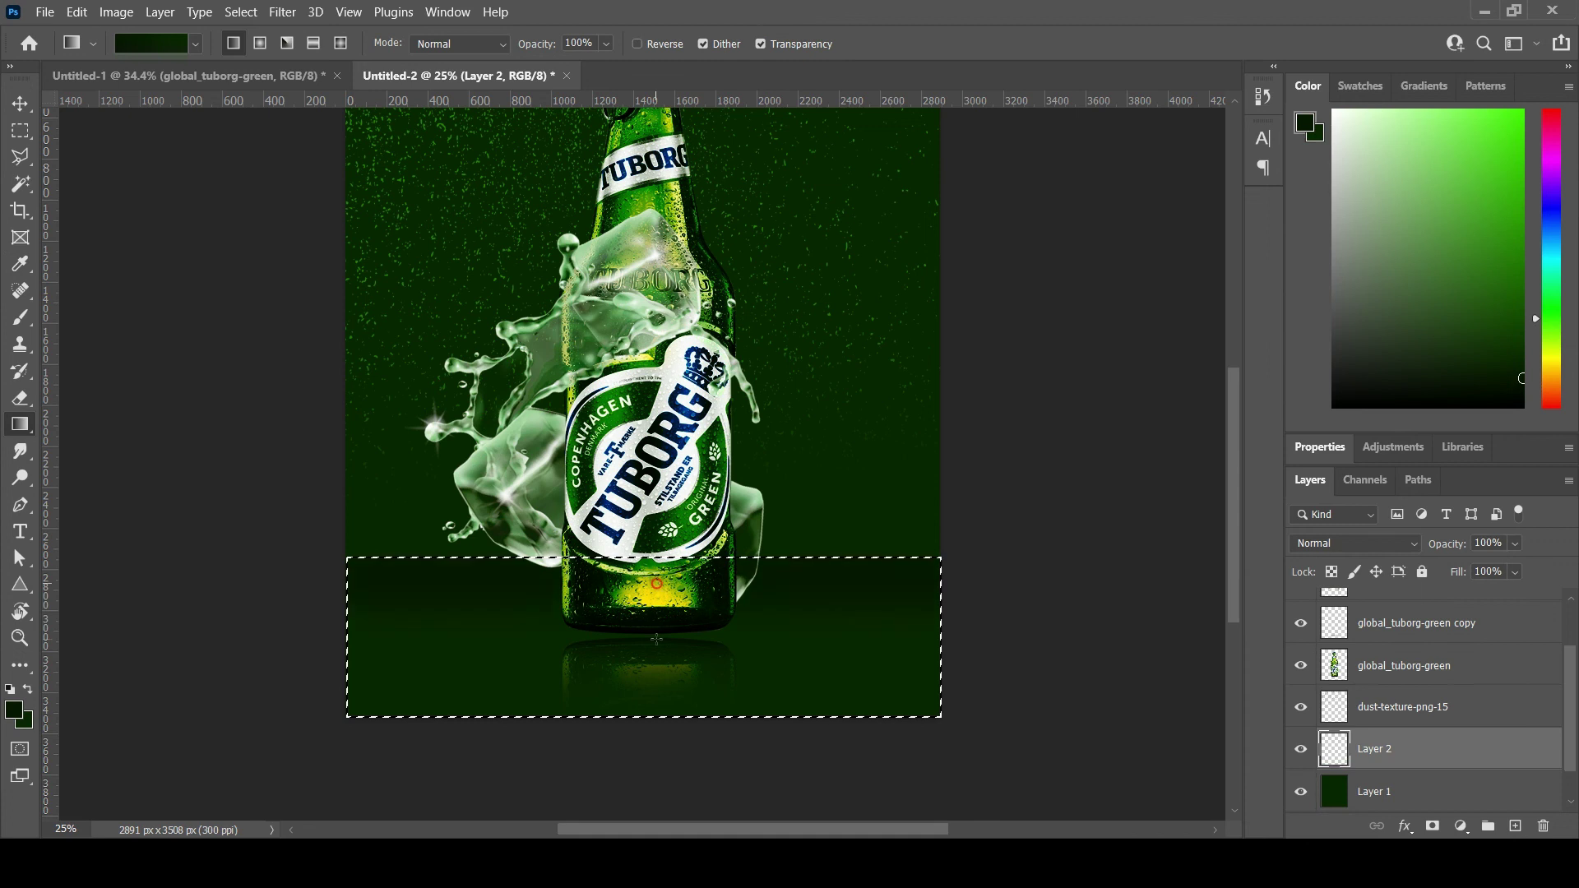
pyautogui.moveTo(664, 576); pyautogui.dragTo(670, 633)
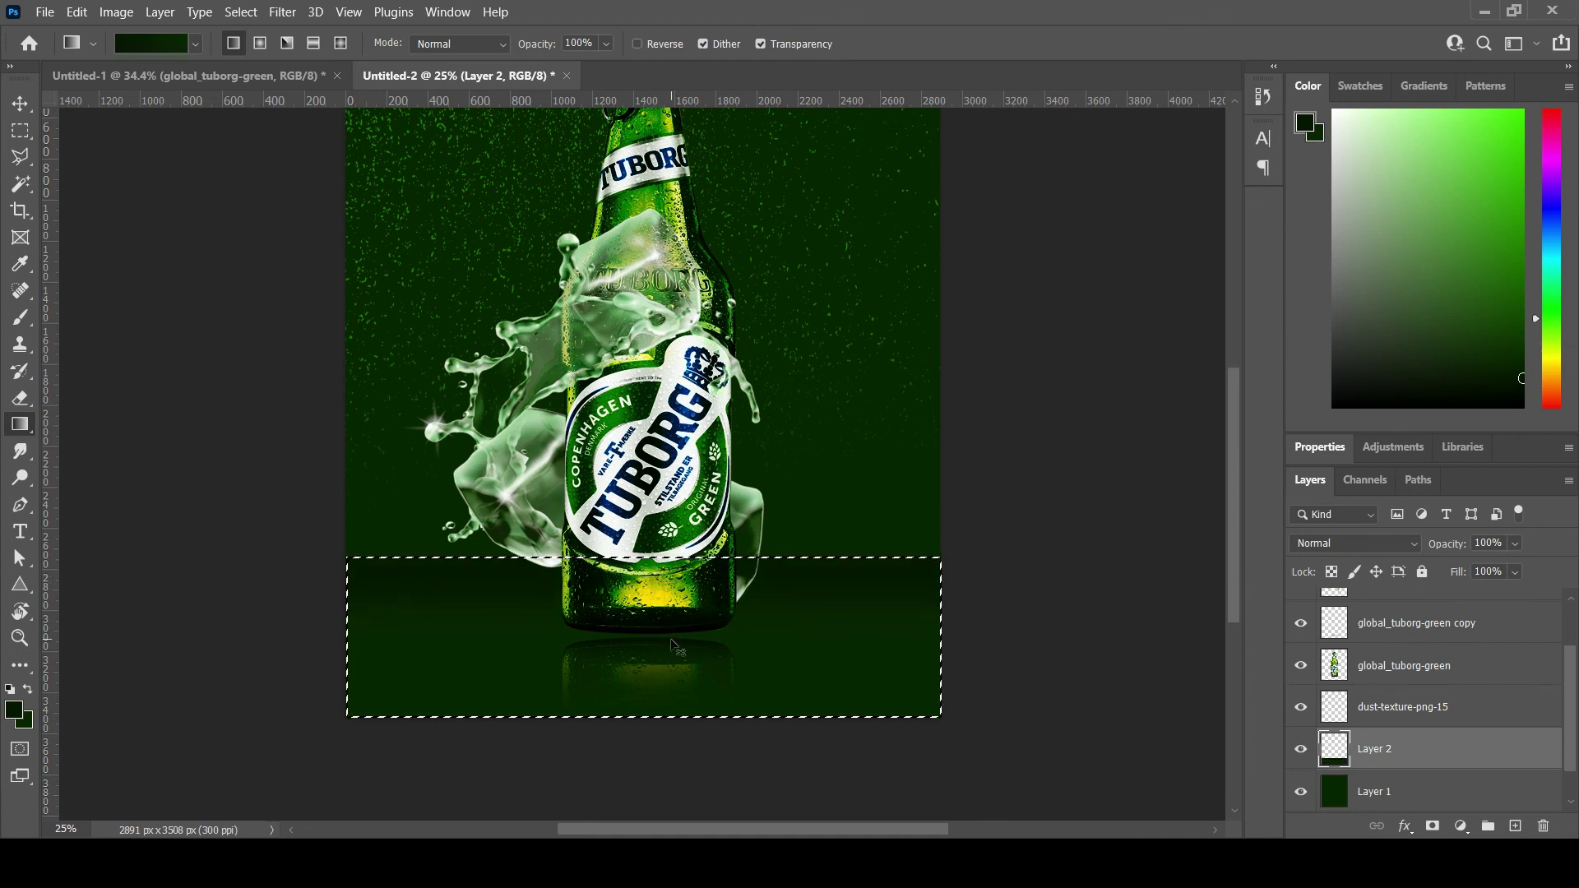
pyautogui.hotkey('ctrl', 'd')
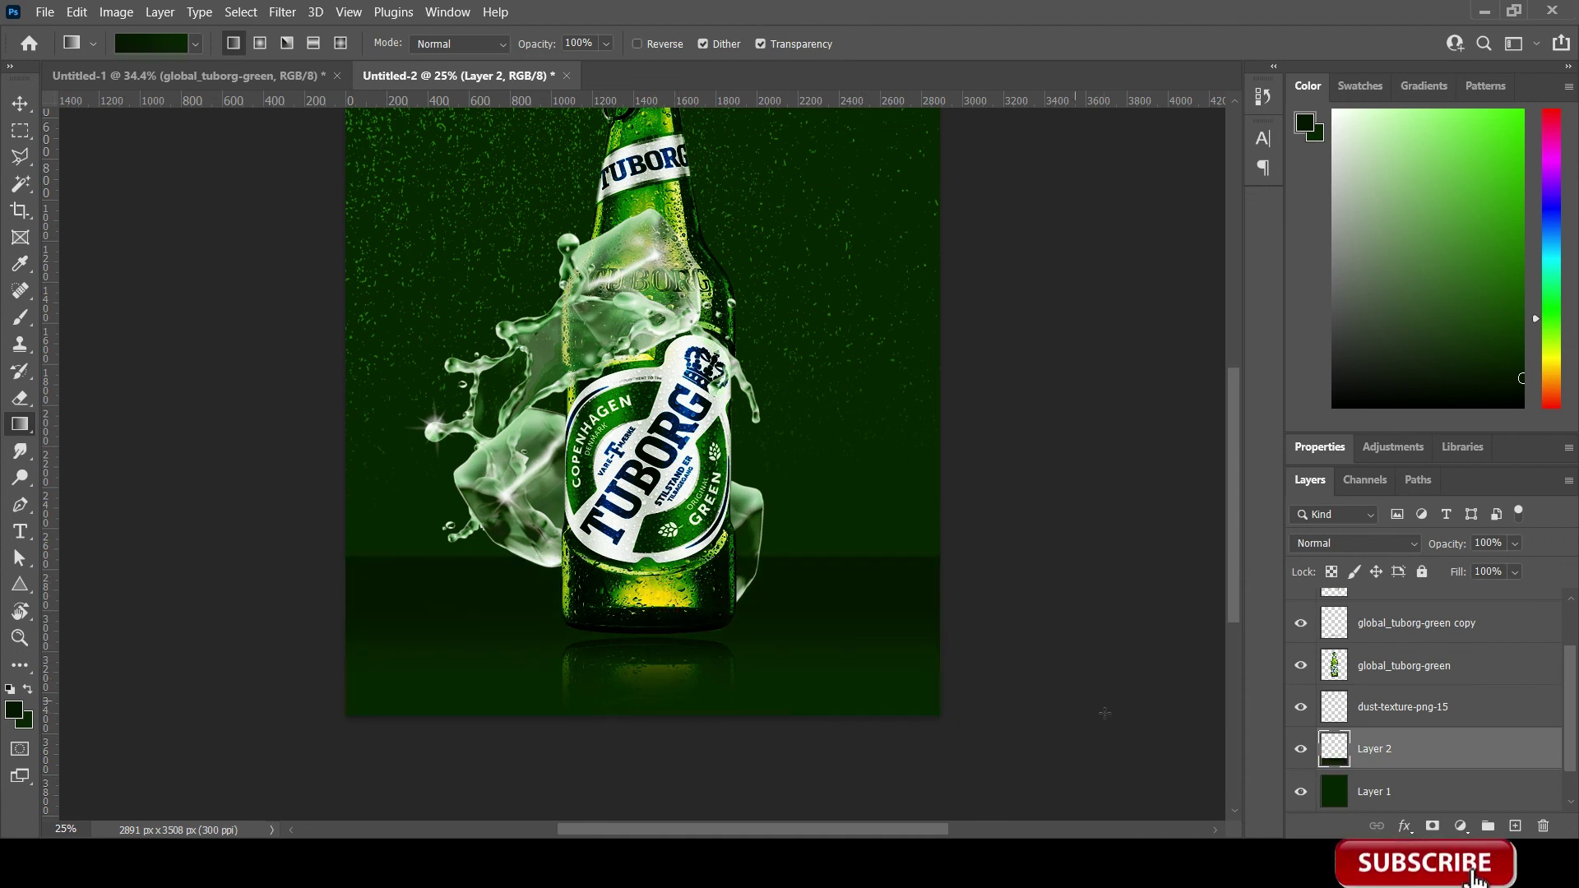
# Step: Stretch the gradient floor upward with Free Transform to cover the poster
pyautogui.press('v')
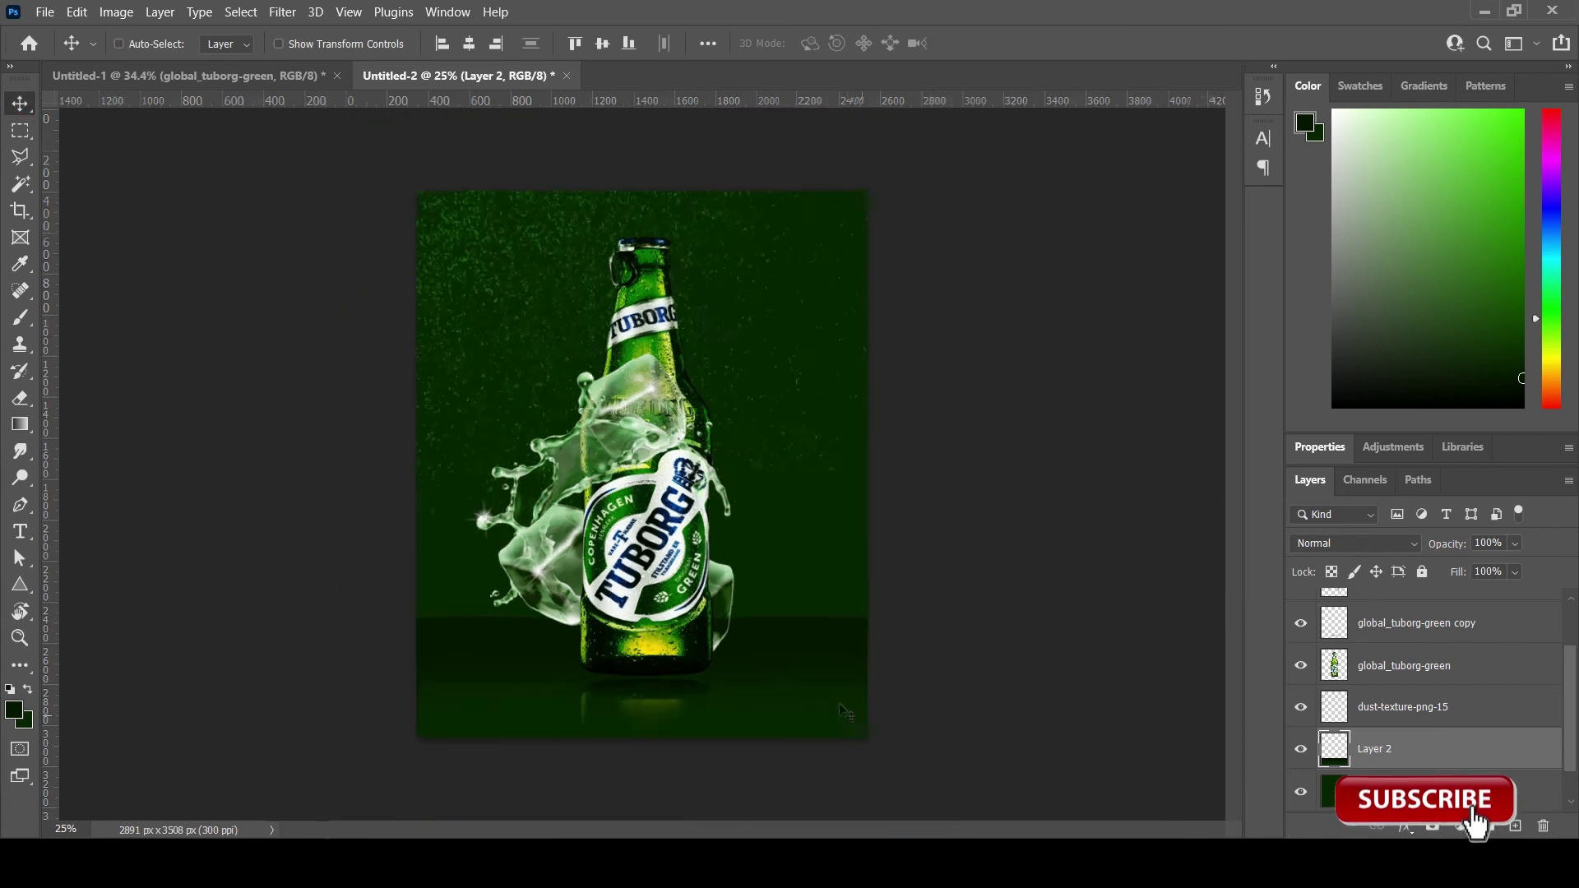
pyautogui.hotkey('ctrl', '-')
pyautogui.hotkey('ctrl', 't')
pyautogui.moveTo(641, 600)
pyautogui.mouseDown()
pyautogui.moveTo(661, 406)
pyautogui.moveTo(641, 224)
pyautogui.mouseUp()
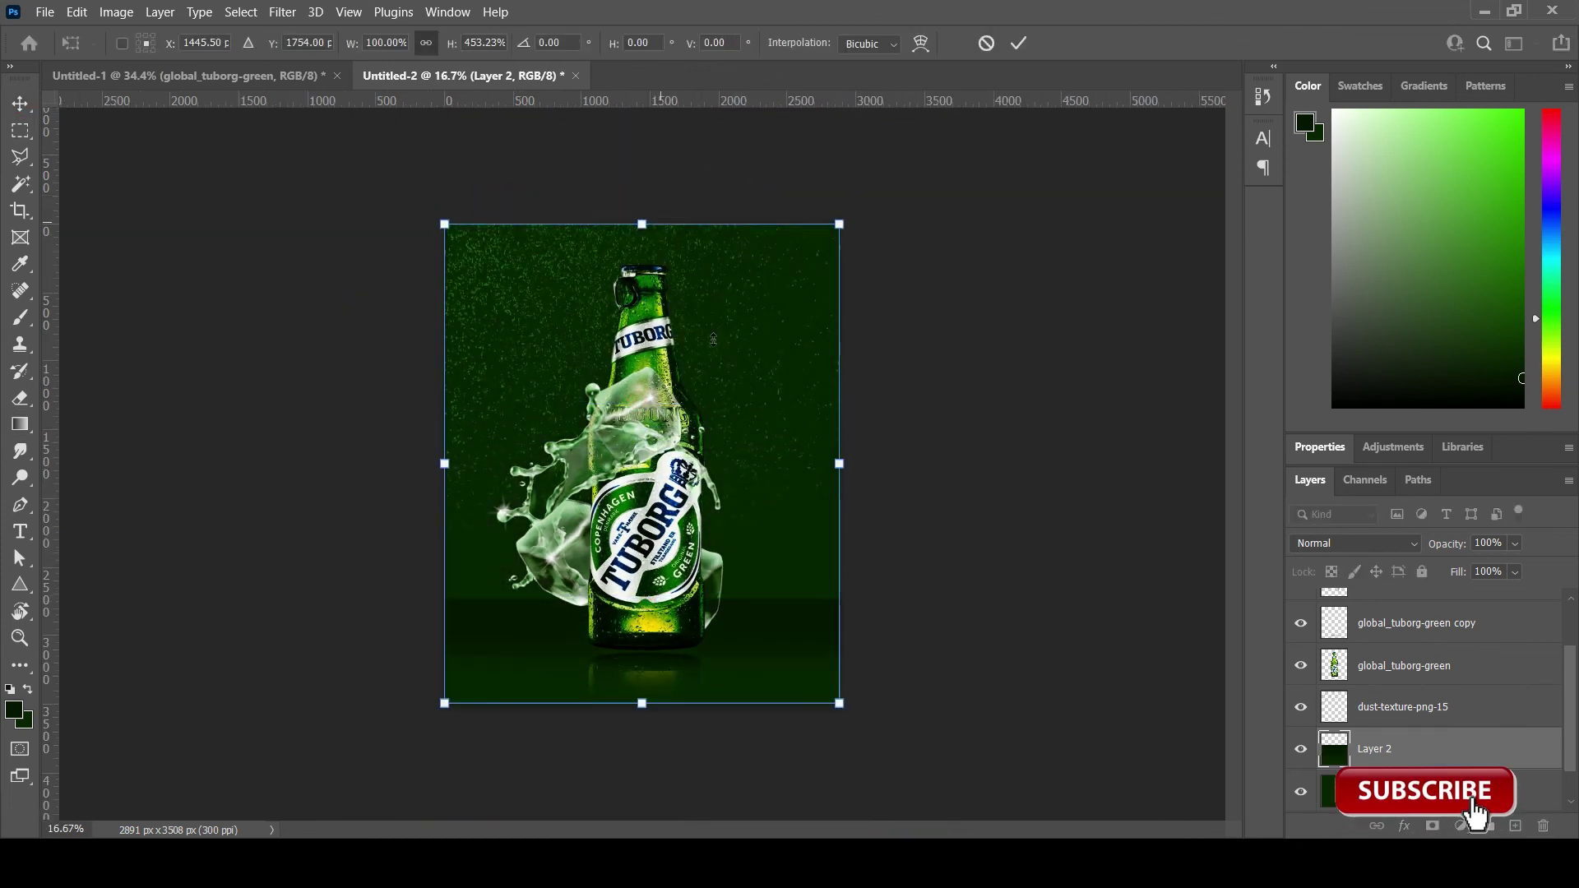
pyautogui.press('Return')
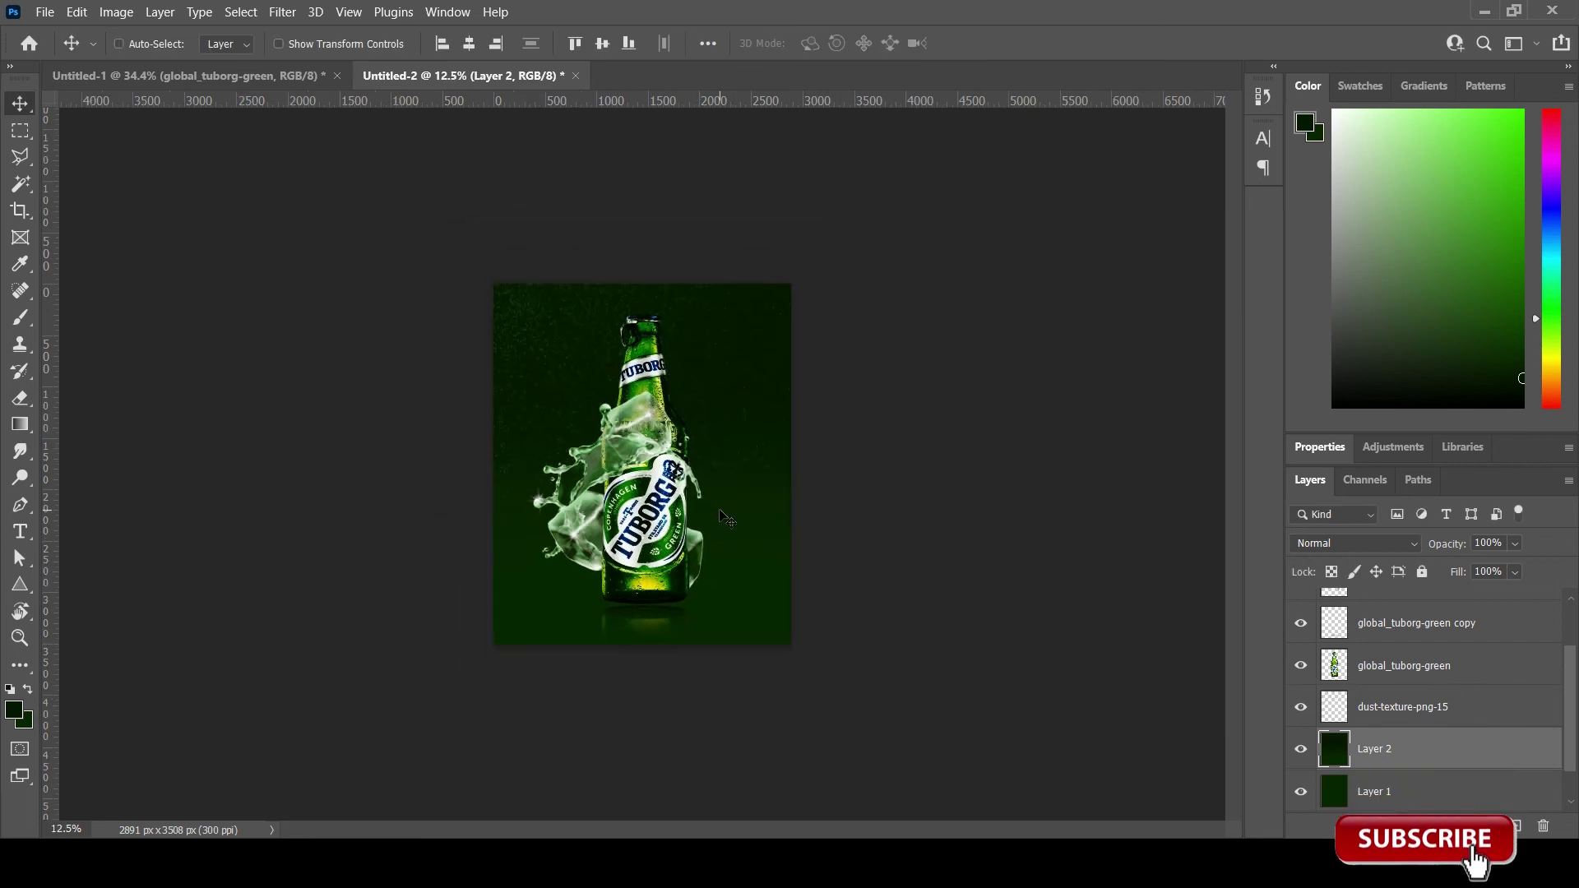
pyautogui.hotkey('ctrl', '+')
pyautogui.press('ctrl')
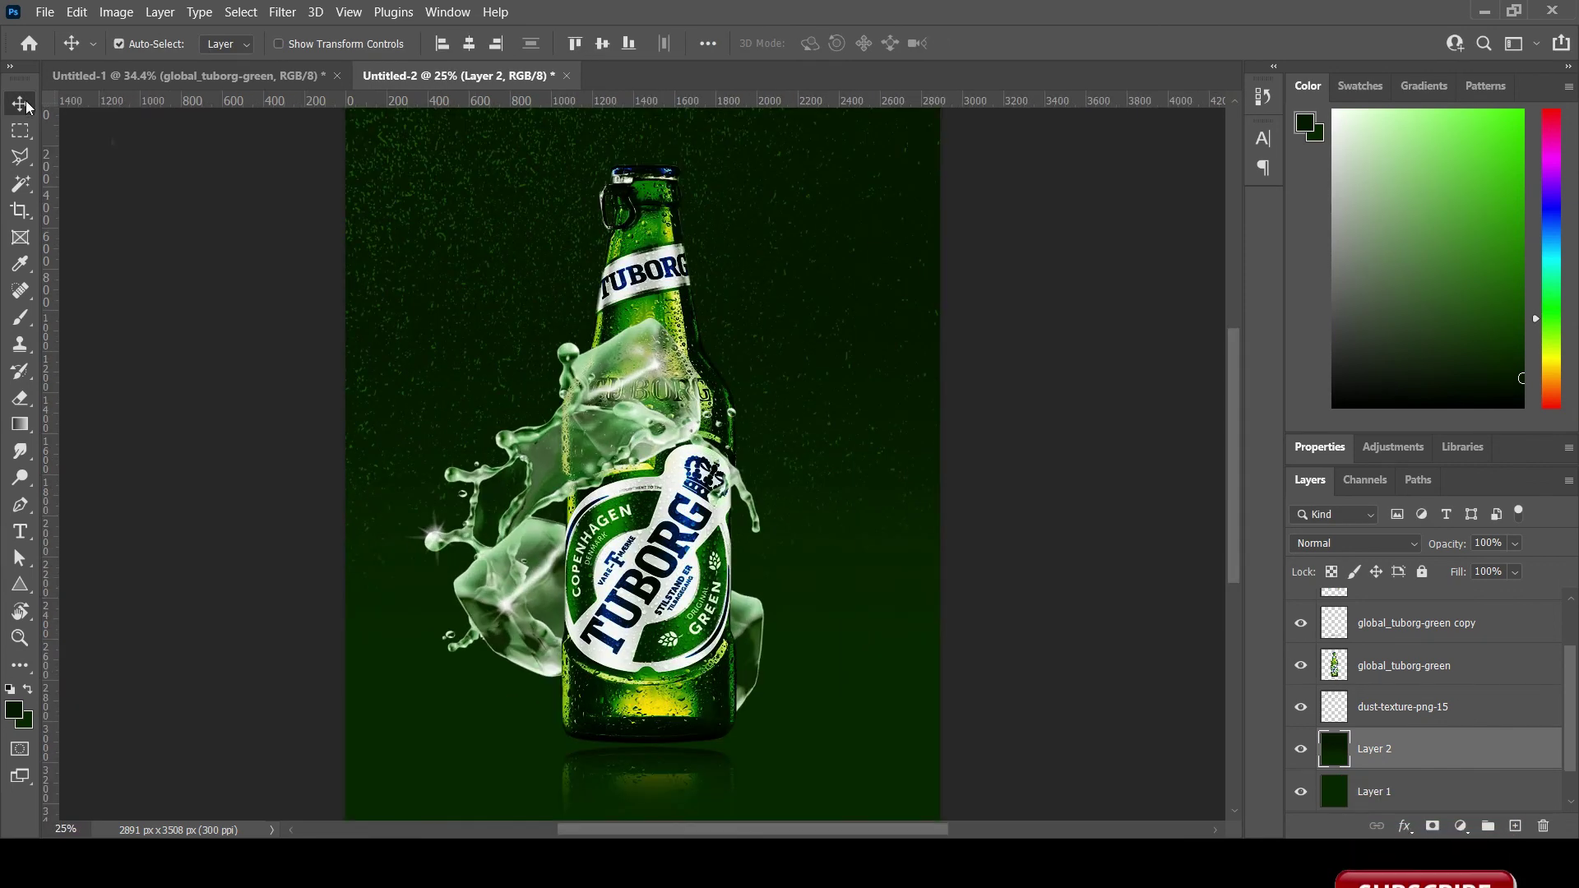
# Step: Duplicate the dust-texture layer, set it to 55% opacity and enlarge it past the poster edges
pyautogui.click(1380, 715)
pyautogui.hotkey('ctrl', 'j')
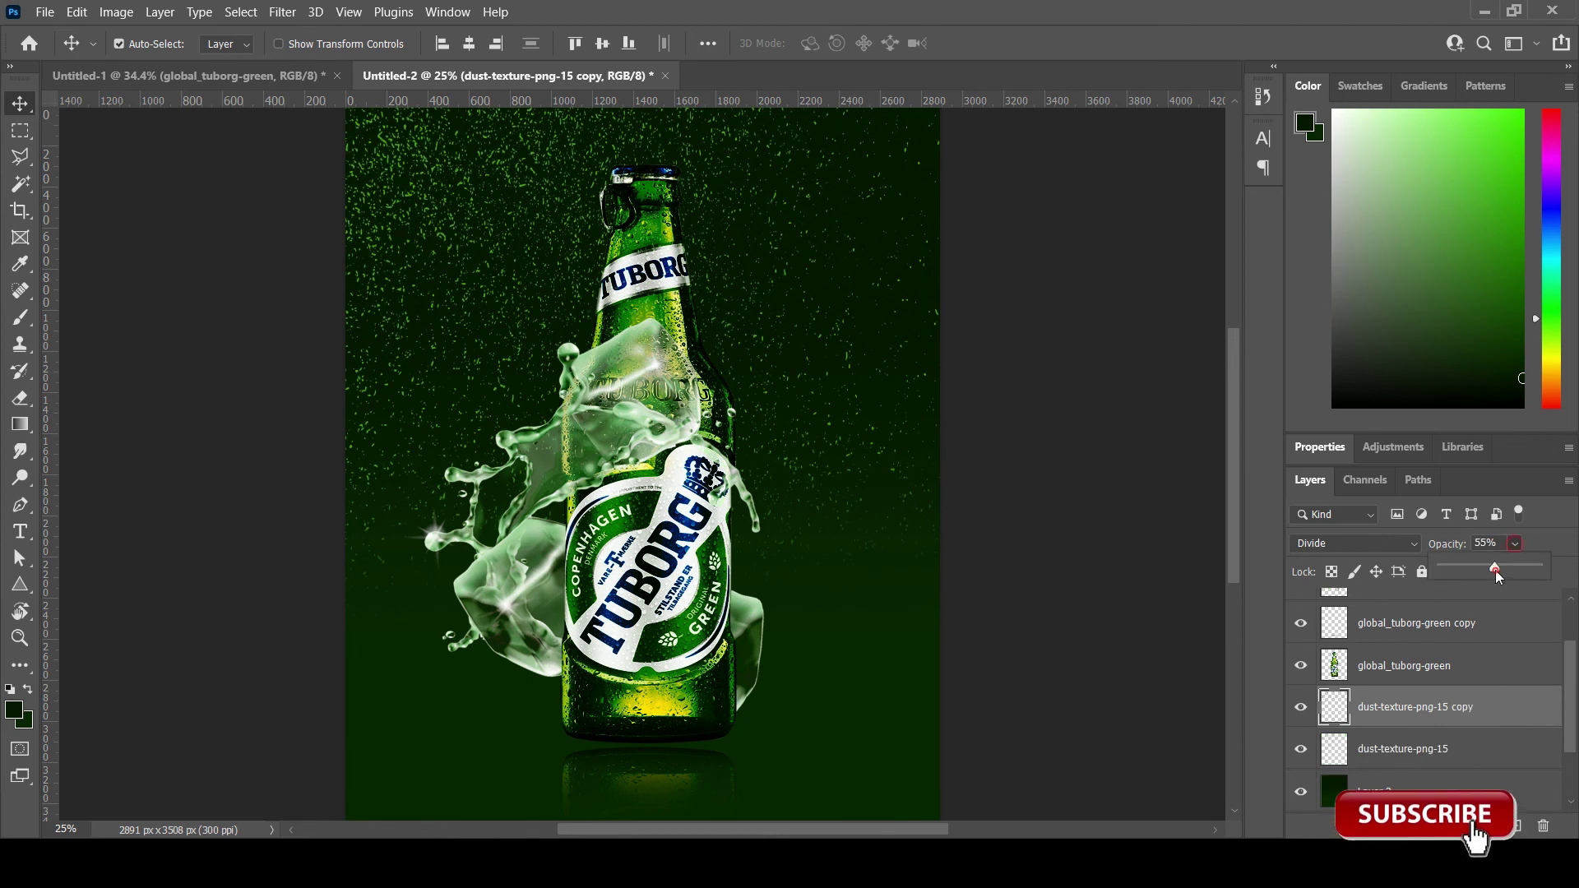
pyautogui.press('5')
pyautogui.press('5')
pyautogui.hotkey('ctrl', 't')
pyautogui.moveTo(998, 655); pyautogui.dragTo(1124, 769)
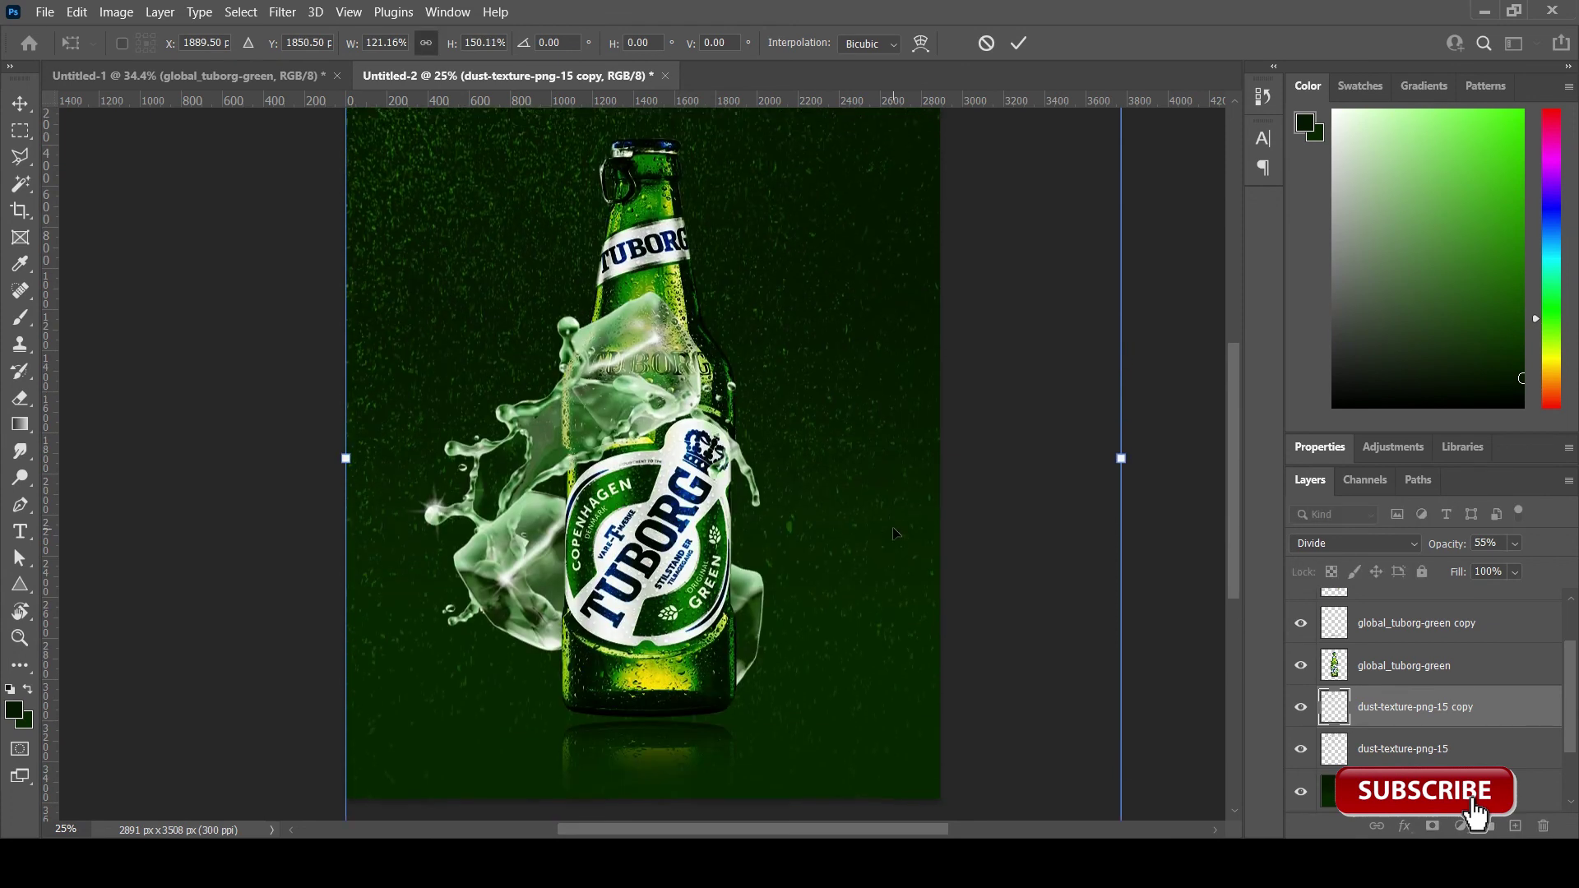
pyautogui.click(1019, 43)
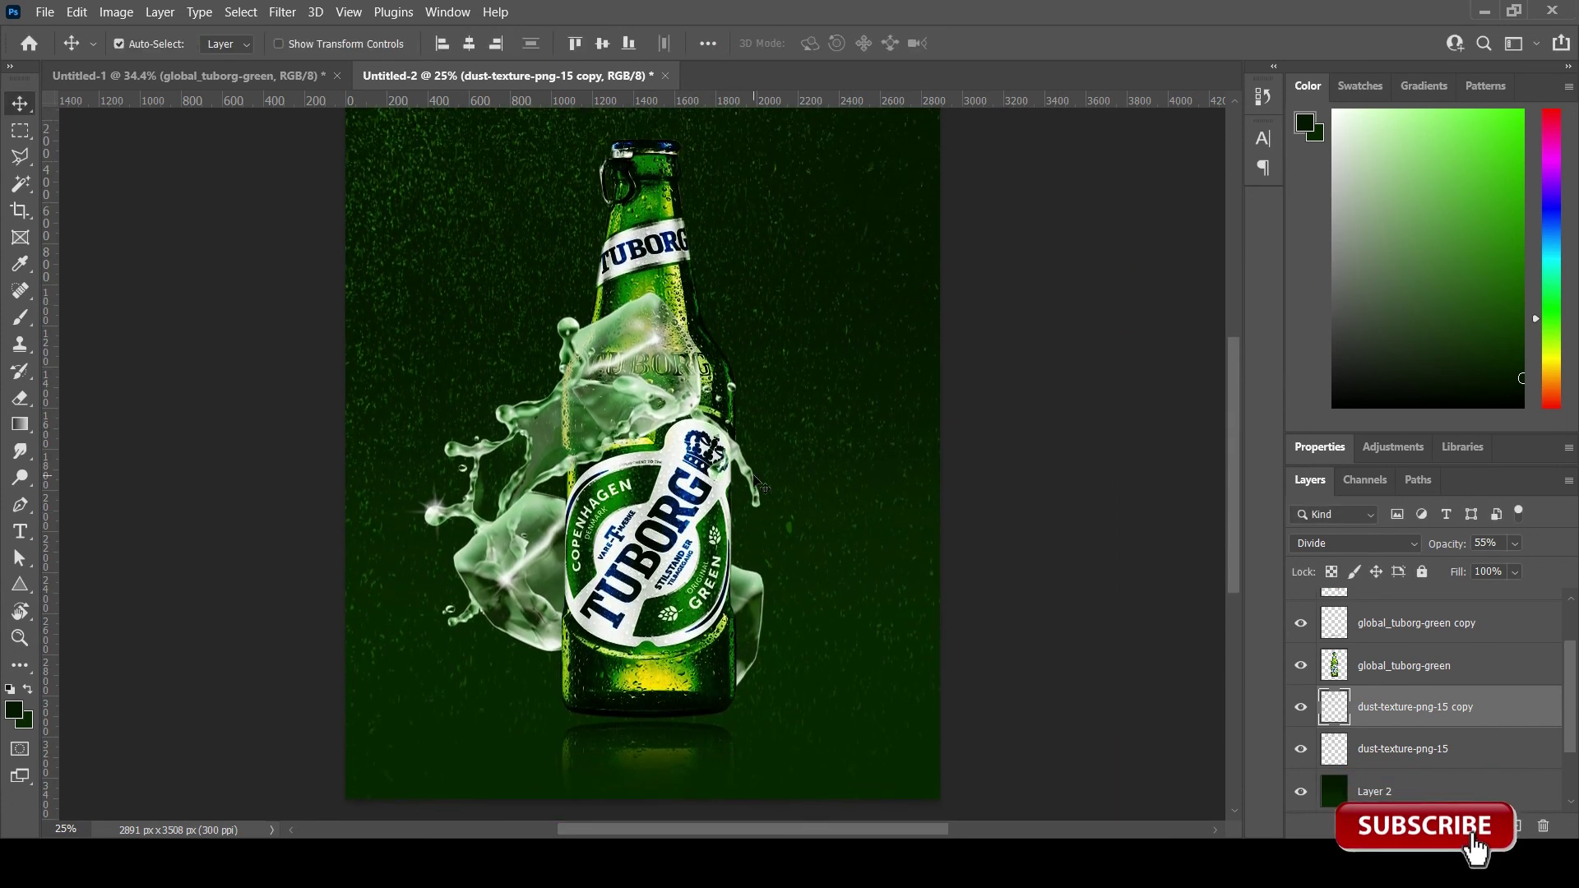
pyautogui.hotkey('ctrl', '-')
pyautogui.hotkey('ctrl', '+')
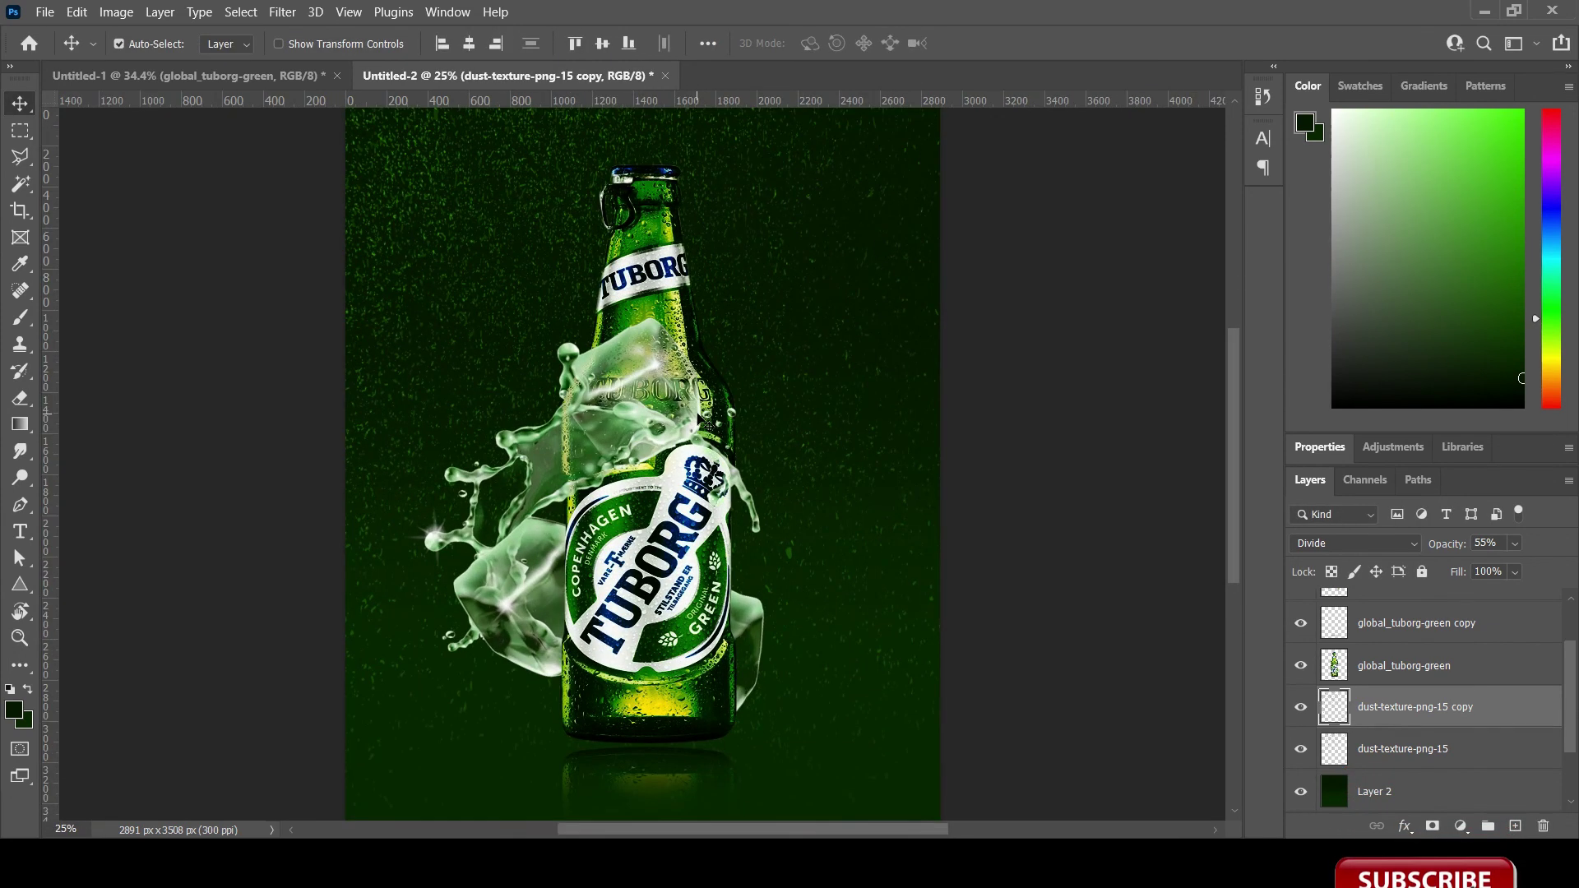
pyautogui.scroll(-1, 700, 420)
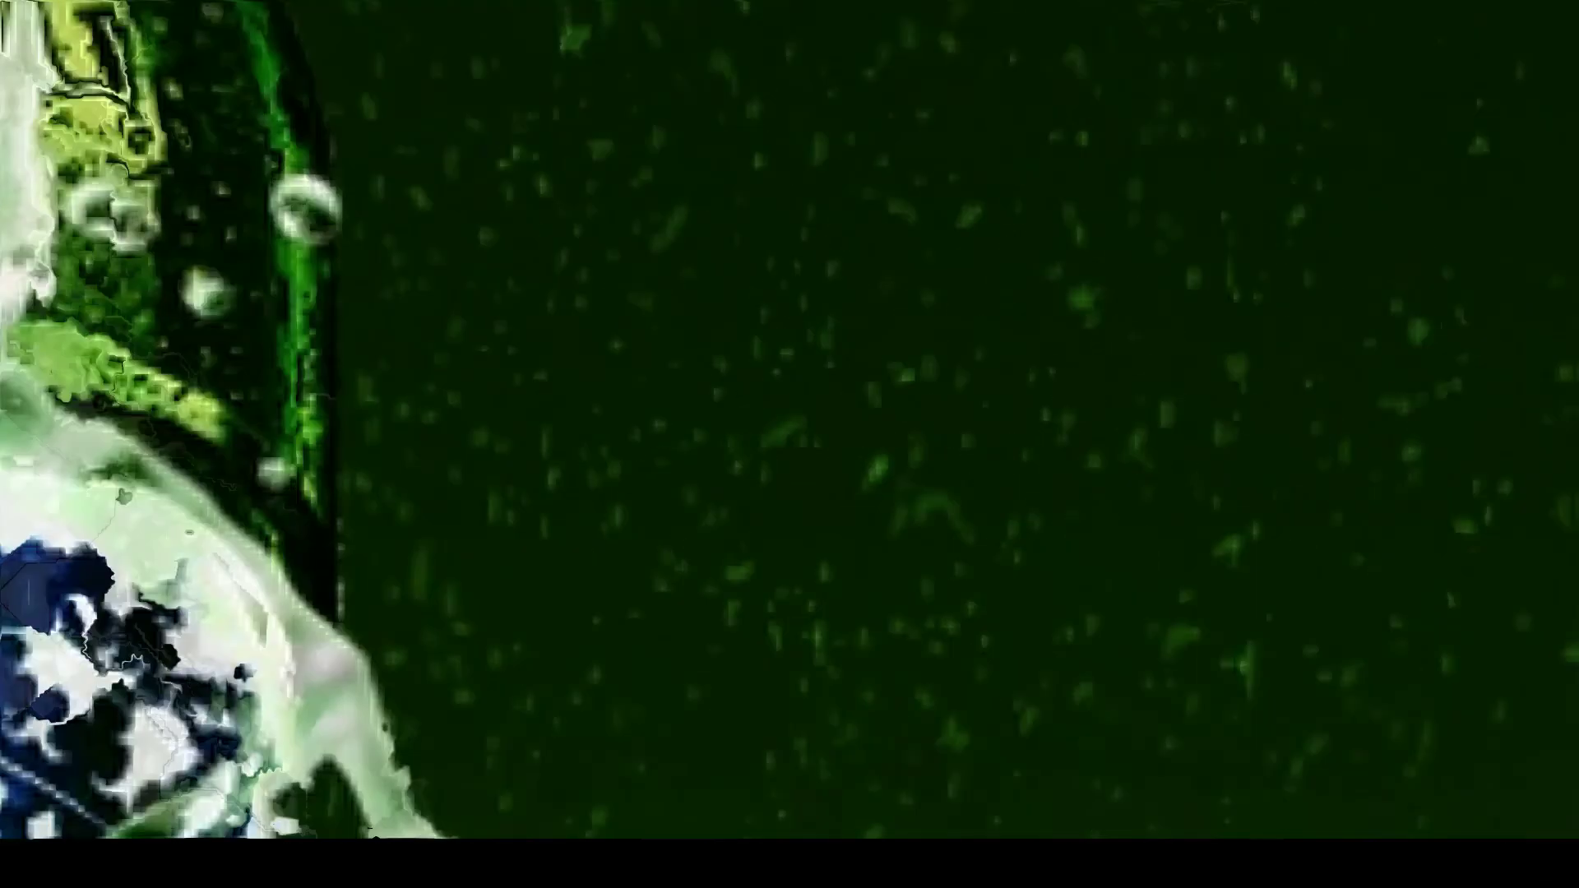